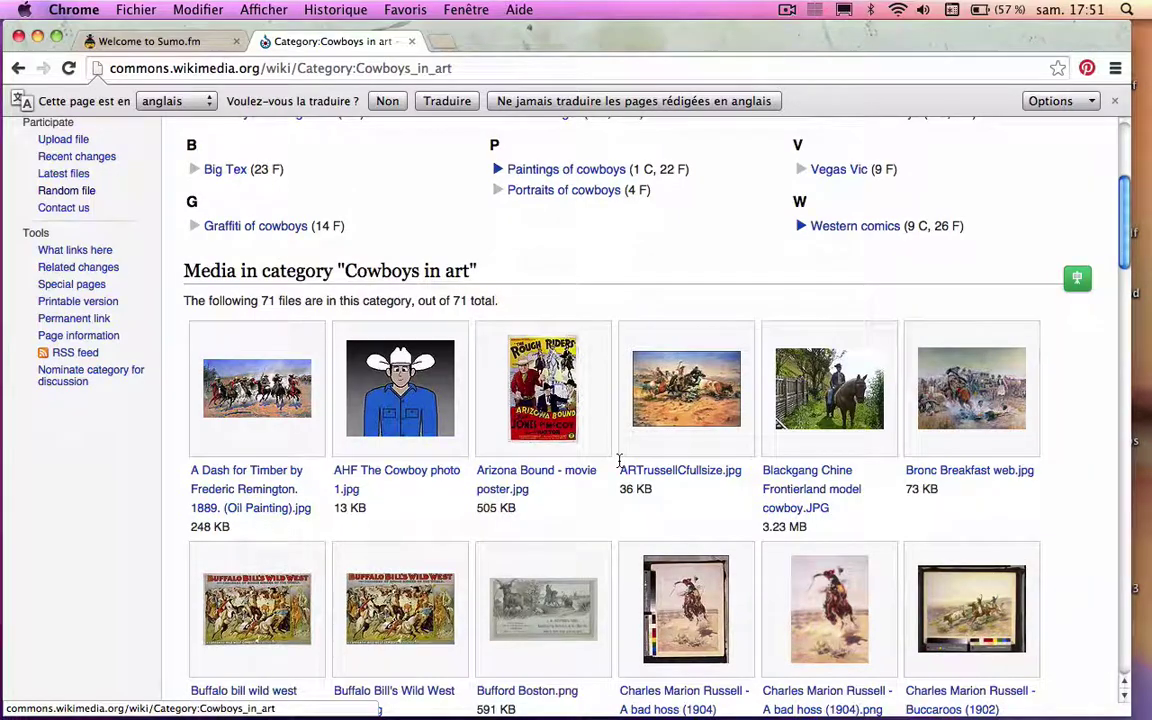
Step: Look through the media thumbnails of the "Cowboys in art" category down to the Hollywood movie stills
scroll(619, 461, "down", 5)
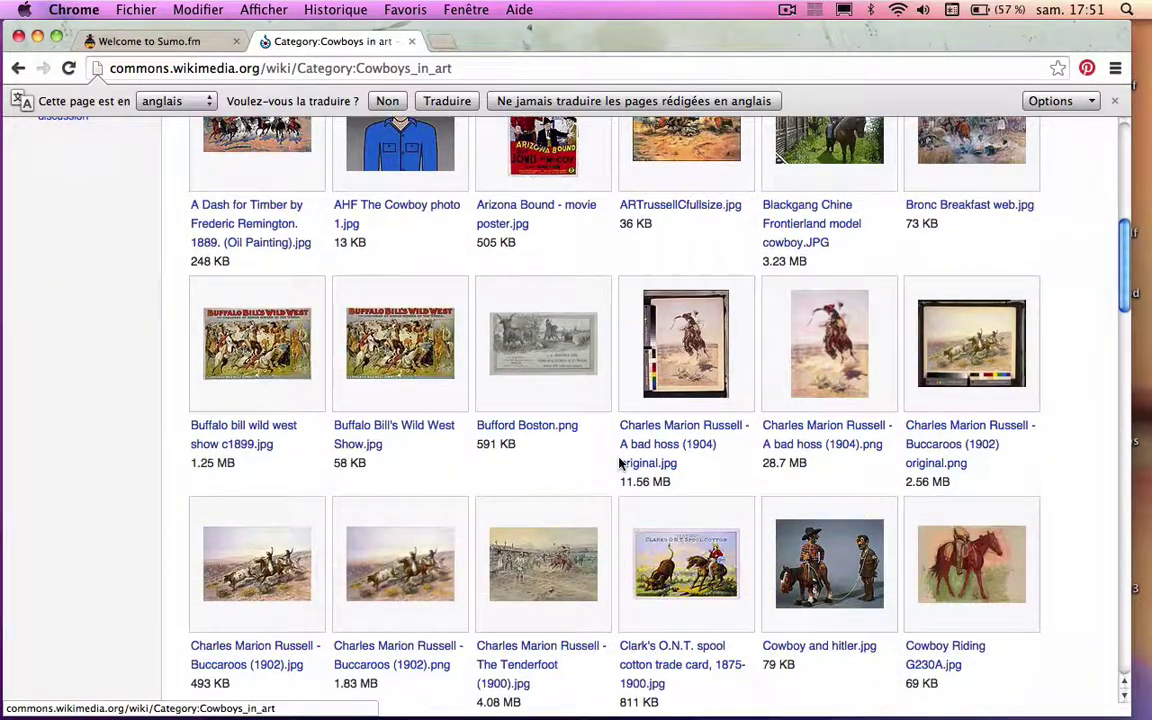
scroll(619, 461, "down", 8)
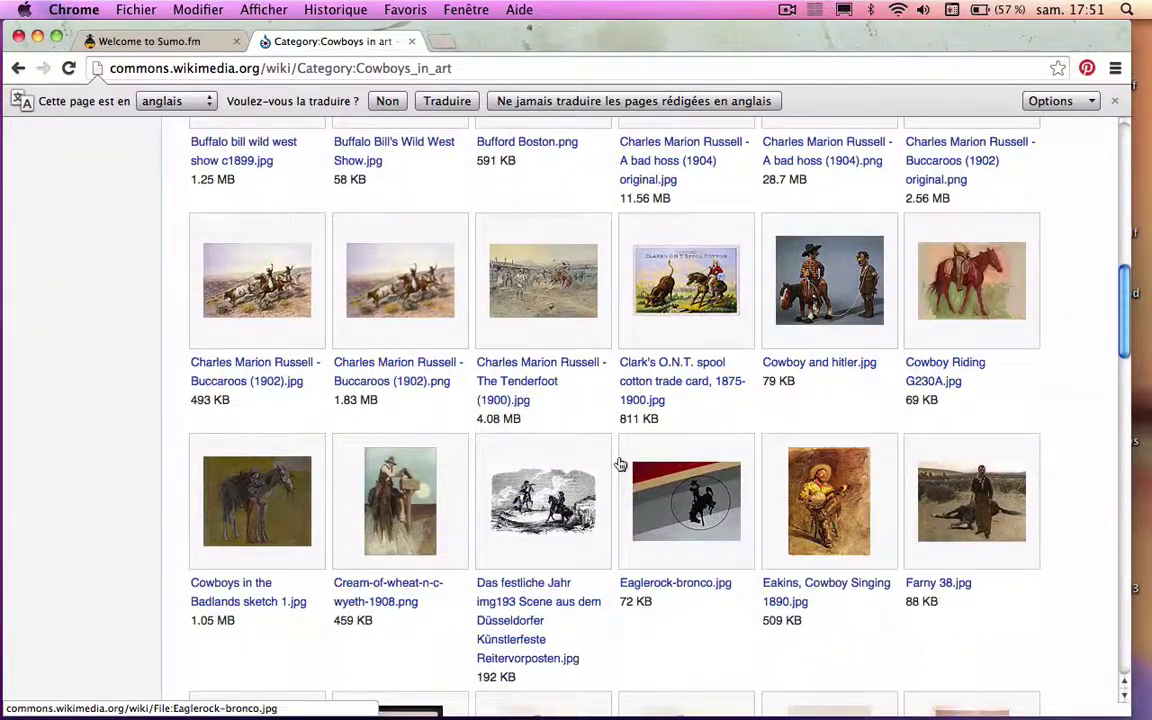
scroll(619, 462, "down", 7)
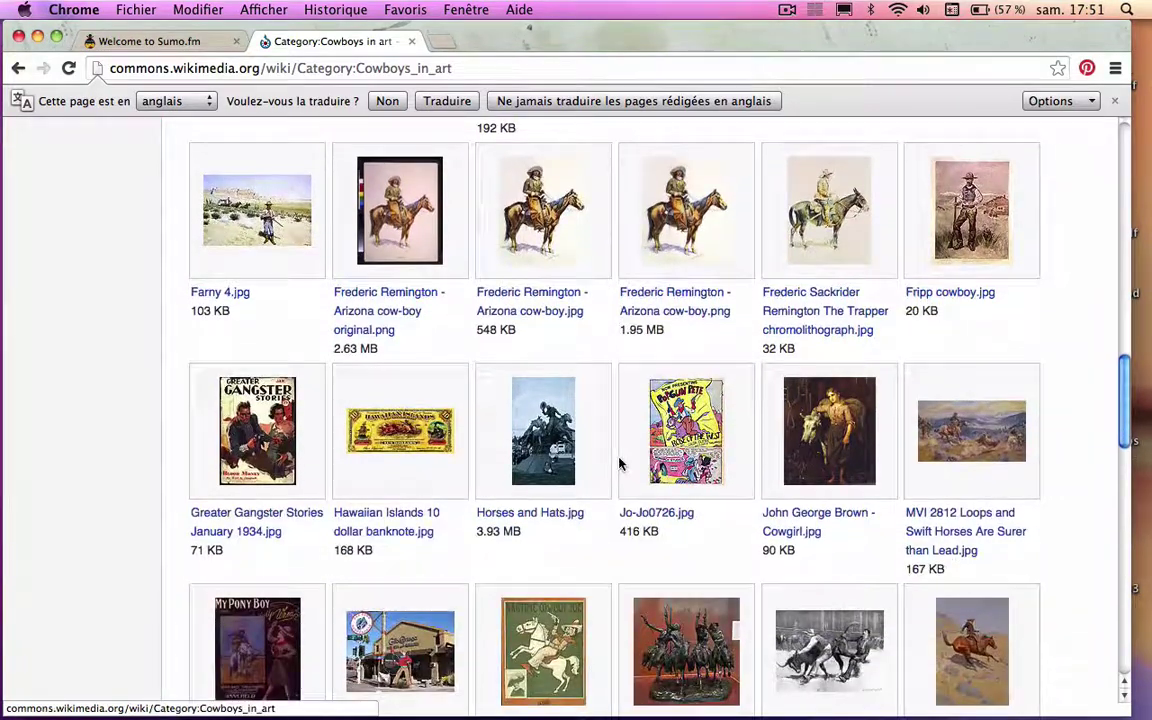
scroll(619, 462, "down", 2)
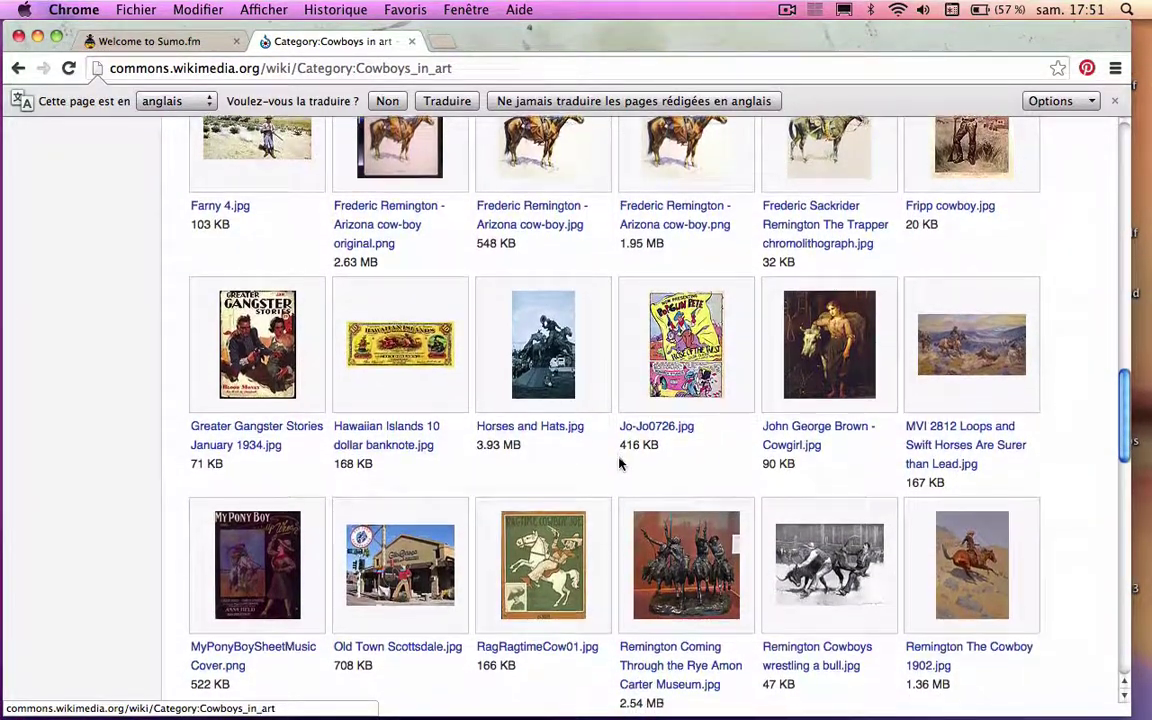
scroll(619, 462, "down", 1)
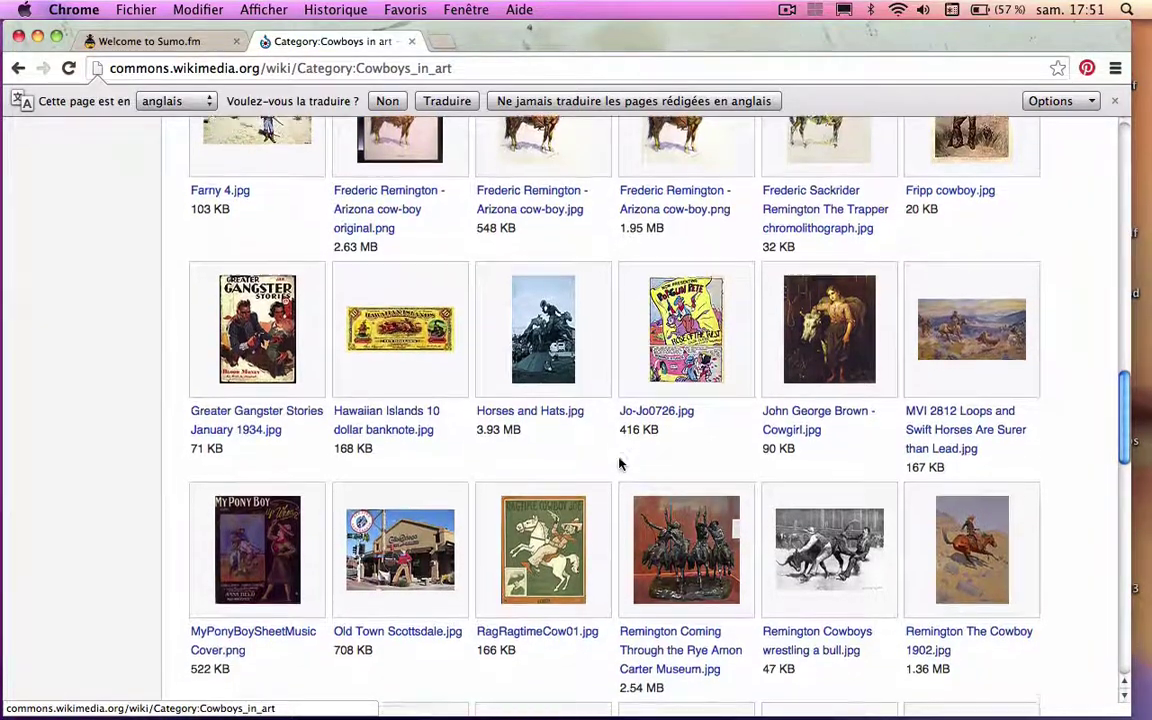
scroll(619, 462, "down", 6)
scroll(620, 464, "down", 6)
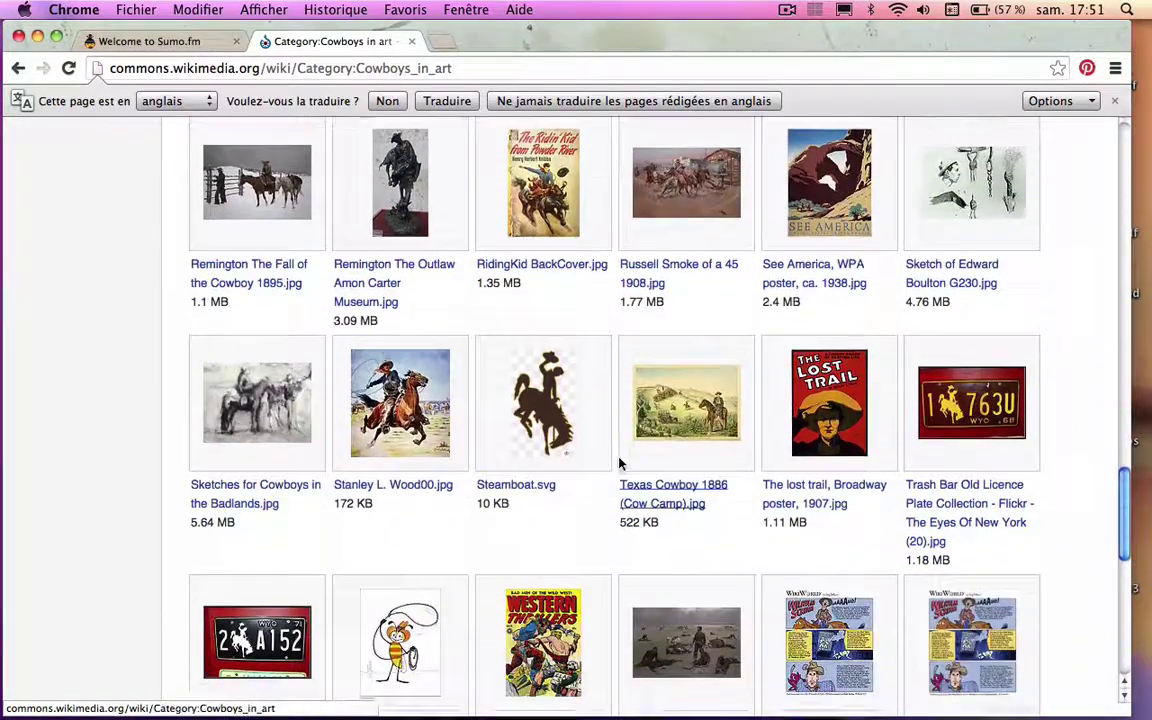
scroll(620, 464, "down", 2)
scroll(620, 464, "down", 7)
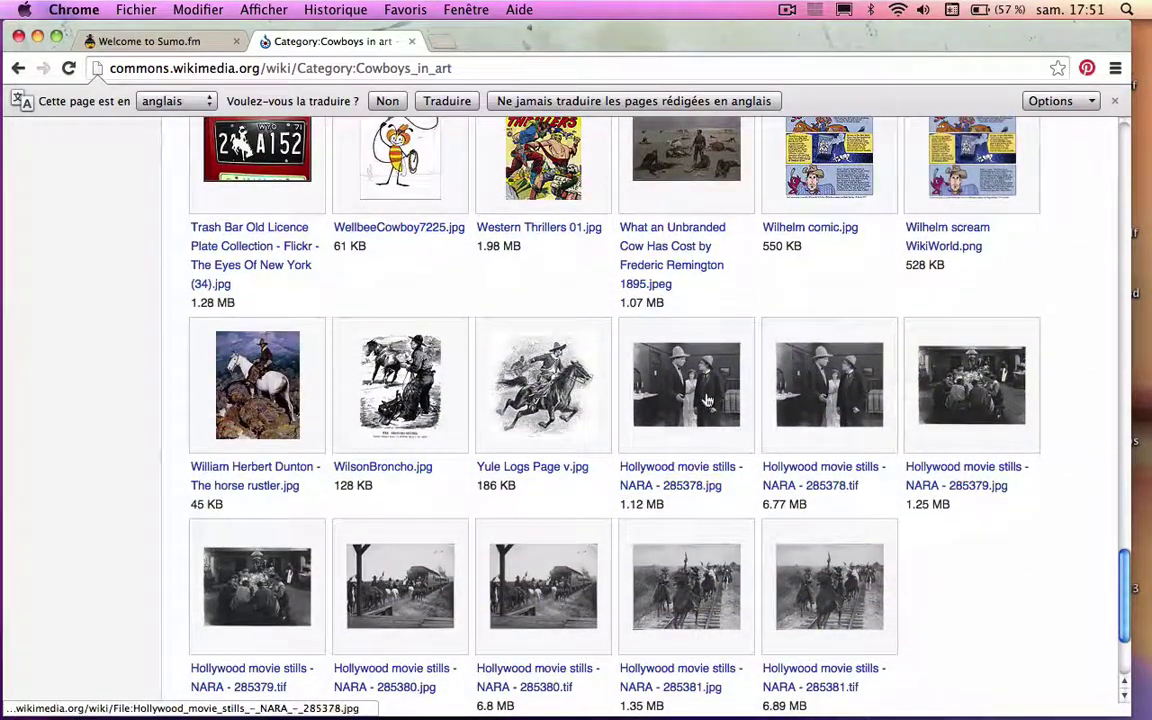
Step: Open the still "Hollywood movie stills - NARA - 285378.jpg" as a full-resolution image and enlarge it to actual size
left_click(707, 400)
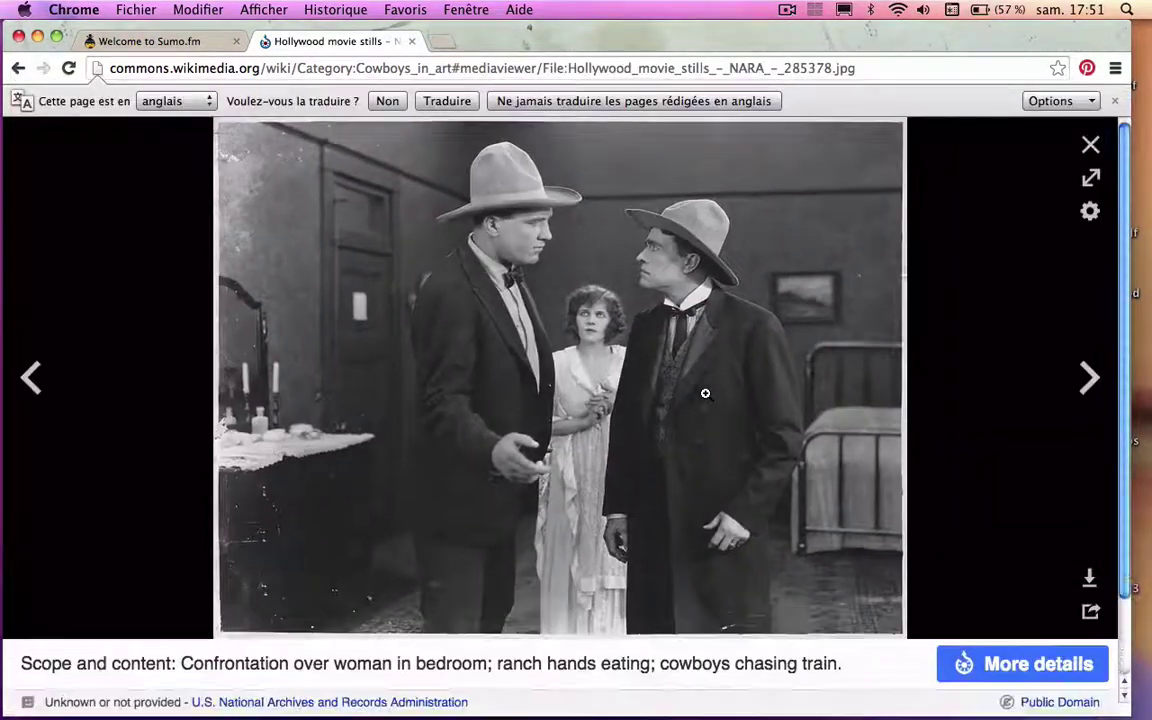
left_click(574, 415)
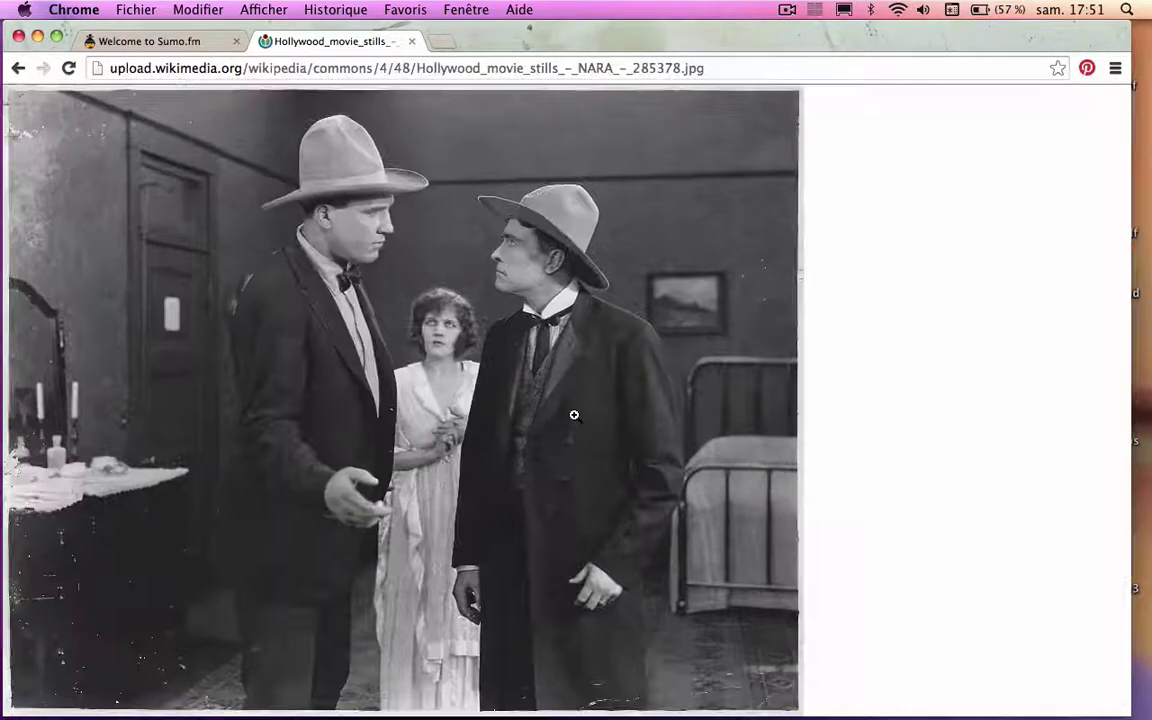
left_click(463, 448)
Step: Examine the two men's faces and hats and the woman between them in the enlarged photo
scroll(465, 449, "up", 10)
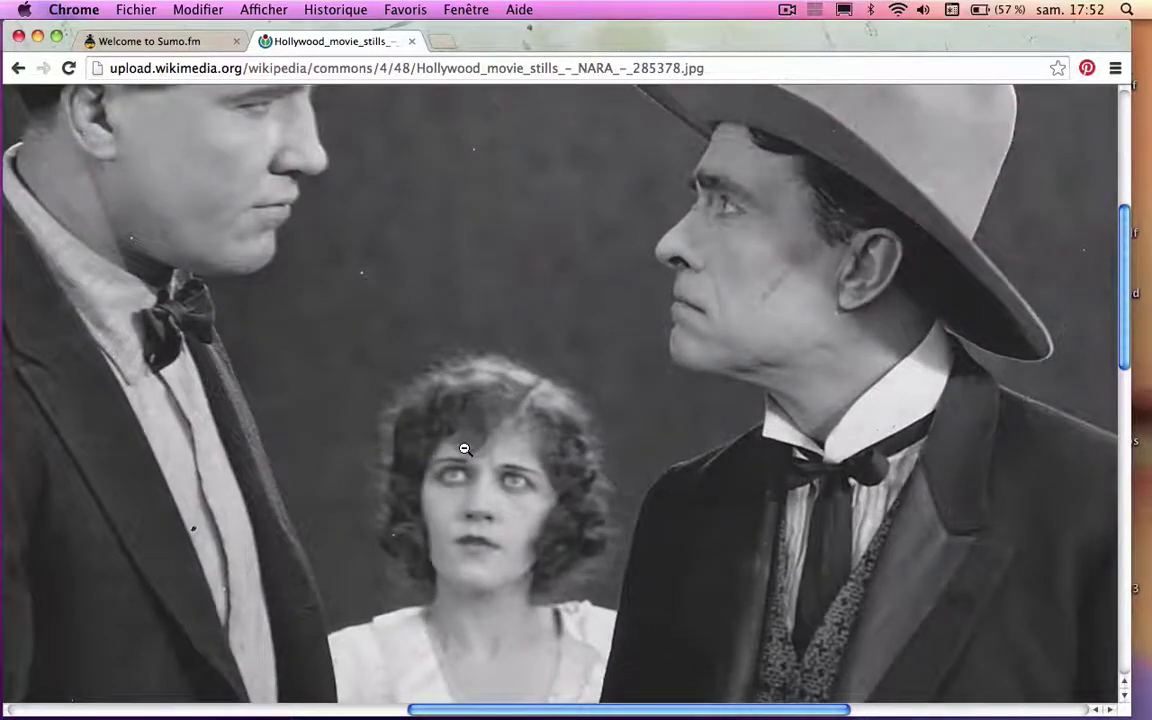
scroll(465, 449, "up", 5)
scroll(465, 449, "left", 4)
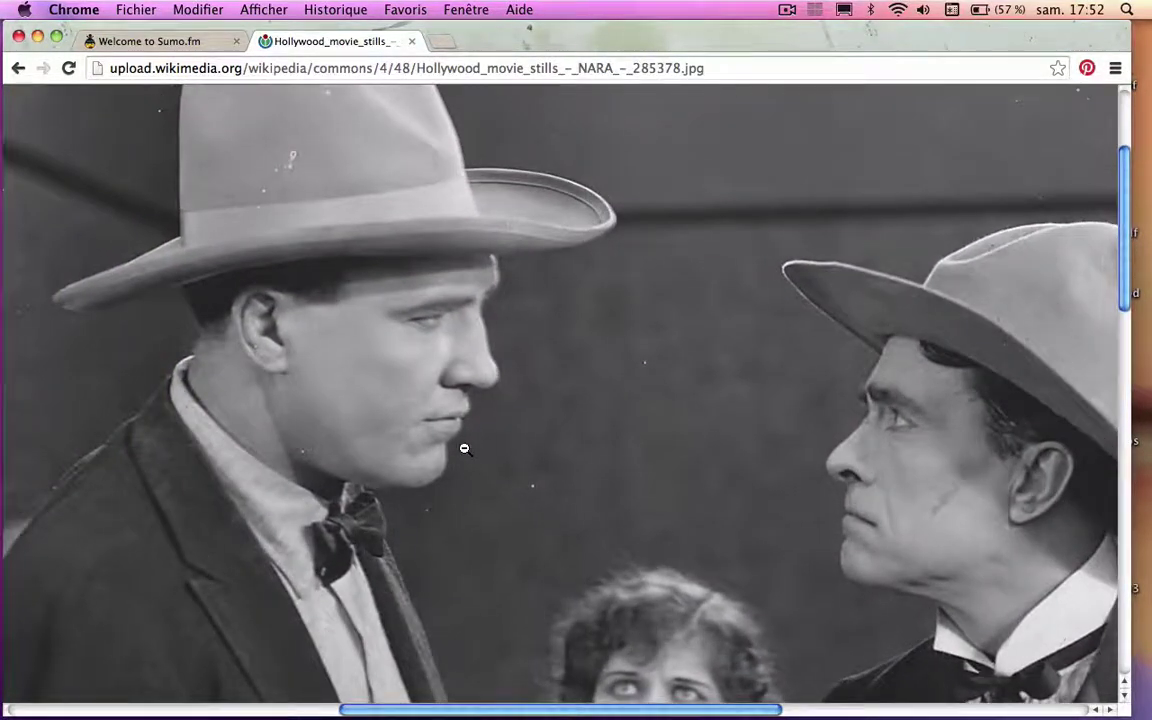
scroll(465, 449, "left", 5)
scroll(465, 449, "up", 2)
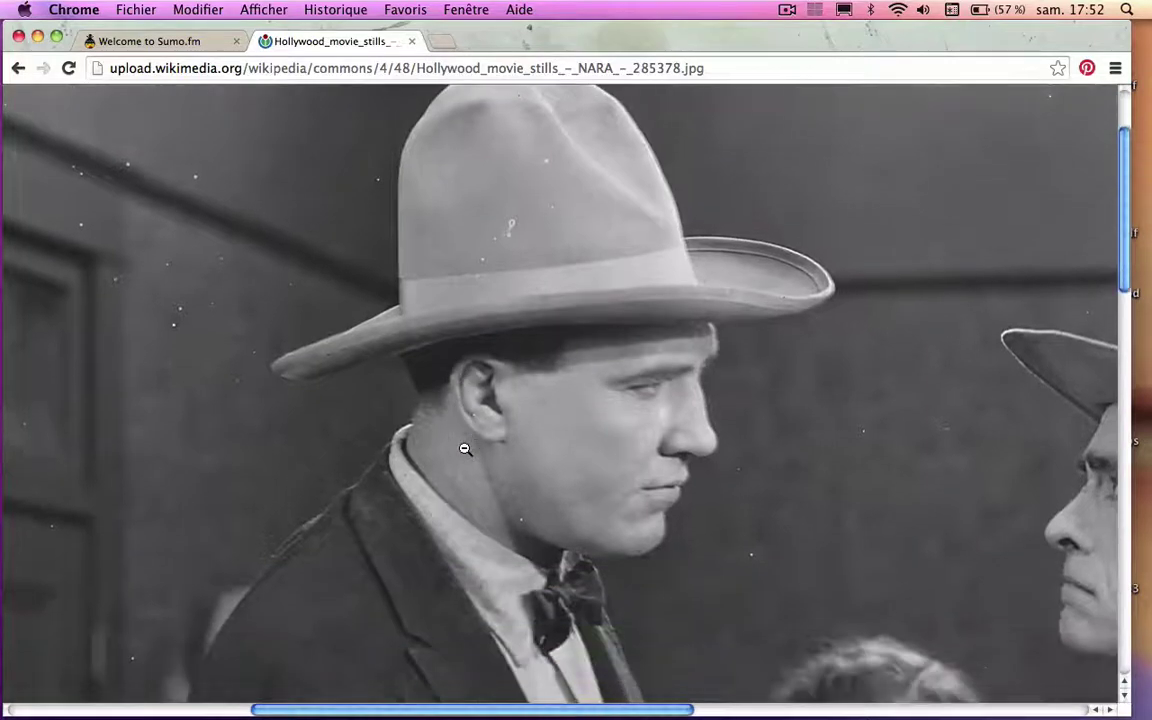
scroll(465, 449, "right", 5)
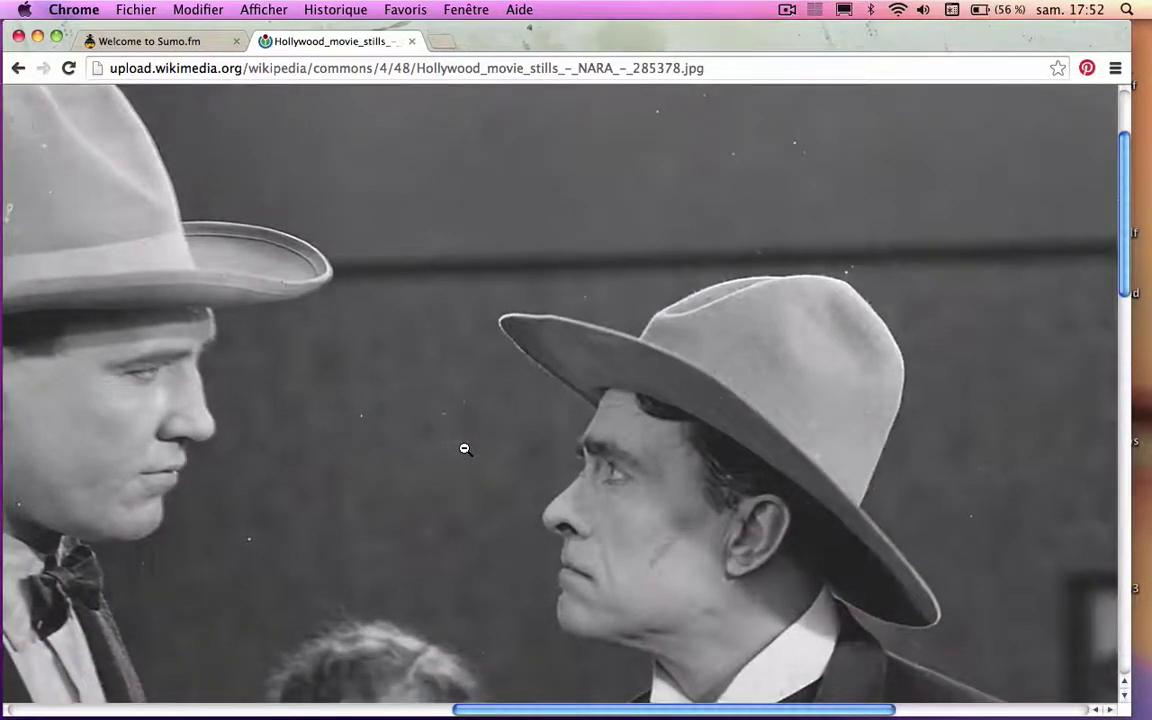
scroll(465, 449, "down", 5)
scroll(464, 449, "left", 3)
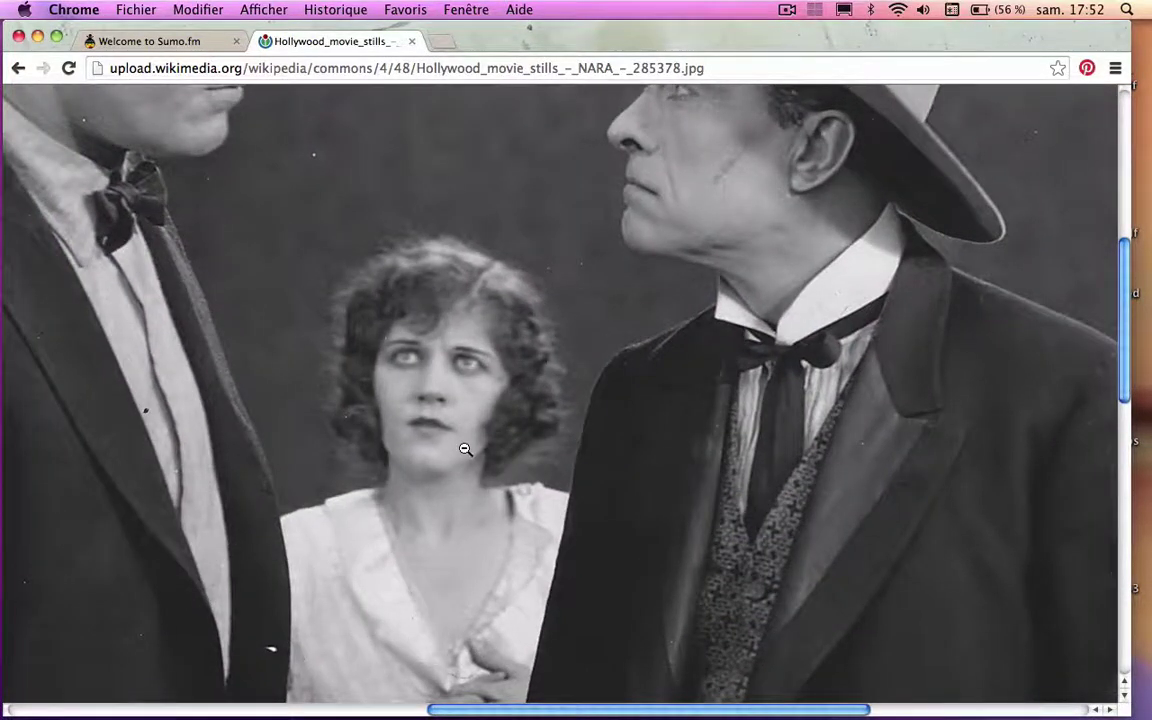
Step: Copy the full-size photo's URL, switch to the Sumo.fm editor and add a new layer above the Background
left_click(226, 67)
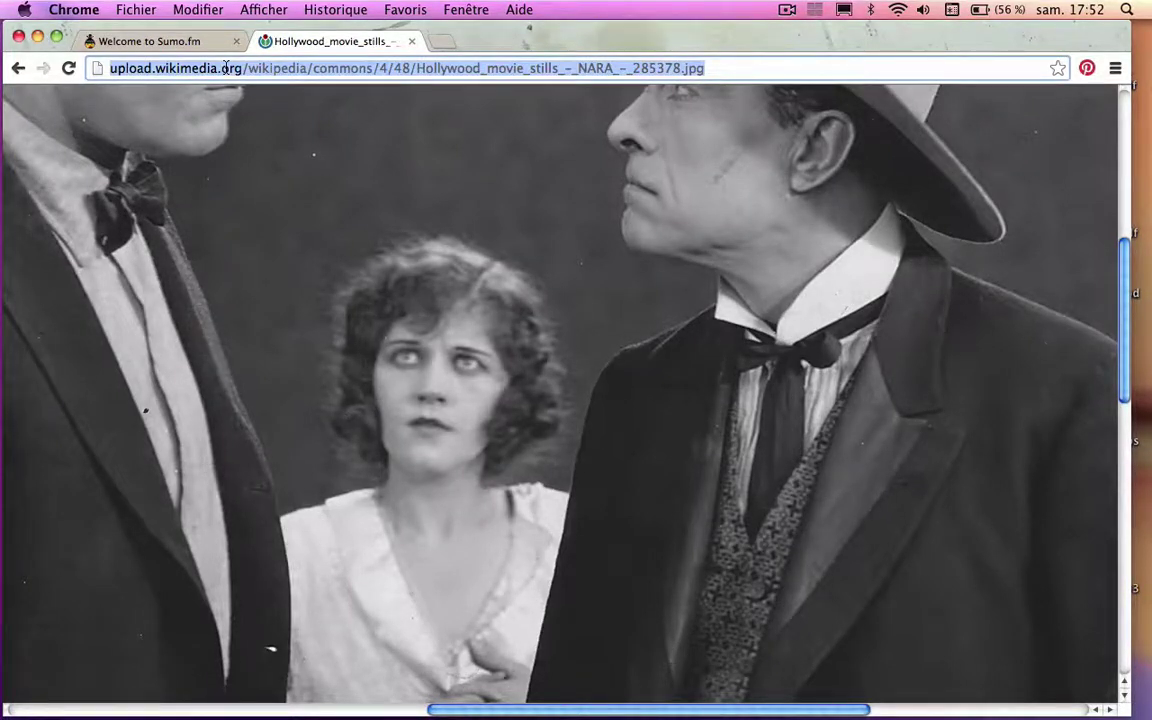
left_click(141, 46)
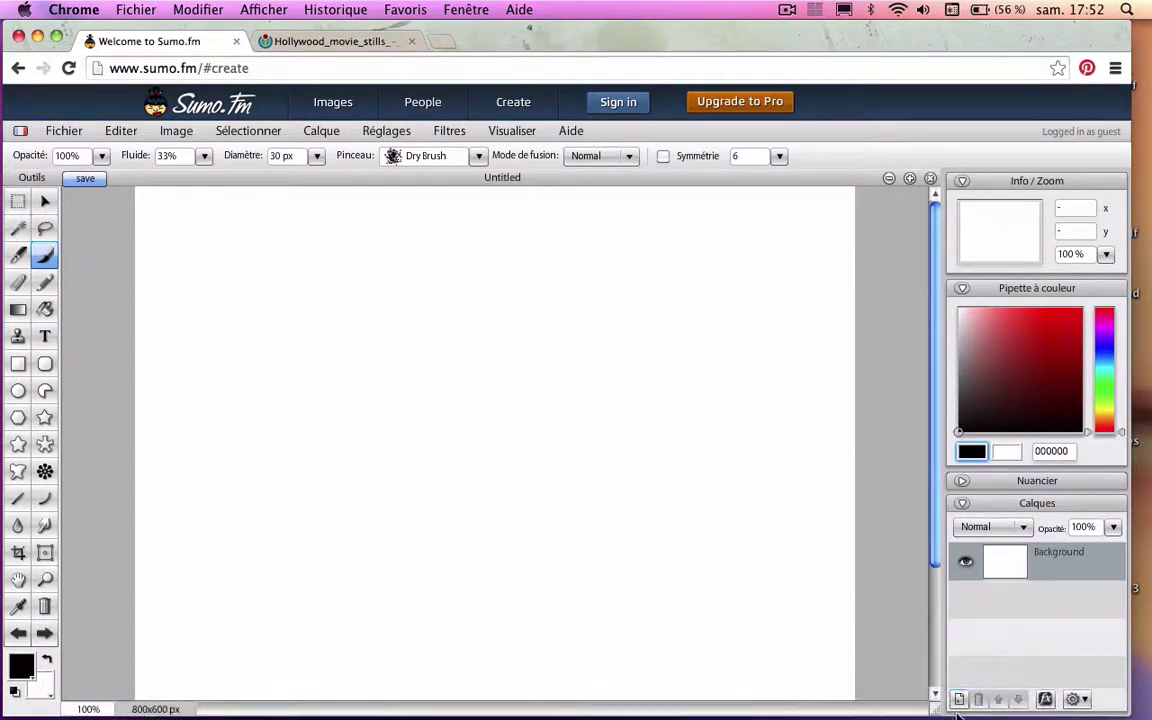
mouse_move(962, 708)
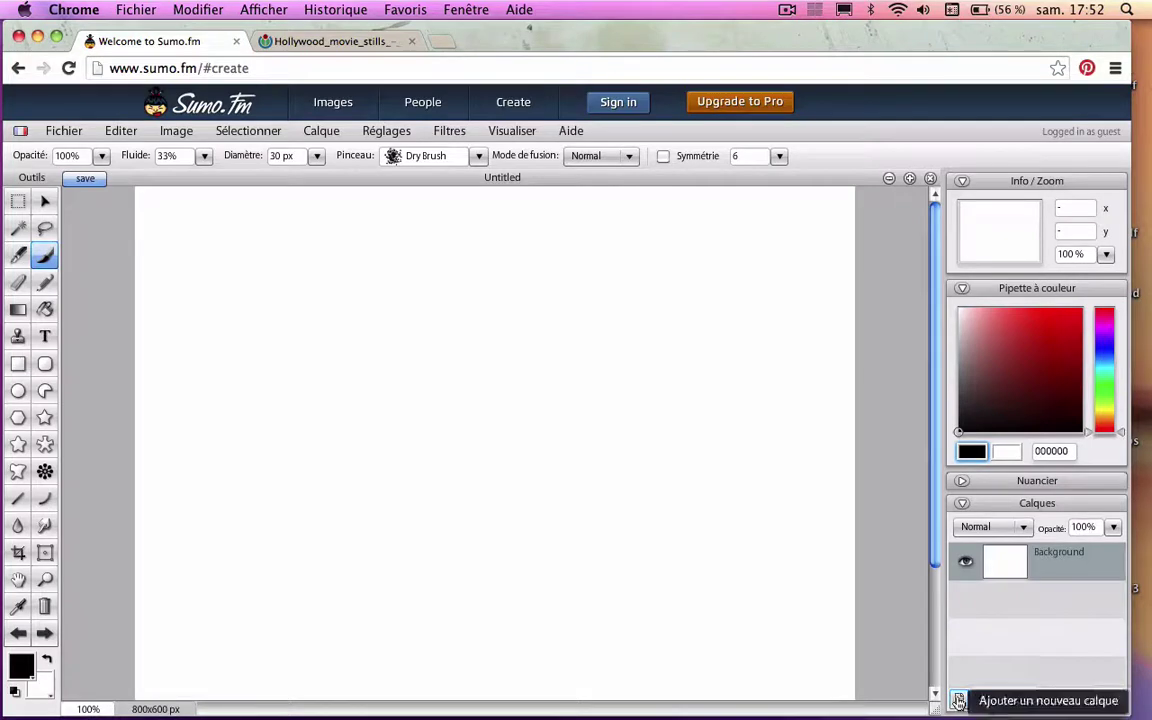
left_click(961, 699)
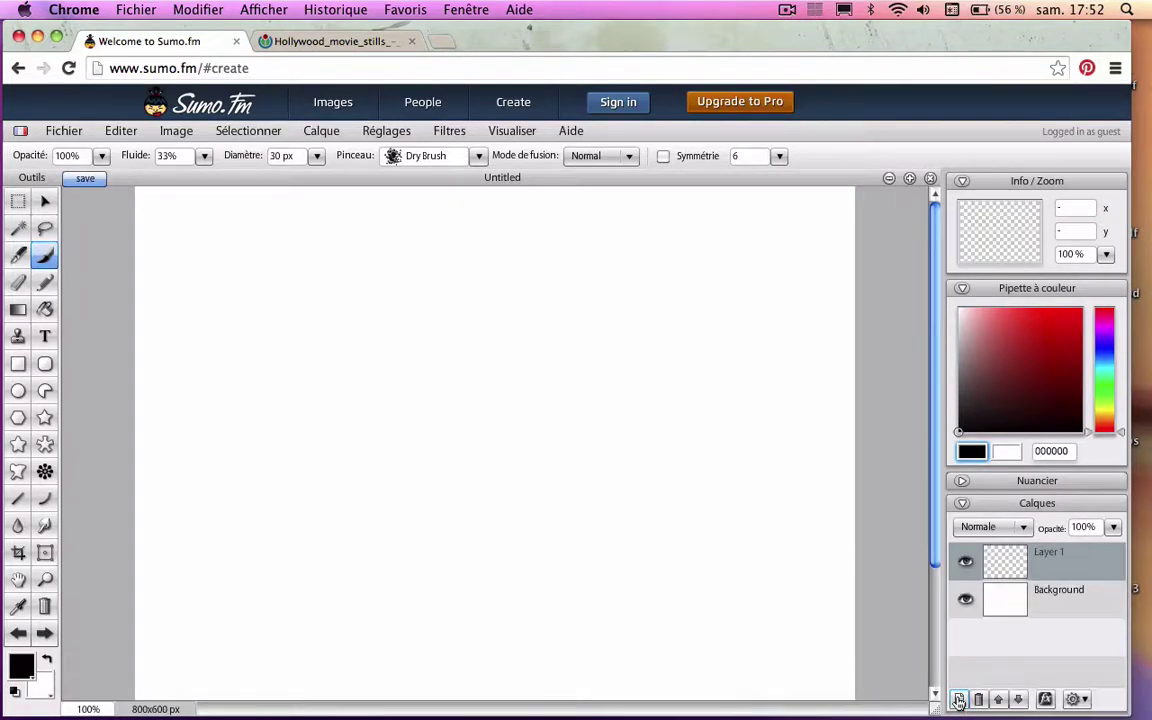
Step: Import the photo as a layer from the copied Wikimedia image URL
left_click(64, 135)
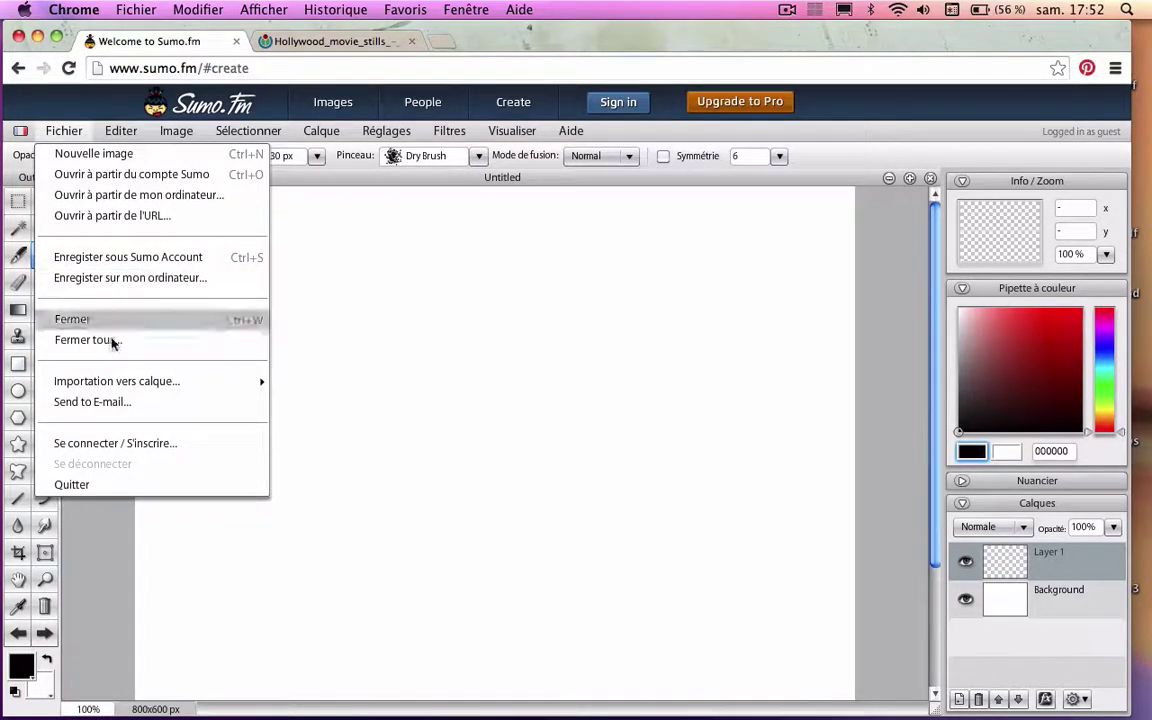
mouse_move(127, 388)
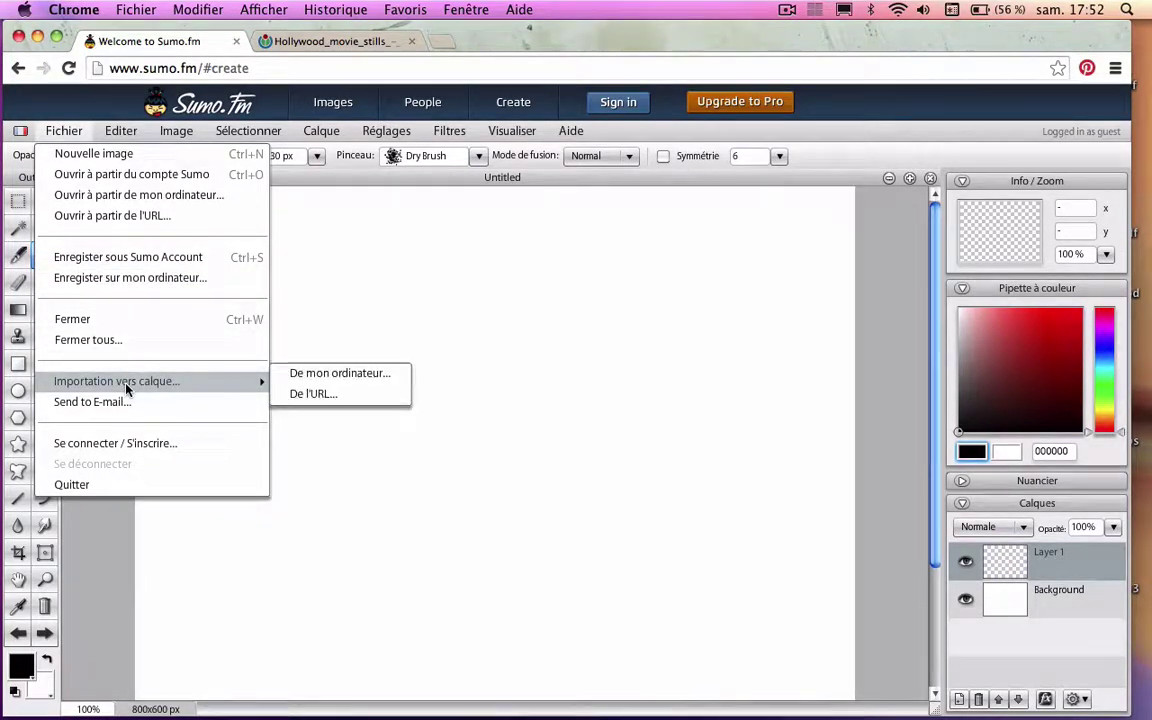
left_click(330, 398)
left_click(472, 408)
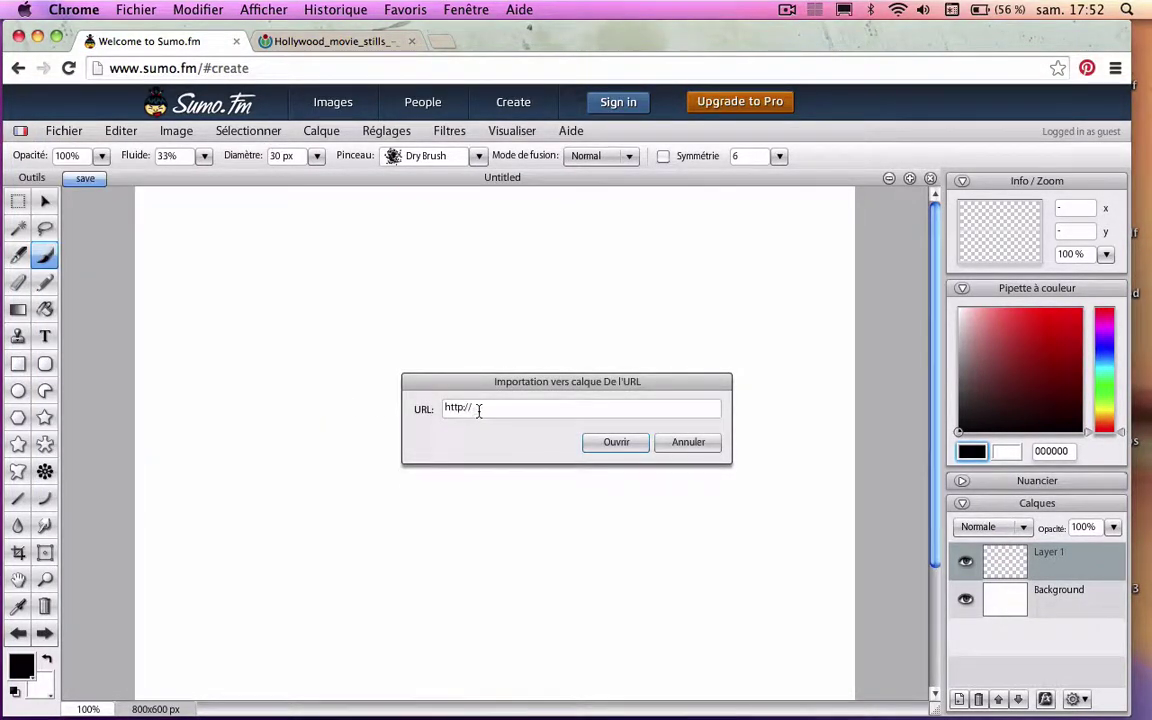
left_click_drag(474, 408, 443, 408)
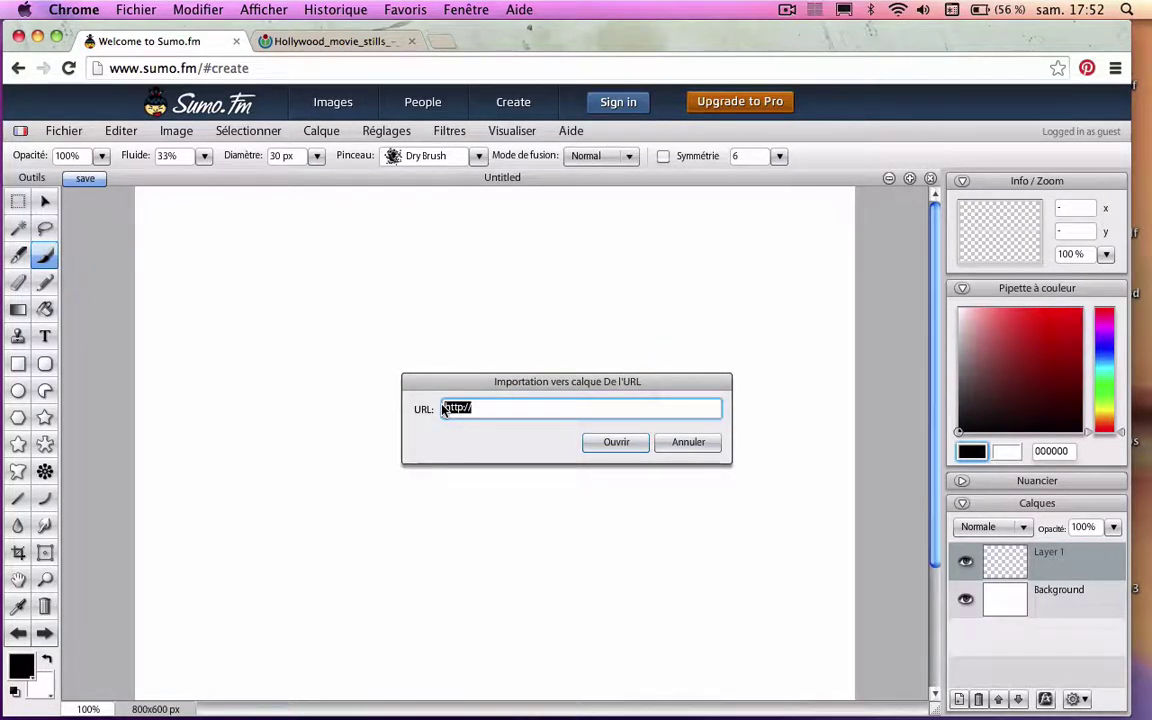
key("super+v")
left_click(610, 444)
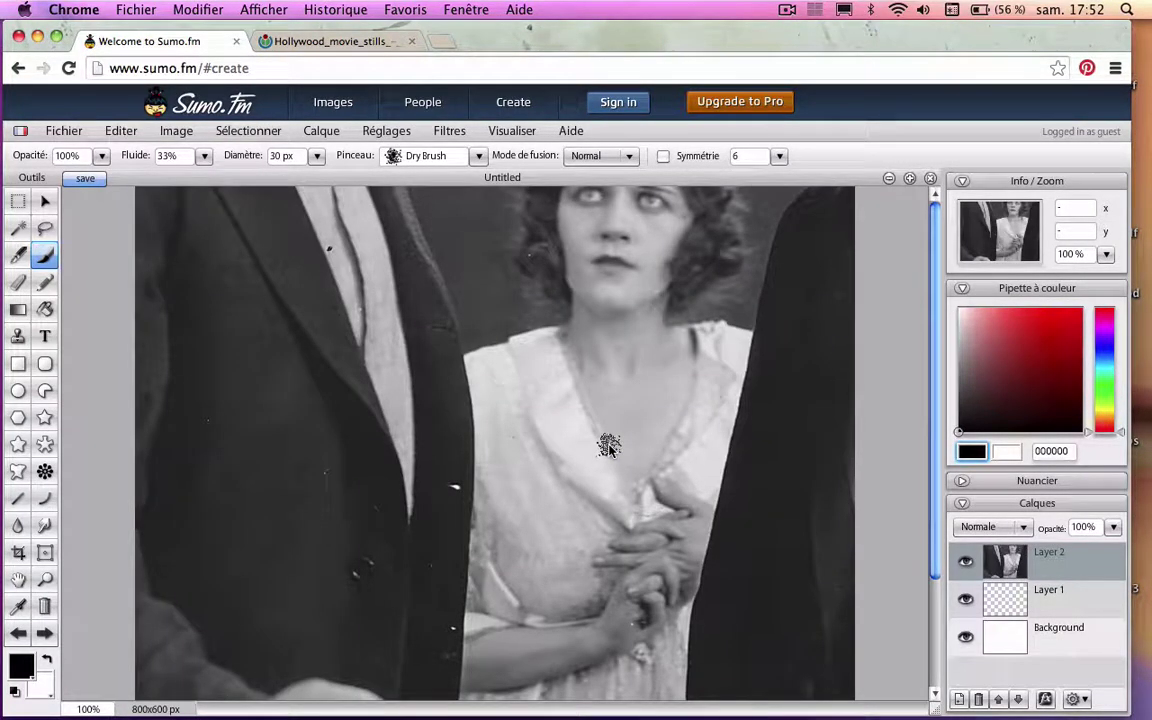
Step: Move the imported photo layer so the head, hat and collar of the dark-suited man facing the other cowboy fill the canvas
left_click(44, 201)
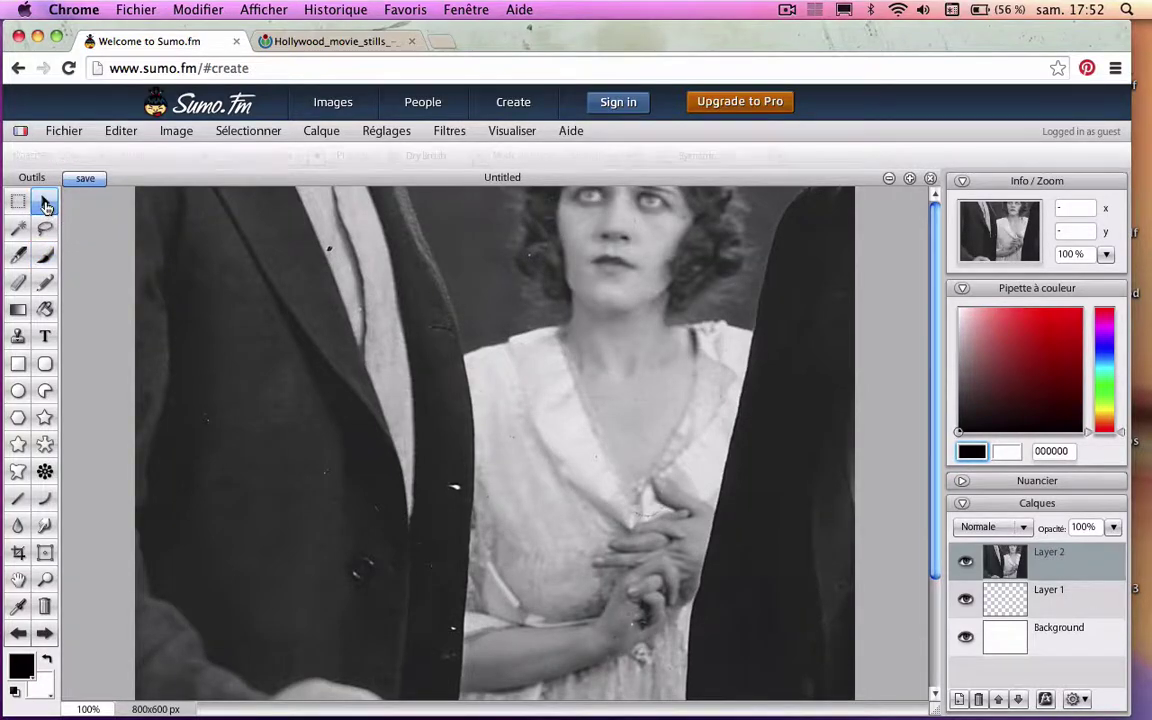
left_click_drag(421, 423, 517, 620)
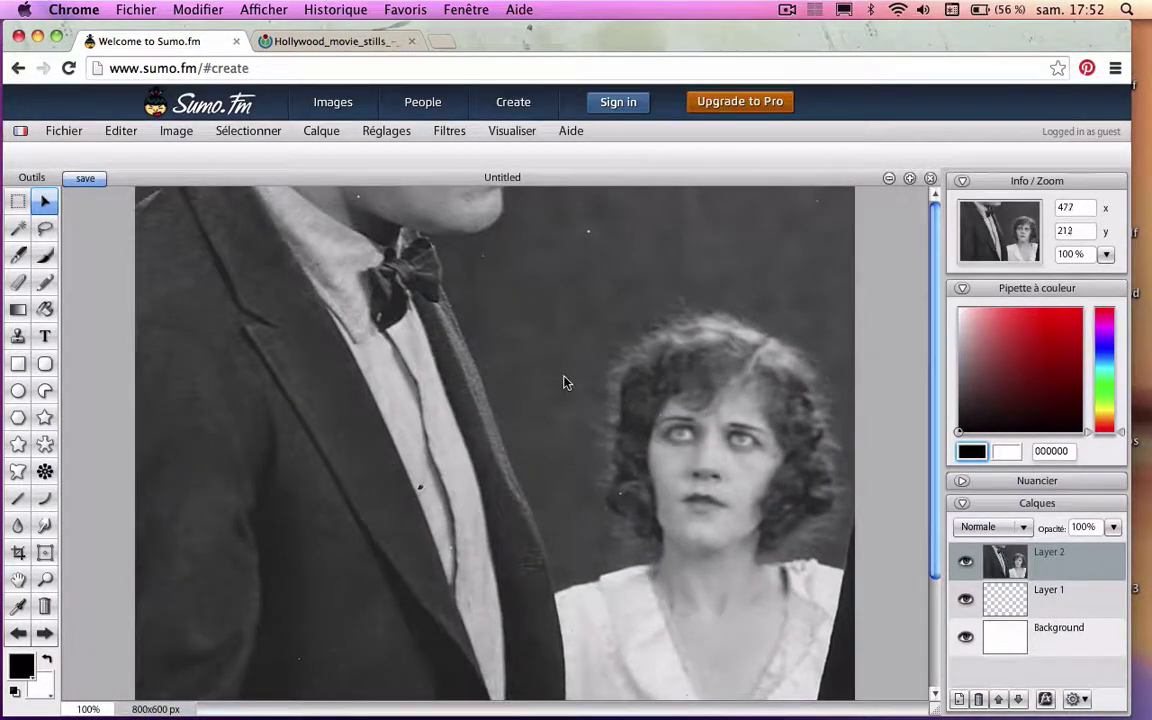
left_click_drag(517, 263, 596, 671)
left_click_drag(726, 528, 337, 406)
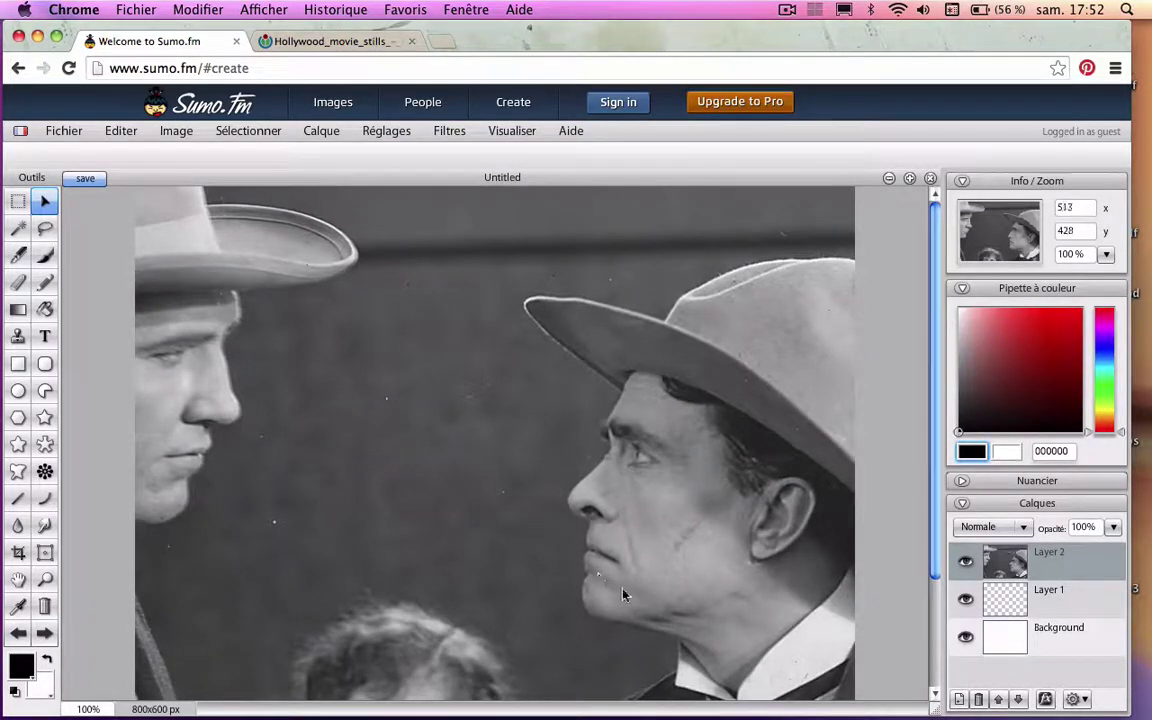
left_click_drag(681, 612, 478, 573)
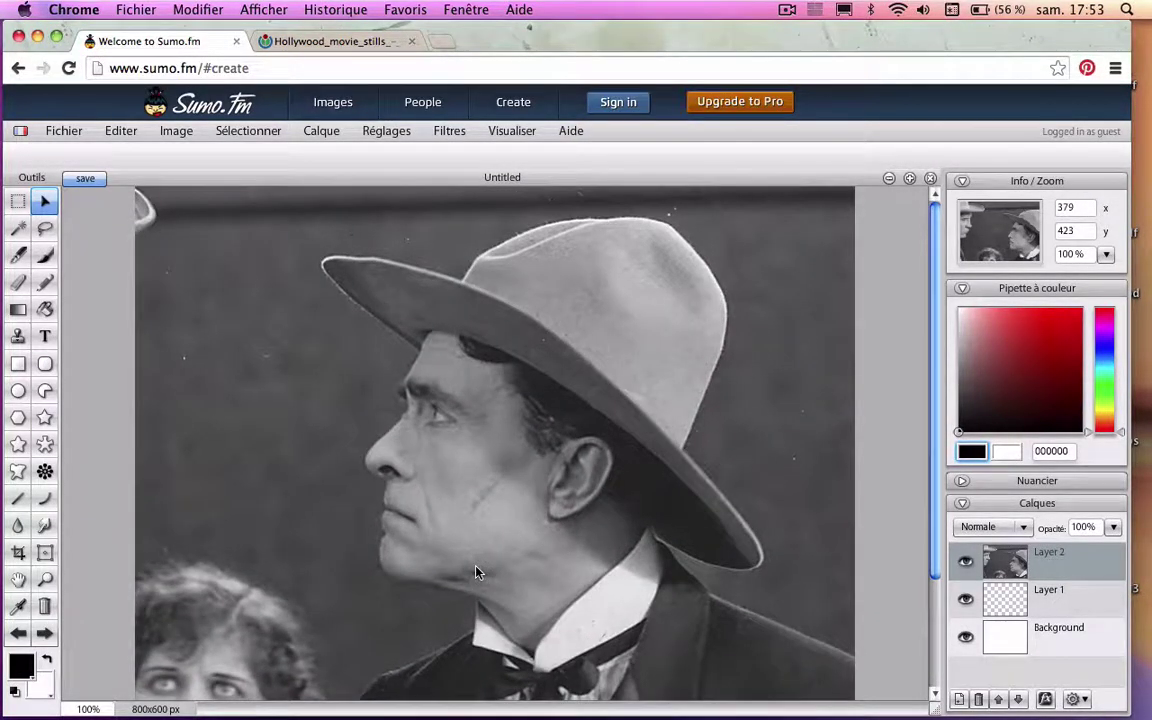
left_click_drag(310, 459, 585, 308)
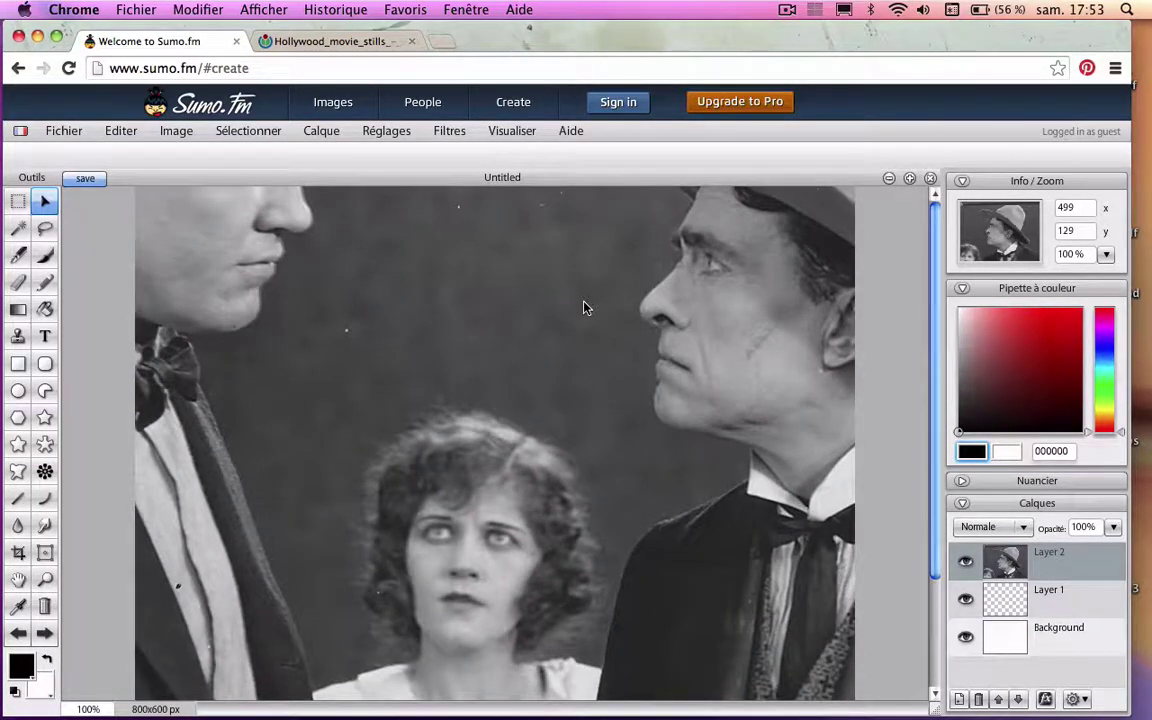
left_click_drag(627, 556, 638, 408)
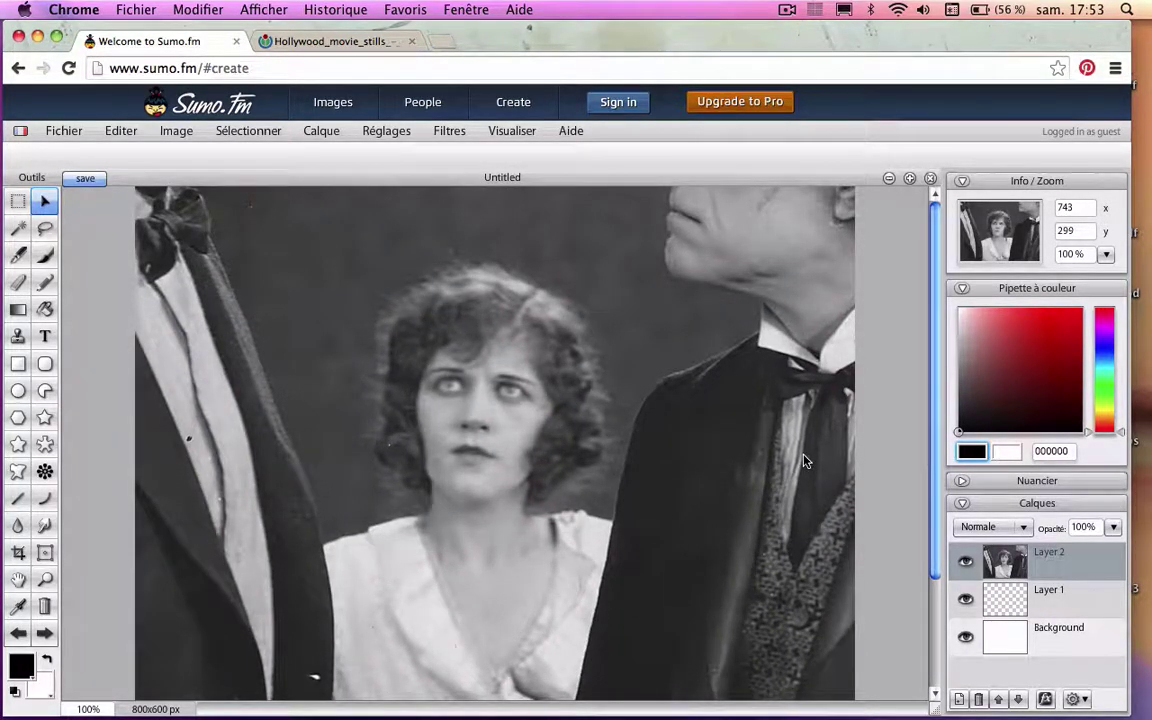
left_click_drag(806, 461, 500, 594)
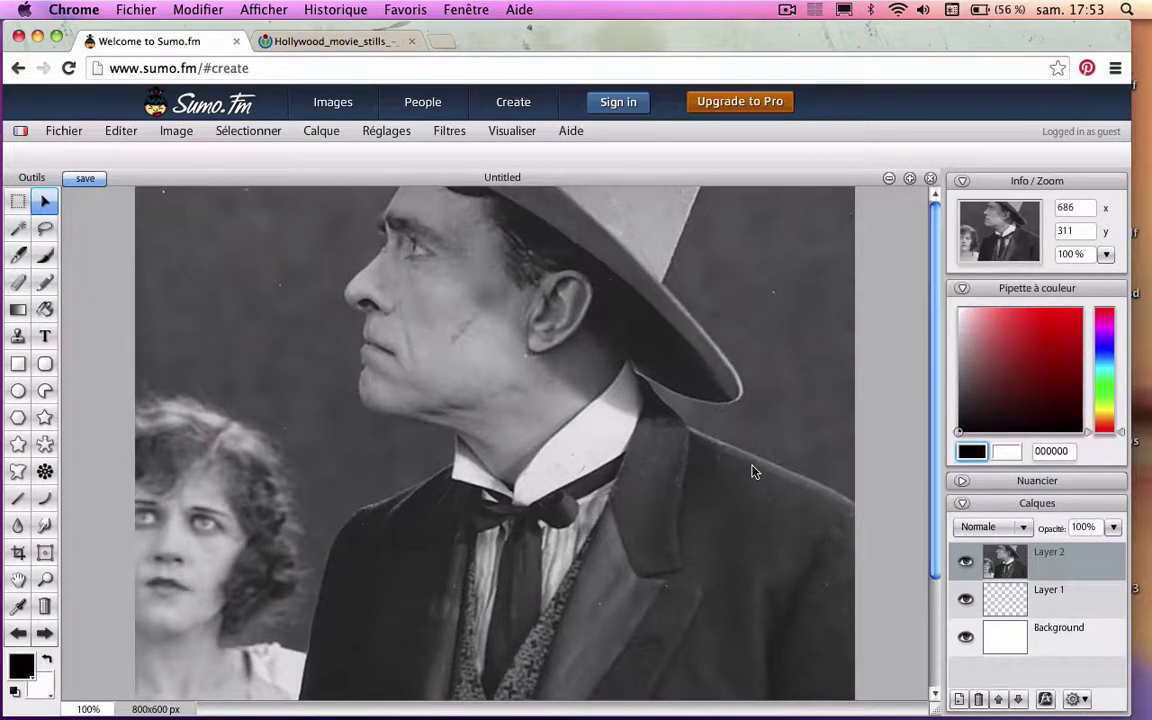
left_click_drag(753, 471, 720, 625)
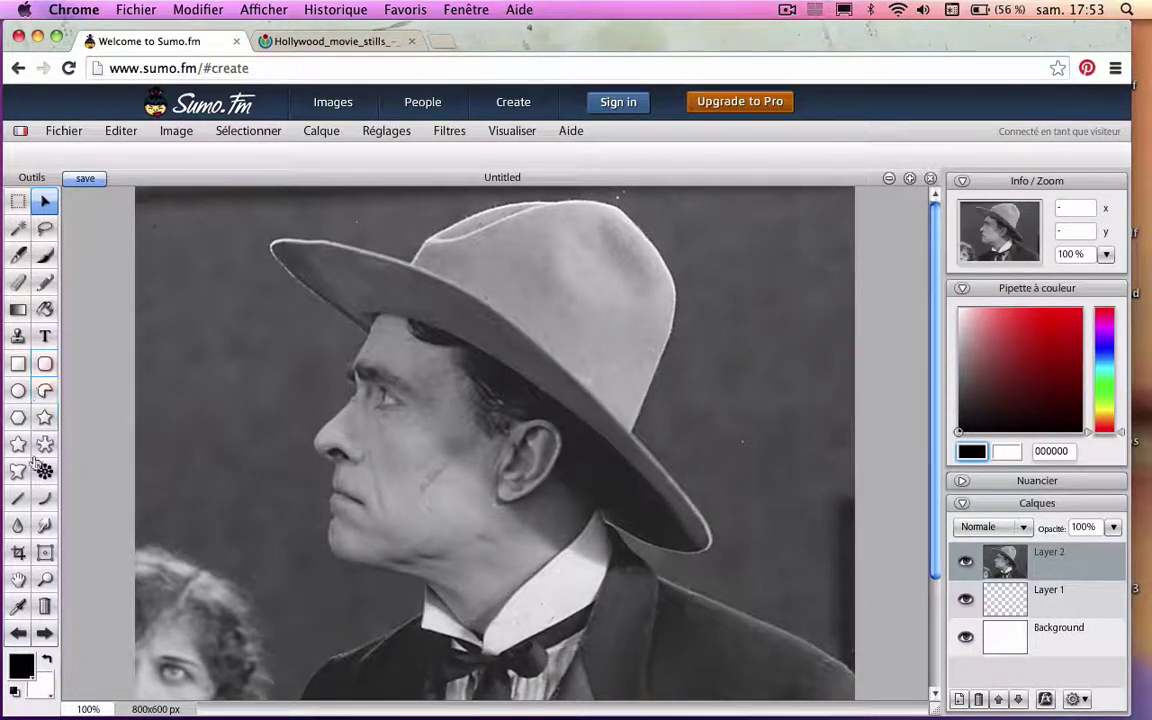
Step: Crop the canvas to about 743 x 570 px around the man in the hat
left_click(18, 552)
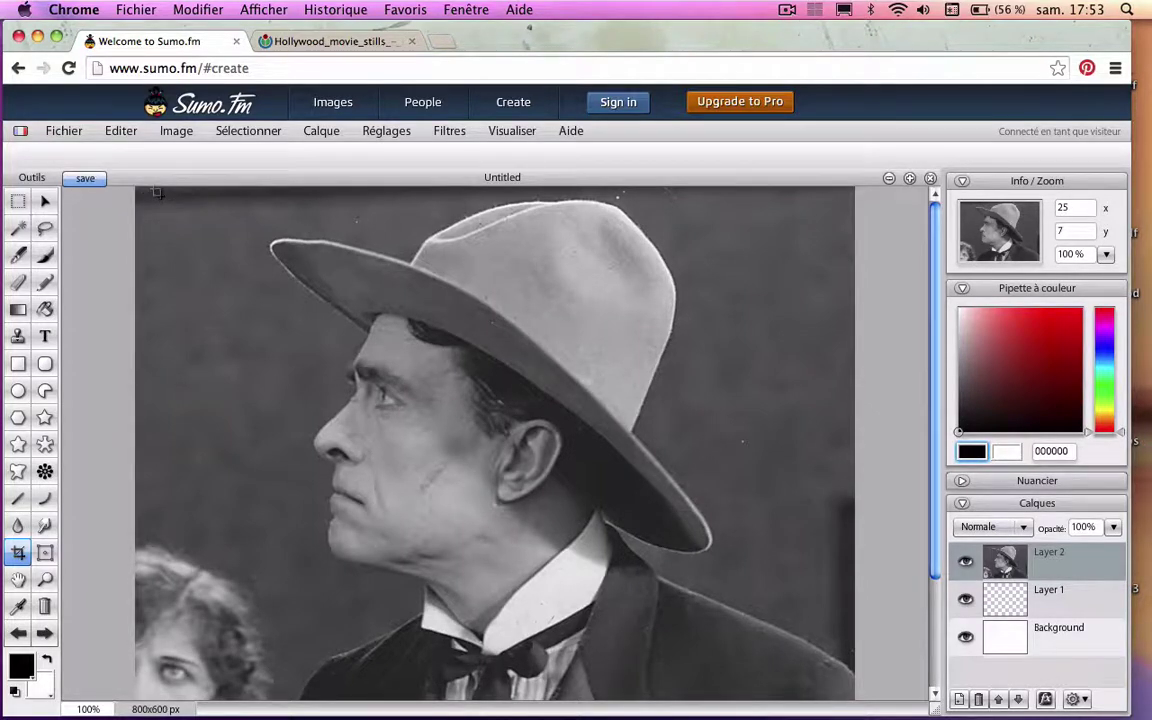
left_click_drag(157, 193, 826, 710)
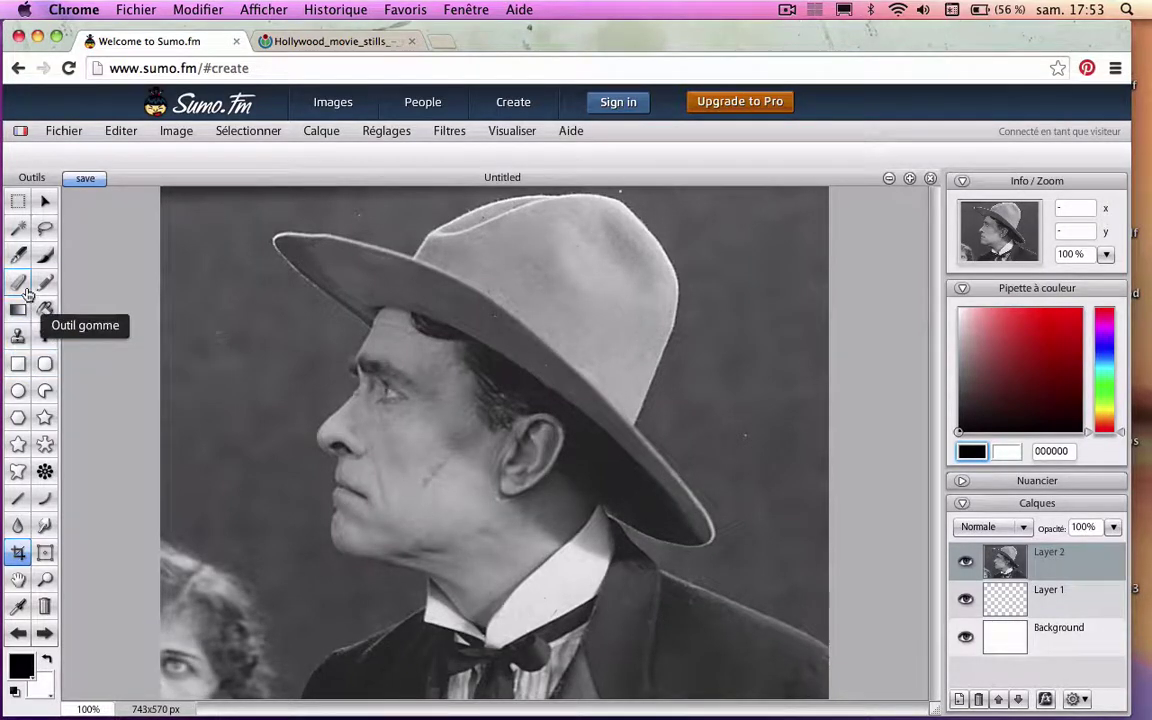
Step: Set up the Clone Stamp with the Circle brush, 100% flow and a diameter of 83 px
left_click(19, 338)
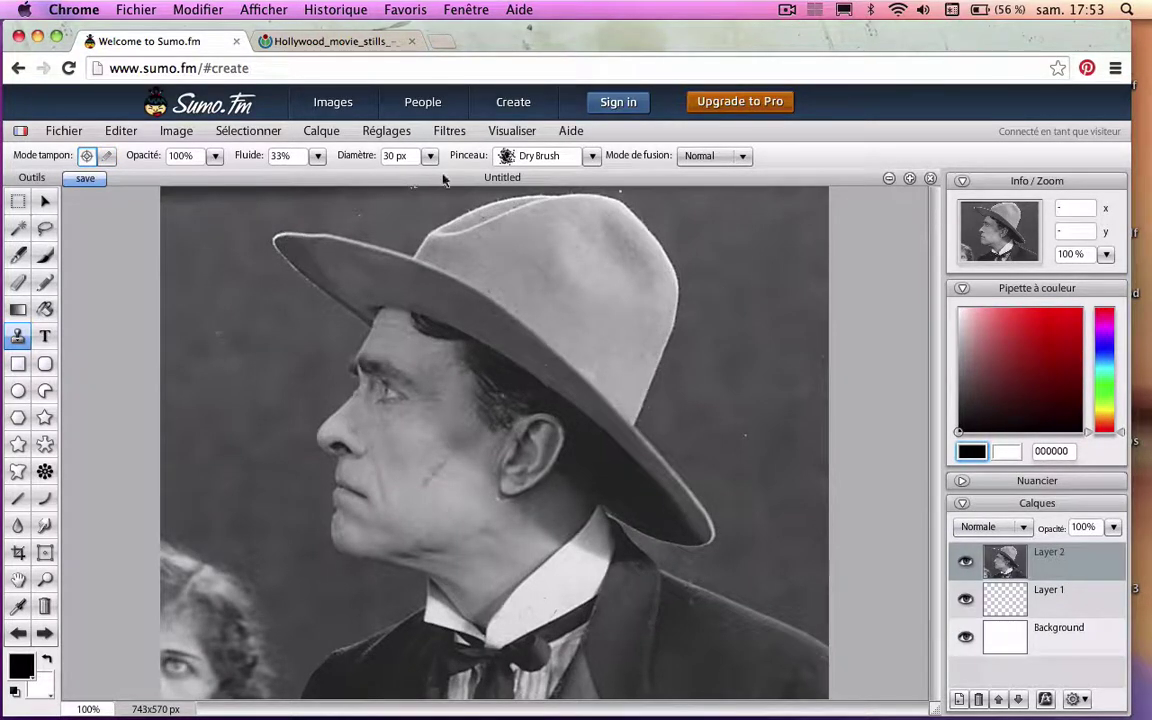
left_click(594, 156)
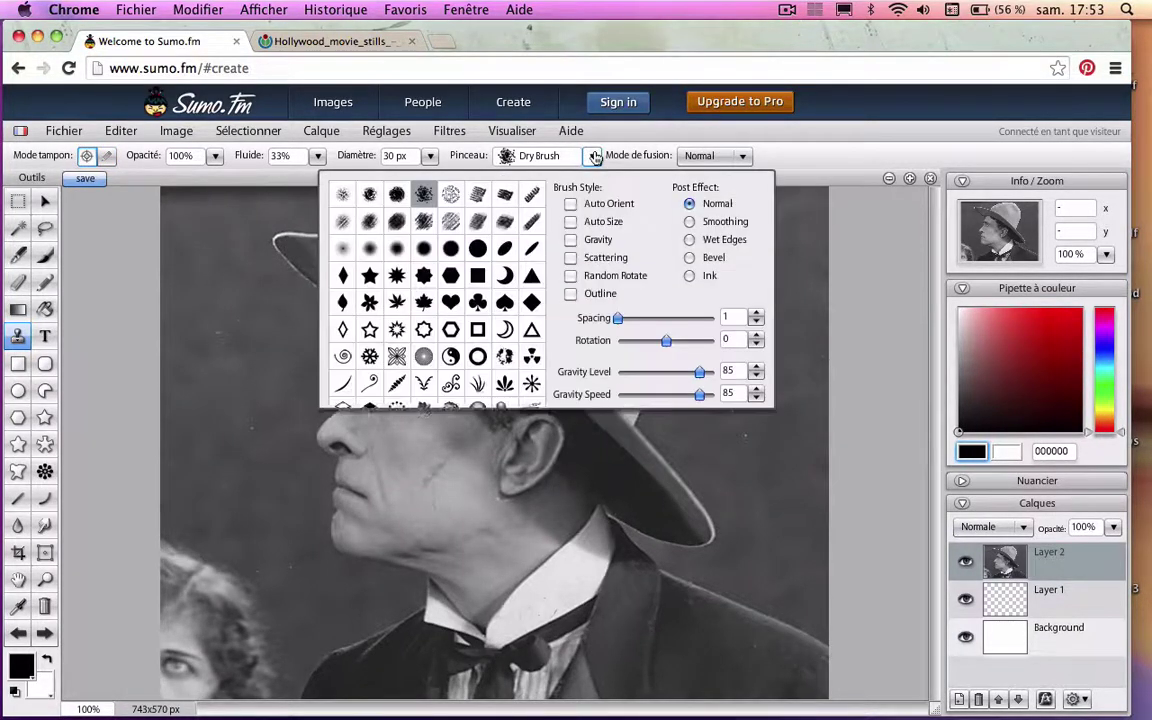
left_click(480, 251)
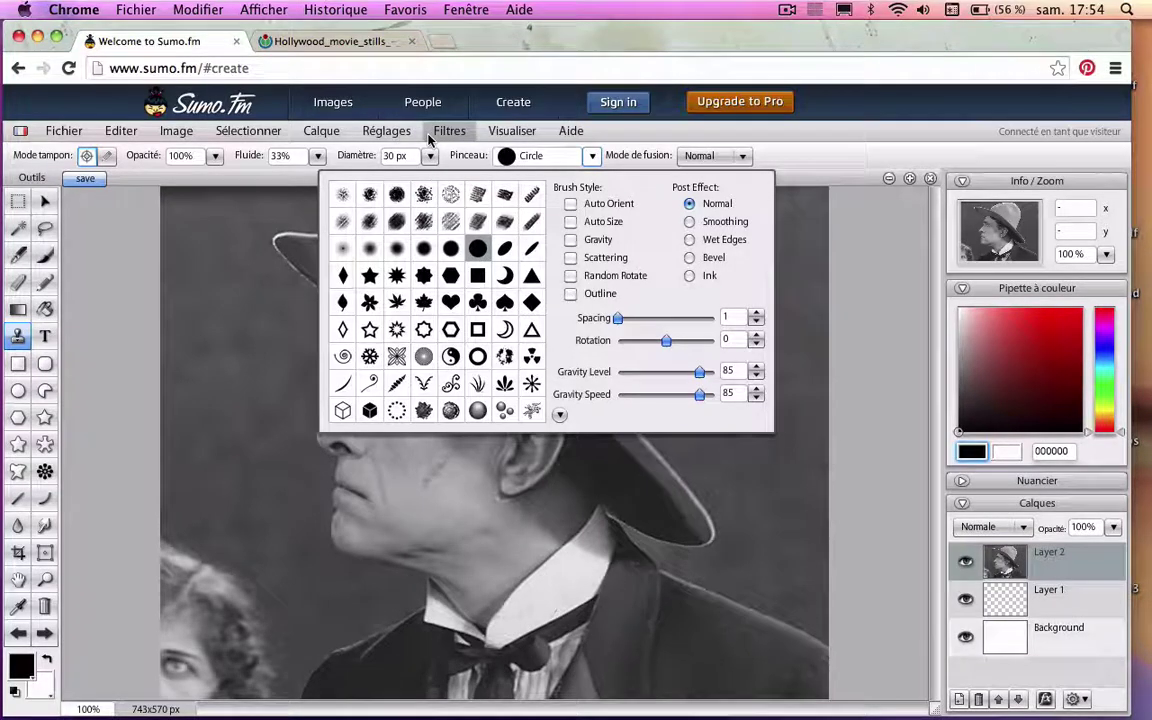
left_click(317, 157)
left_click_drag(287, 180, 358, 187)
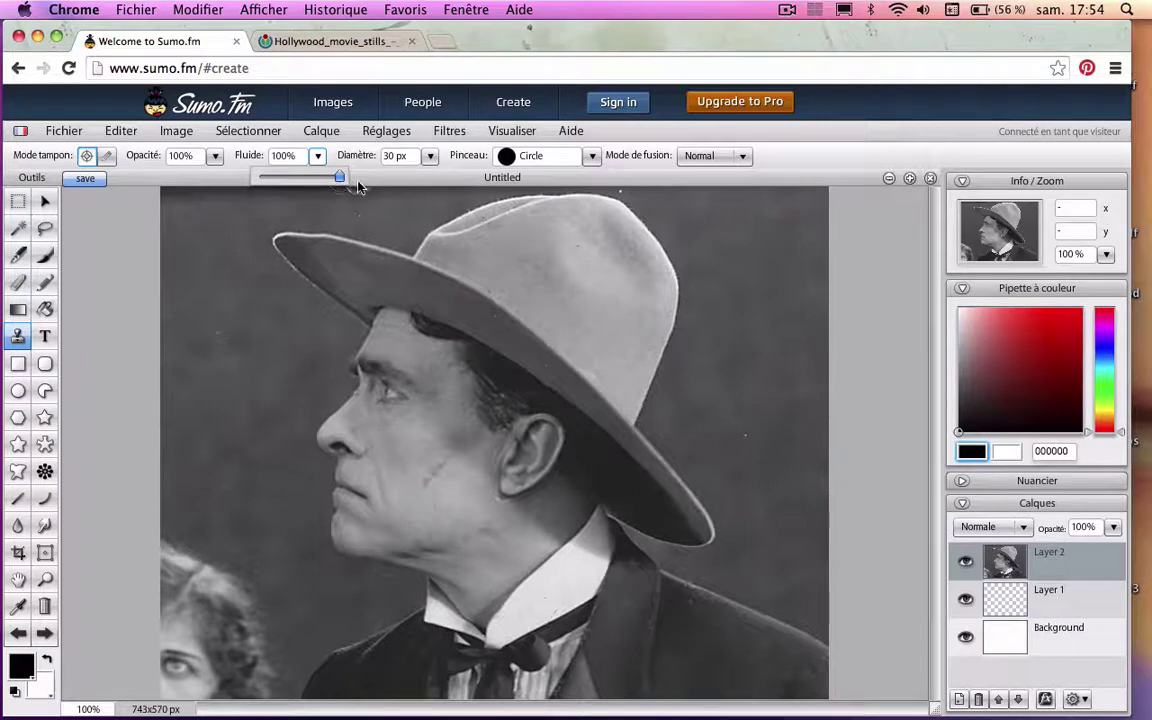
left_click(430, 158)
mouse_move(382, 183)
left_mouse_down()
mouse_move(373, 181)
mouse_move(407, 181)
mouse_move(397, 184)
left_mouse_up()
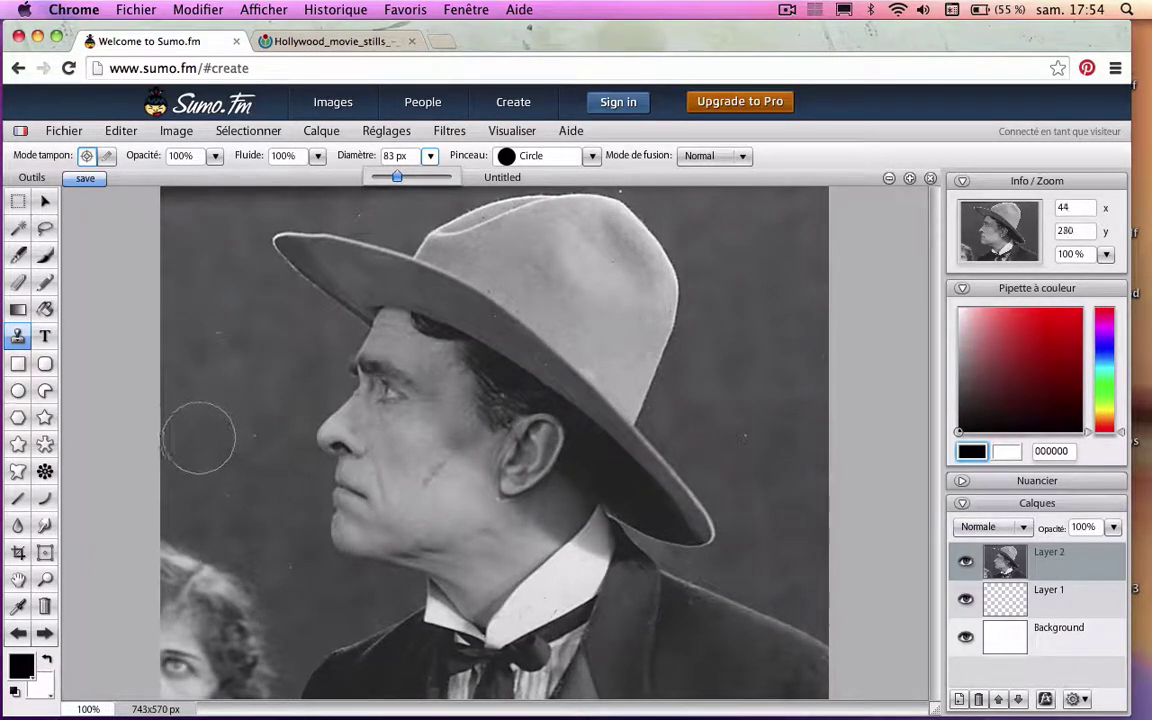
Step: Clone plain dark backdrop over the woman's head in the photo's lower-left corner, resampling nearby areas to blend the edges
left_click(206, 334)
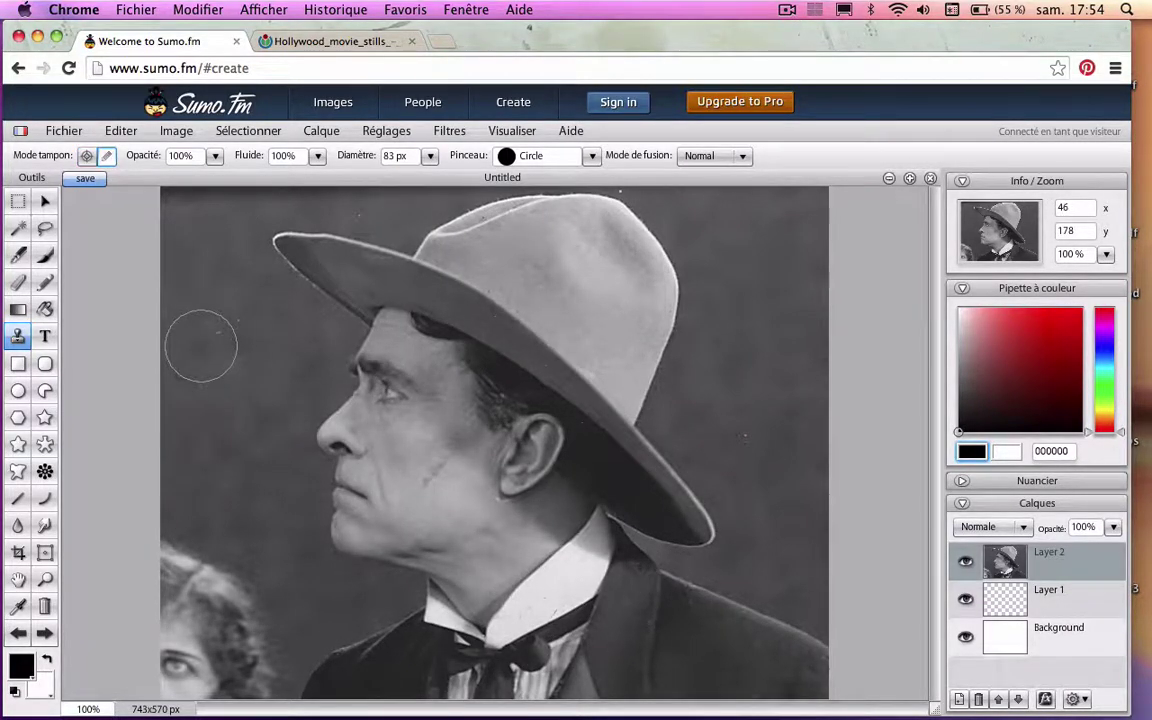
mouse_move(201, 580)
left_mouse_down()
mouse_move(203, 622)
mouse_move(190, 600)
mouse_move(230, 595)
mouse_move(235, 558)
mouse_move(165, 500)
mouse_move(160, 600)
mouse_move(185, 612)
mouse_move(190, 697)
left_mouse_up()
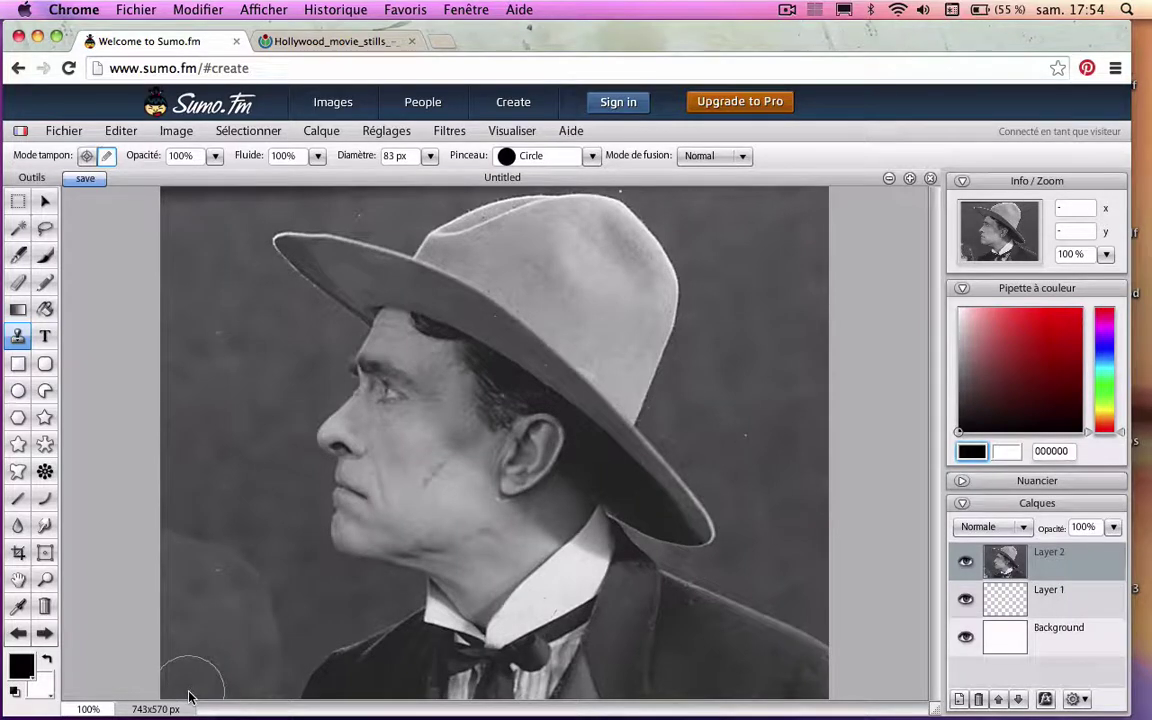
left_click(87, 157)
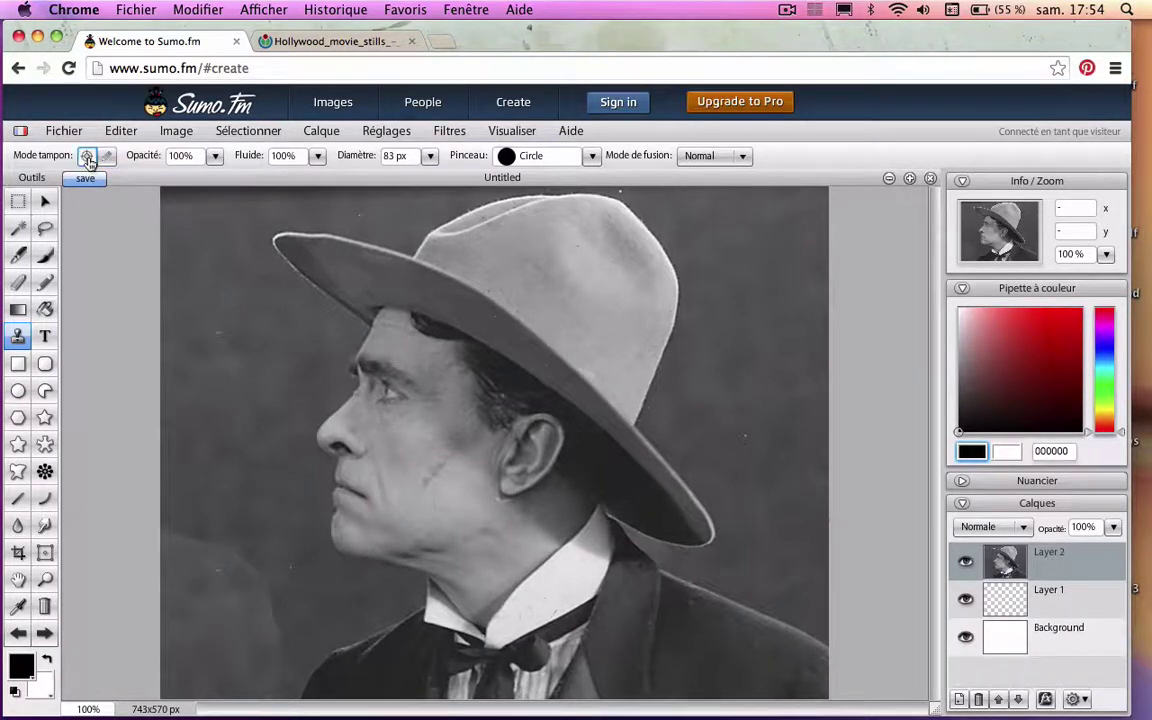
left_click(237, 472)
mouse_move(223, 537)
left_mouse_down()
mouse_move(200, 489)
mouse_move(256, 605)
mouse_move(235, 575)
mouse_move(260, 665)
left_mouse_up()
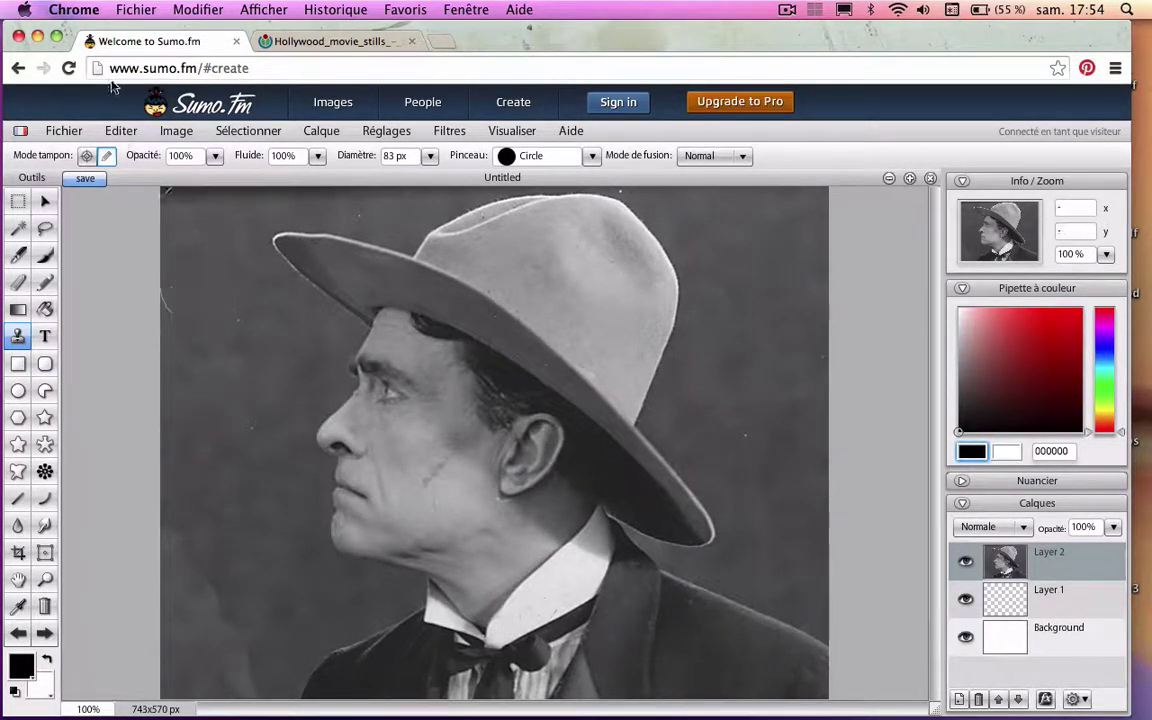
left_click(88, 156)
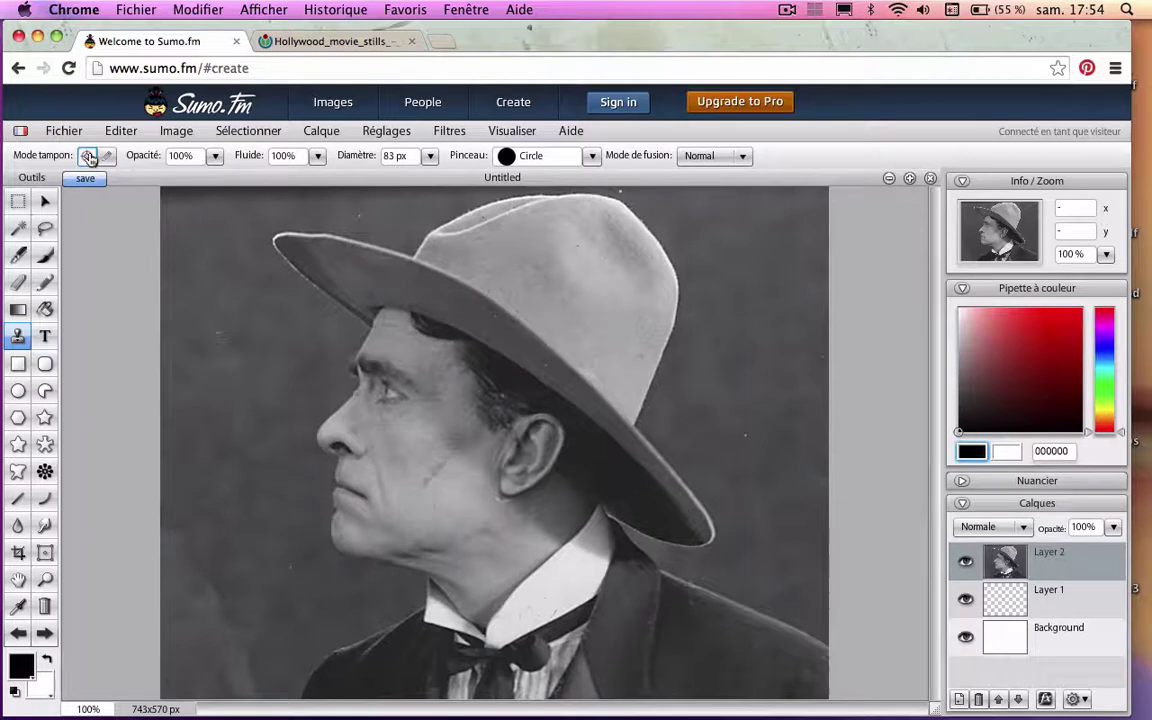
left_click(225, 505)
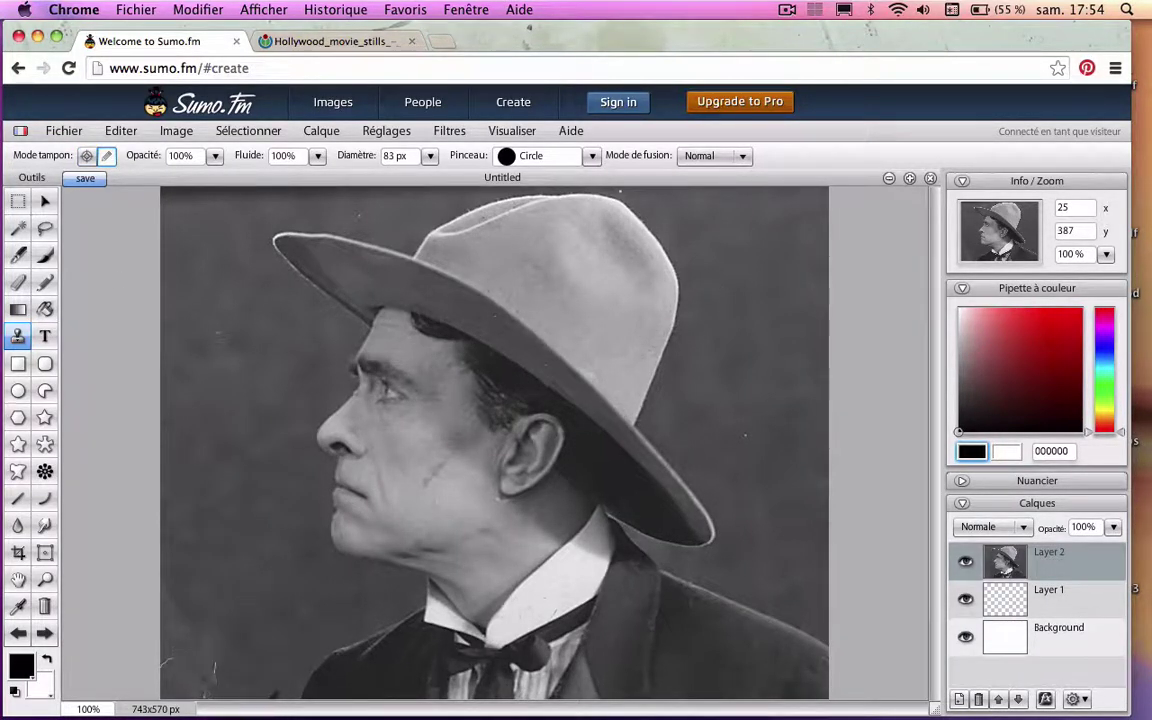
left_click(86, 155)
left_click(247, 593)
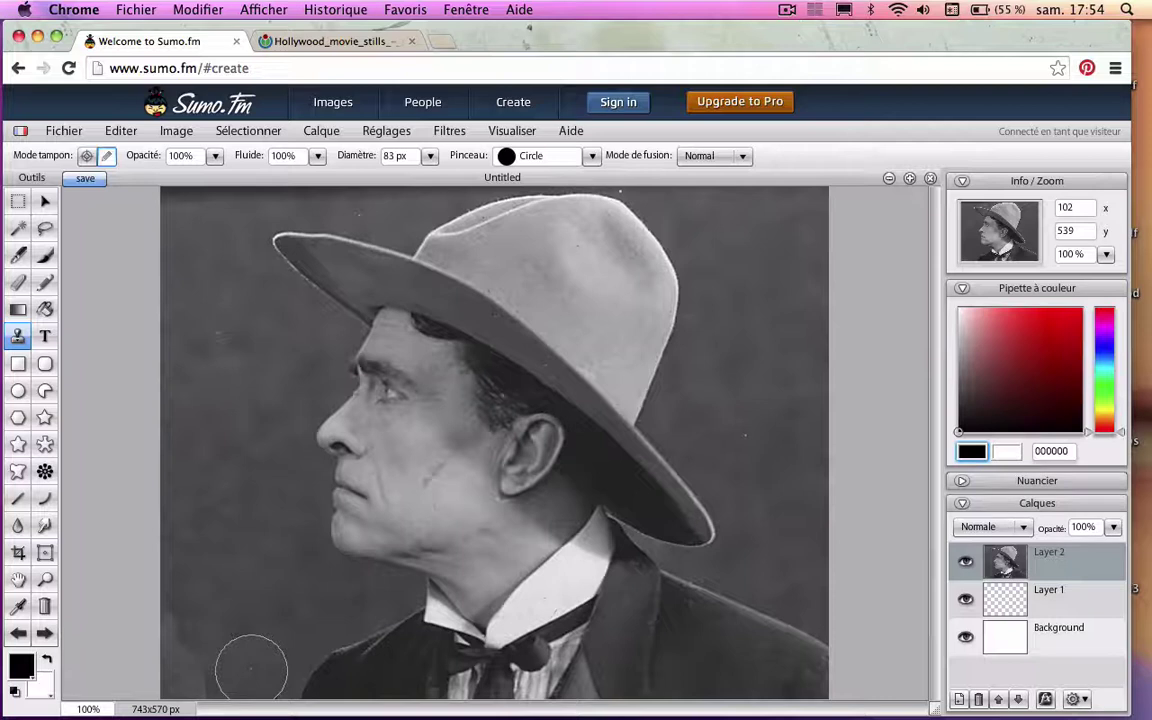
mouse_move(251, 669)
left_mouse_down()
mouse_move(205, 653)
mouse_move(197, 680)
mouse_move(181, 667)
mouse_move(176, 620)
mouse_move(185, 700)
left_mouse_up()
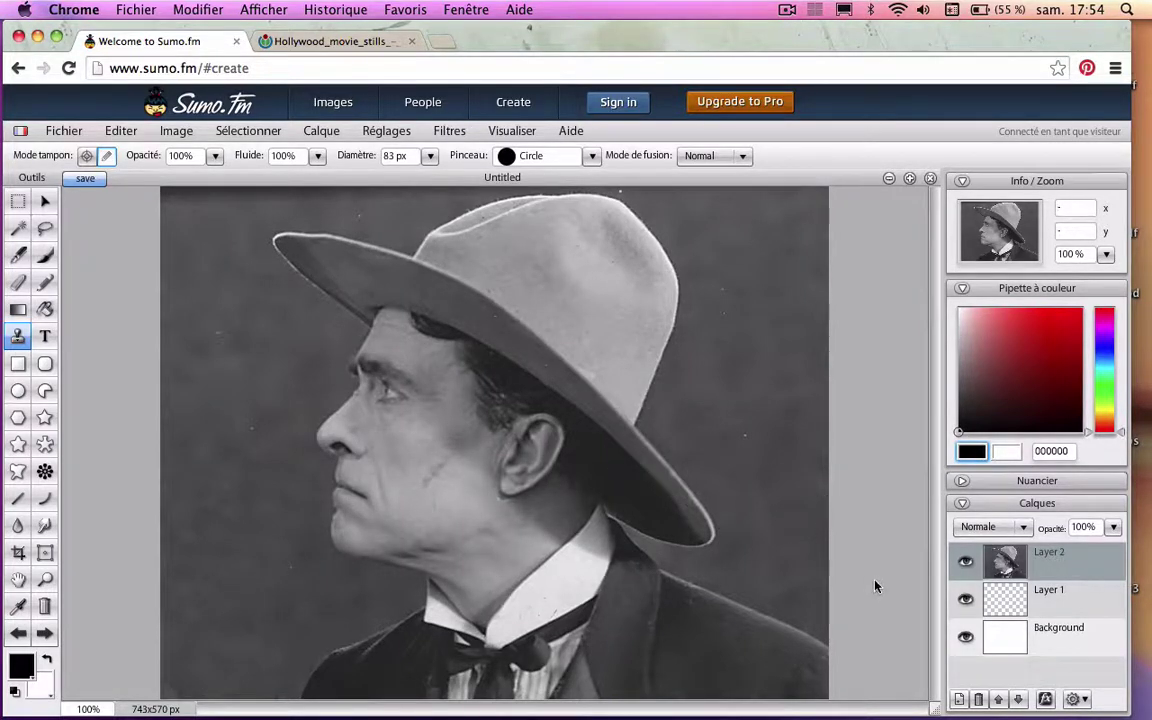
Step: Move Layer 1 above the photo layer and add the text "Recherche" on it over the hat brim
left_click_drag(1004, 609, 1005, 568)
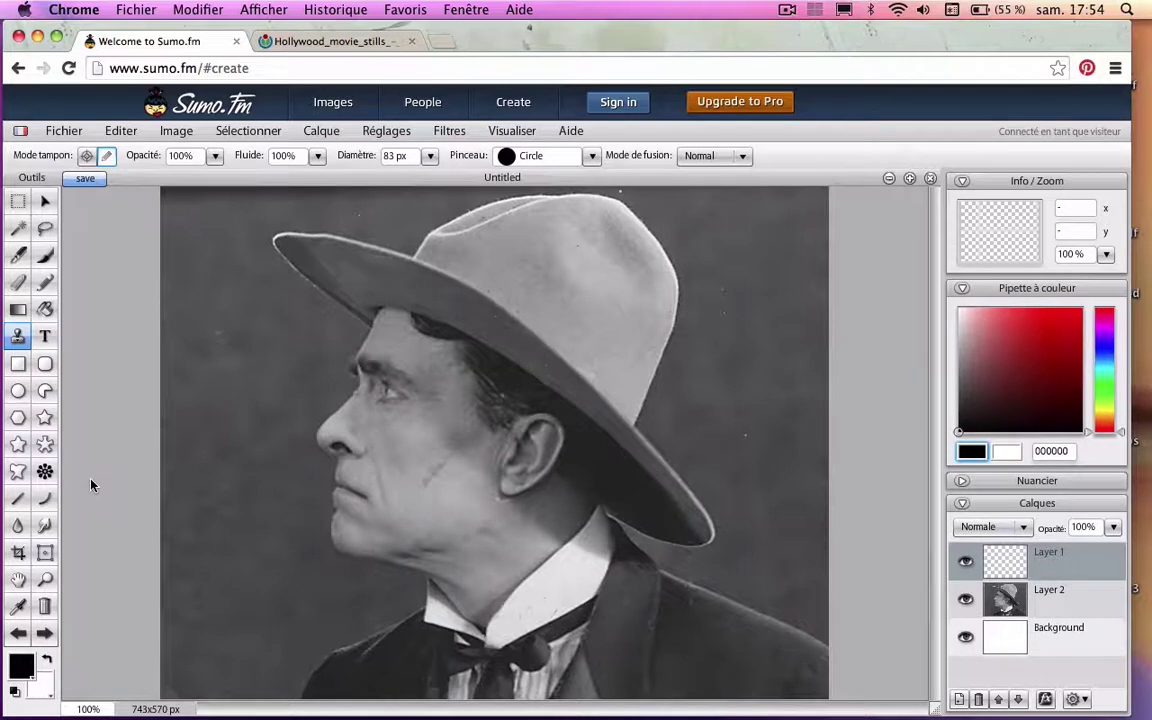
left_click(45, 338)
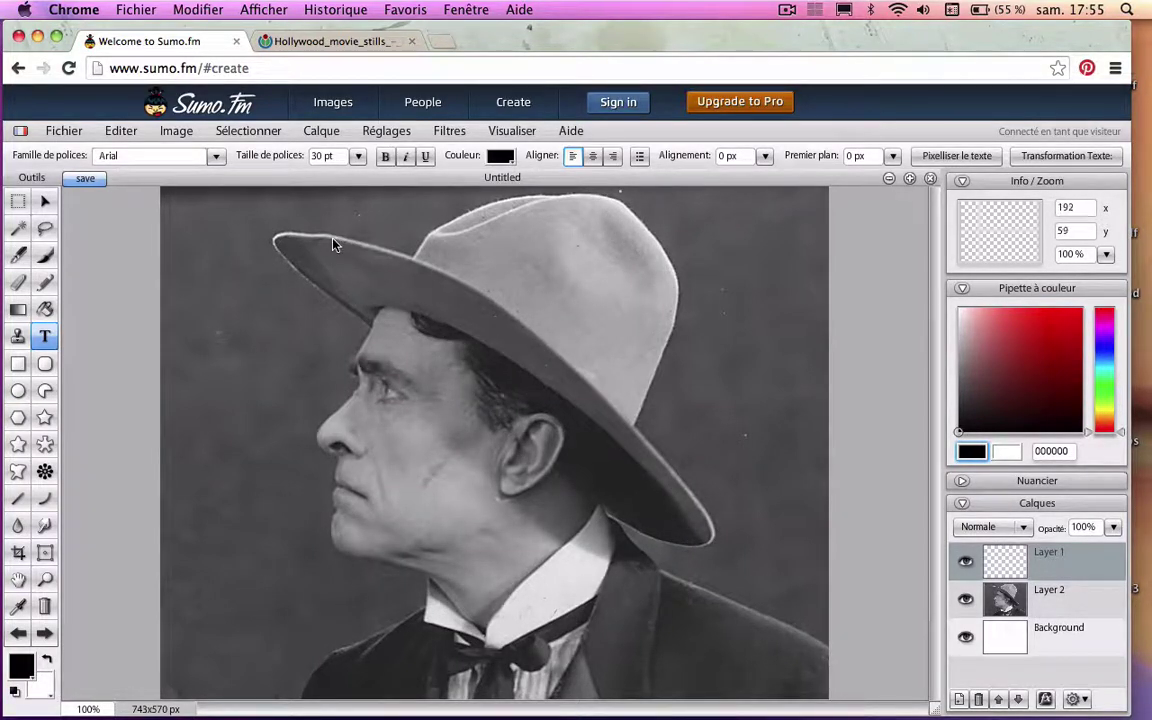
left_click_drag(319, 244, 409, 334)
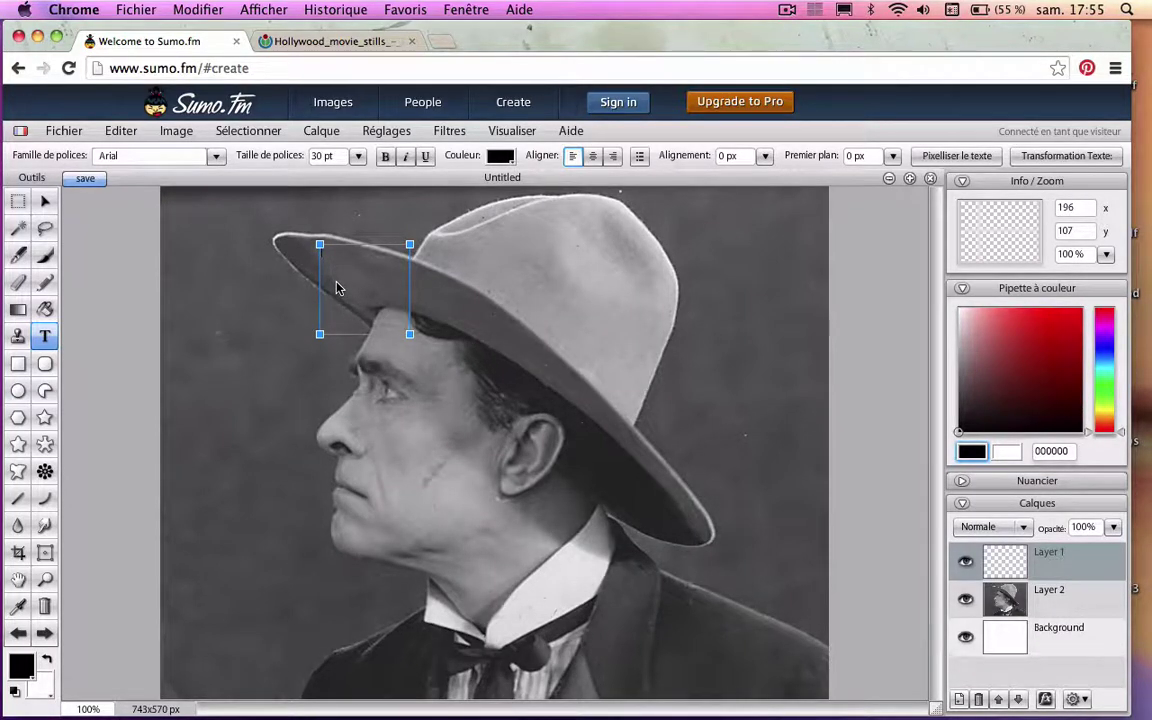
type("R")
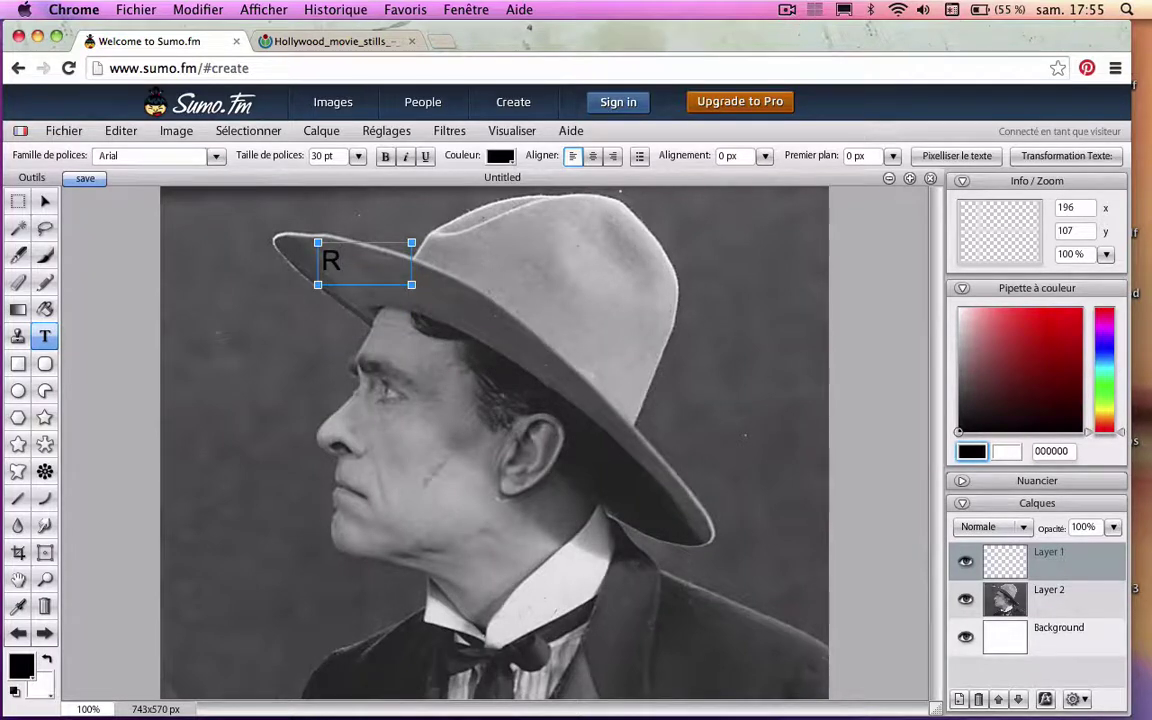
type("eche")
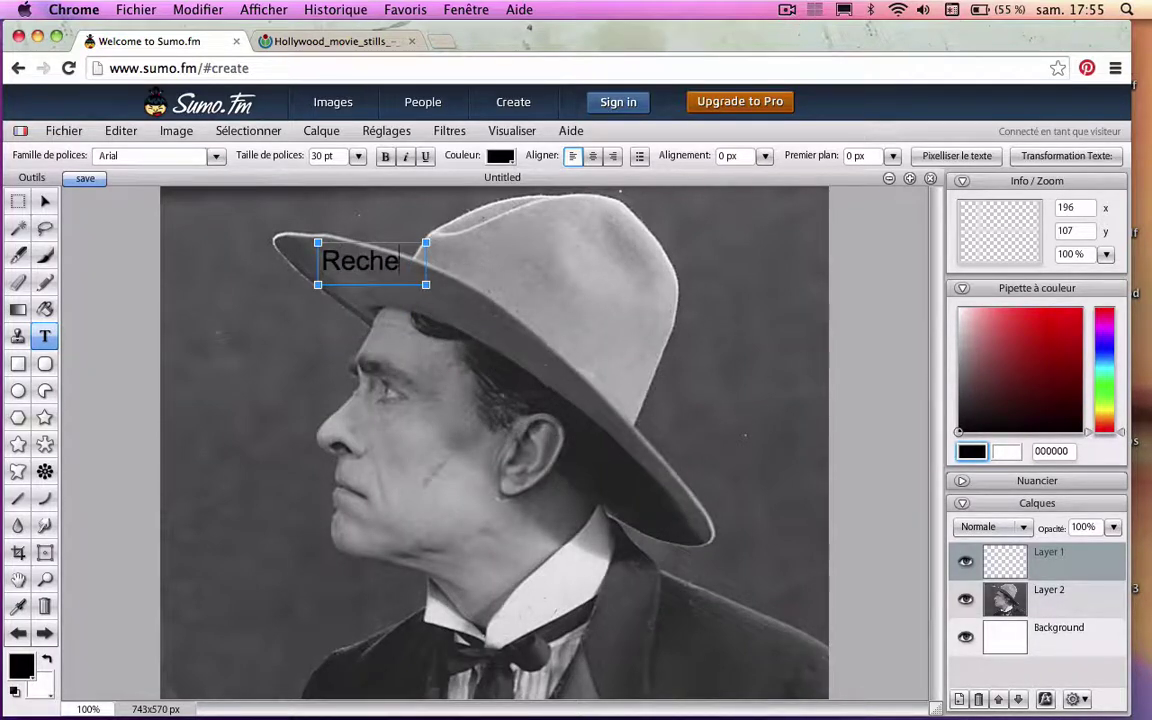
type("rche")
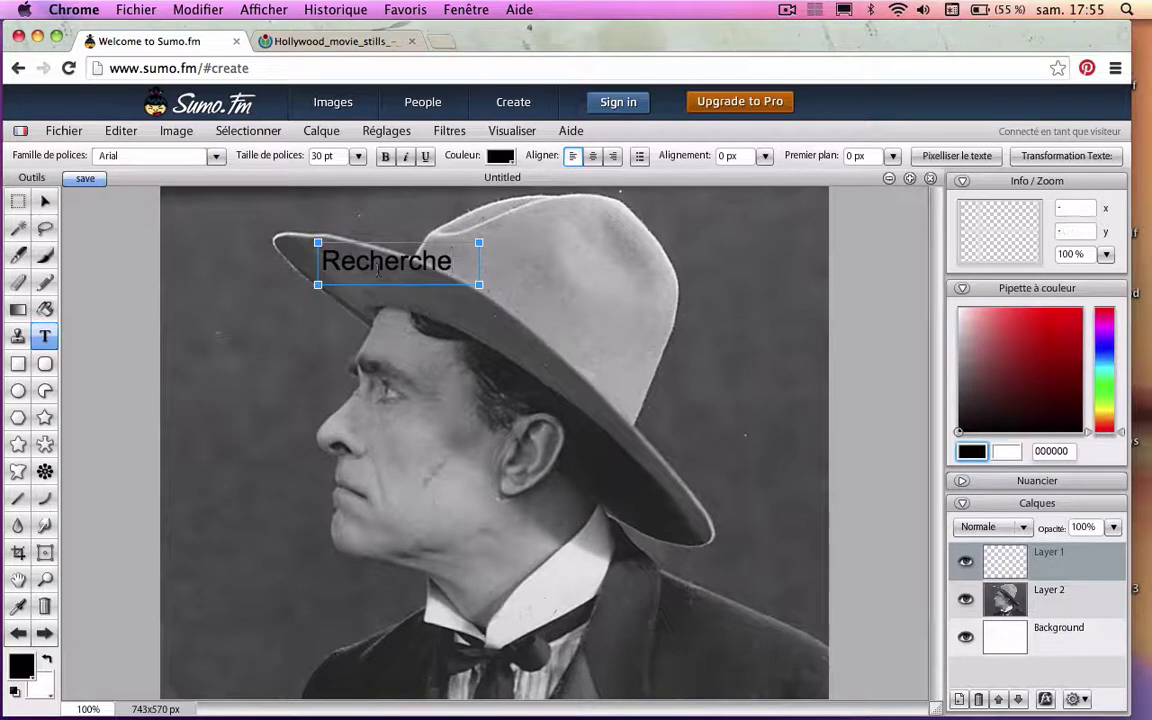
Step: Format the text in Helldorado at 98 pt and position it across the upper part of the hat
left_click_drag(452, 261, 313, 267)
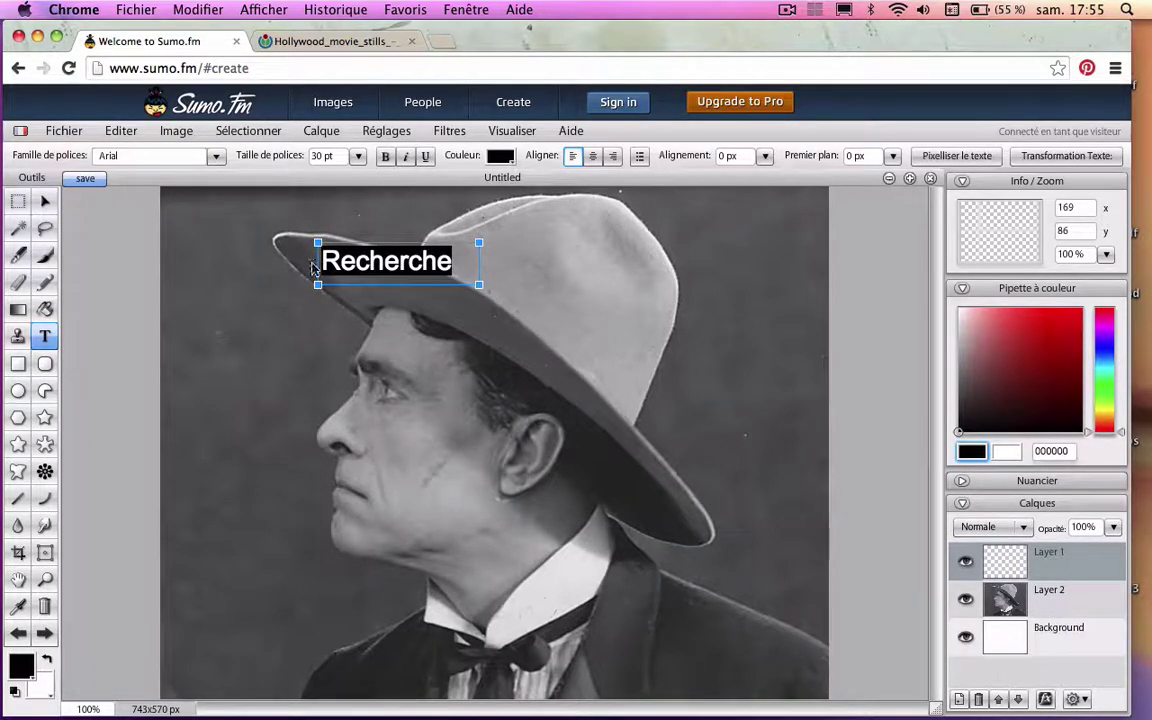
left_click(195, 156)
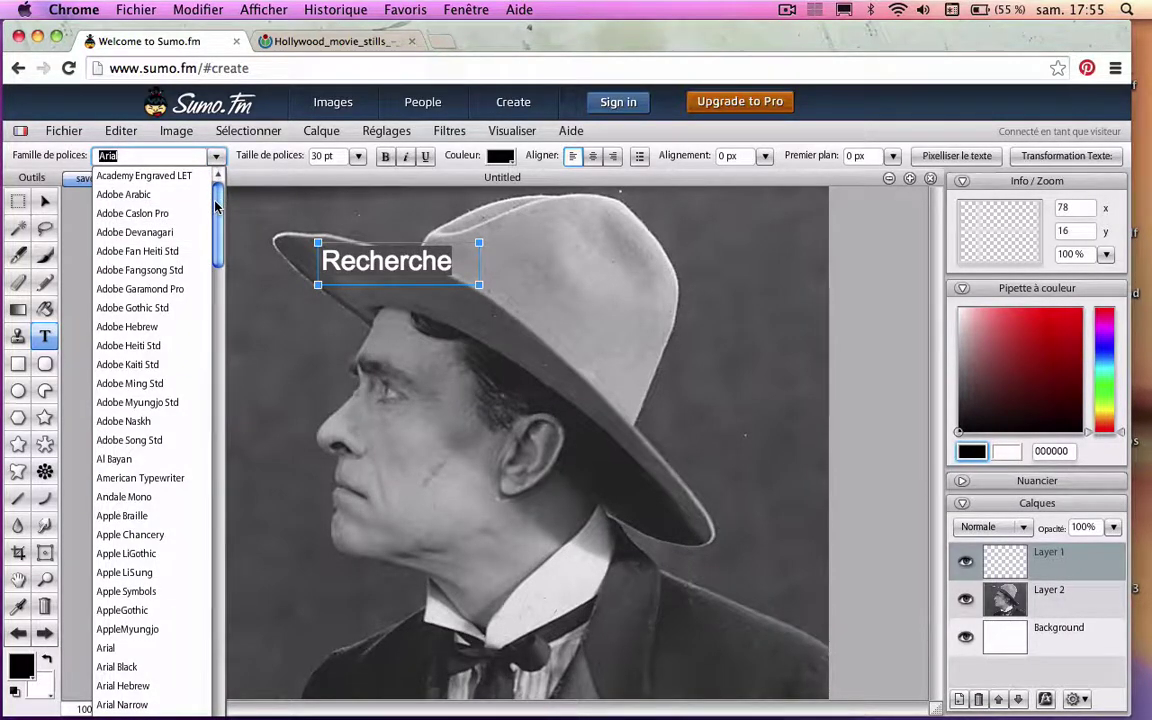
left_click_drag(216, 205, 229, 427)
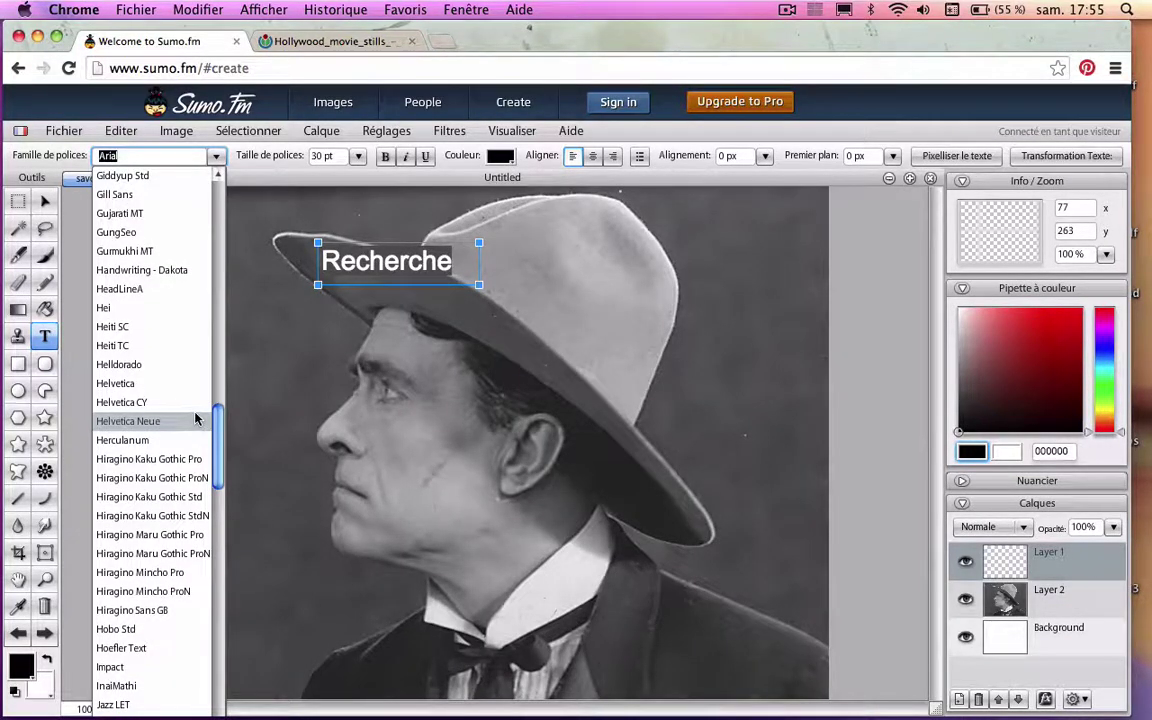
left_click(144, 371)
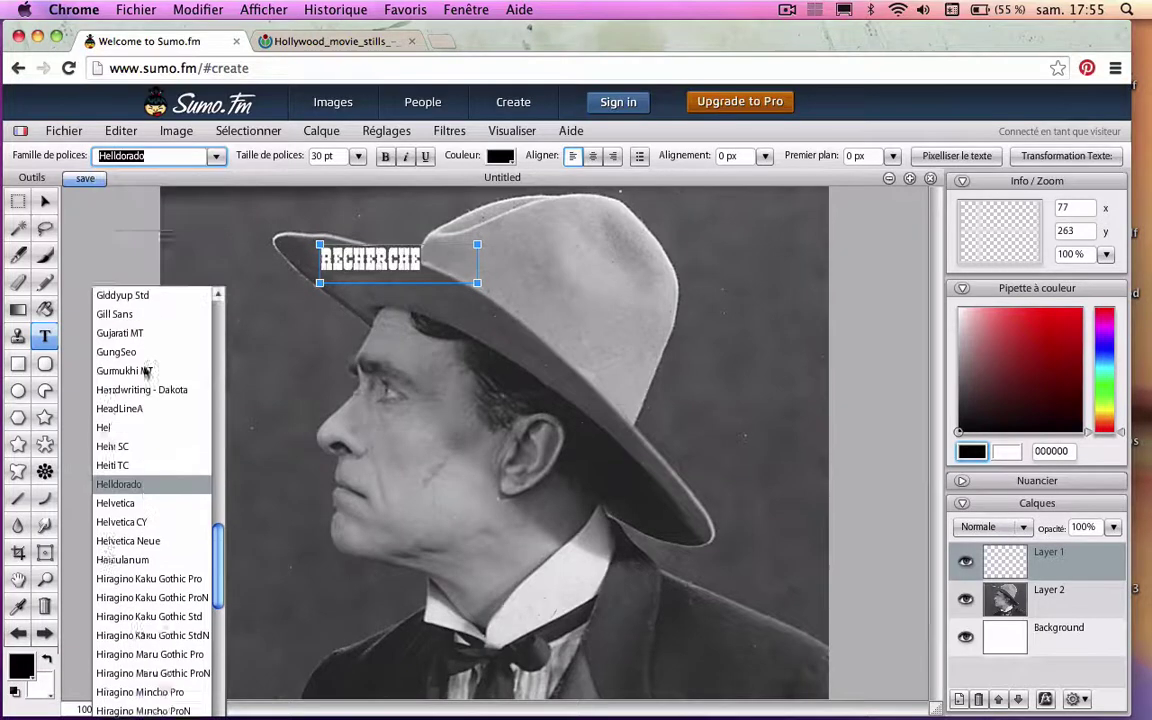
left_click(356, 158)
left_click_drag(317, 178, 362, 185)
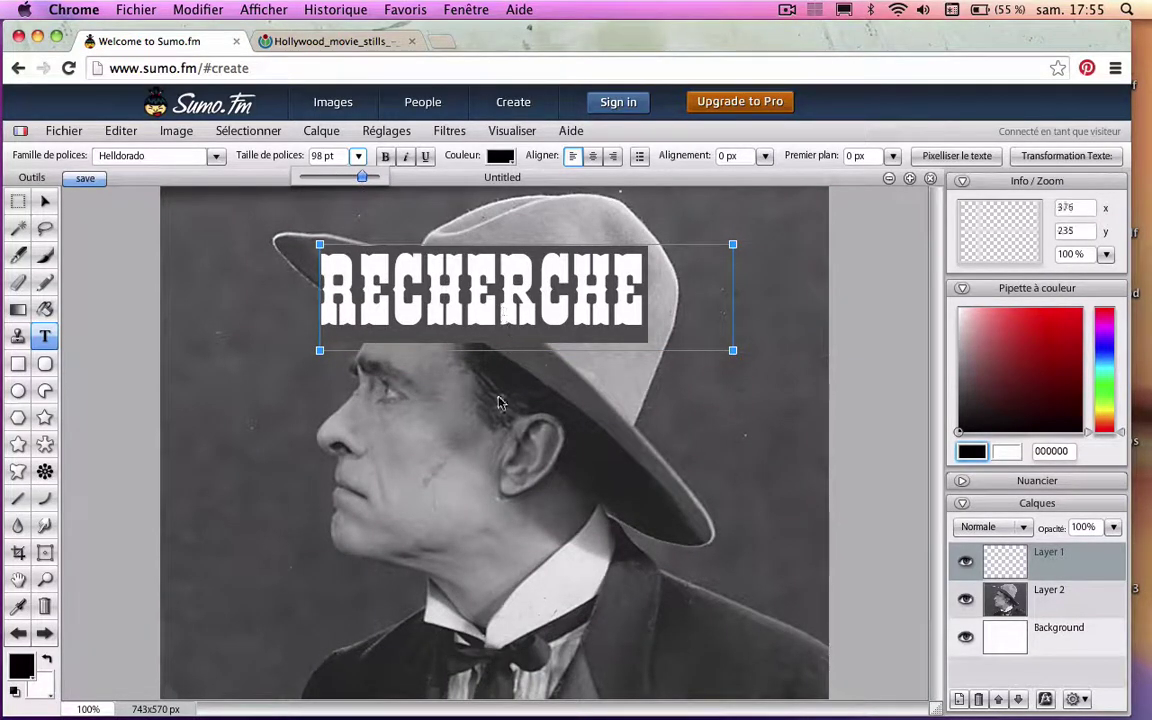
left_click_drag(501, 402, 519, 367)
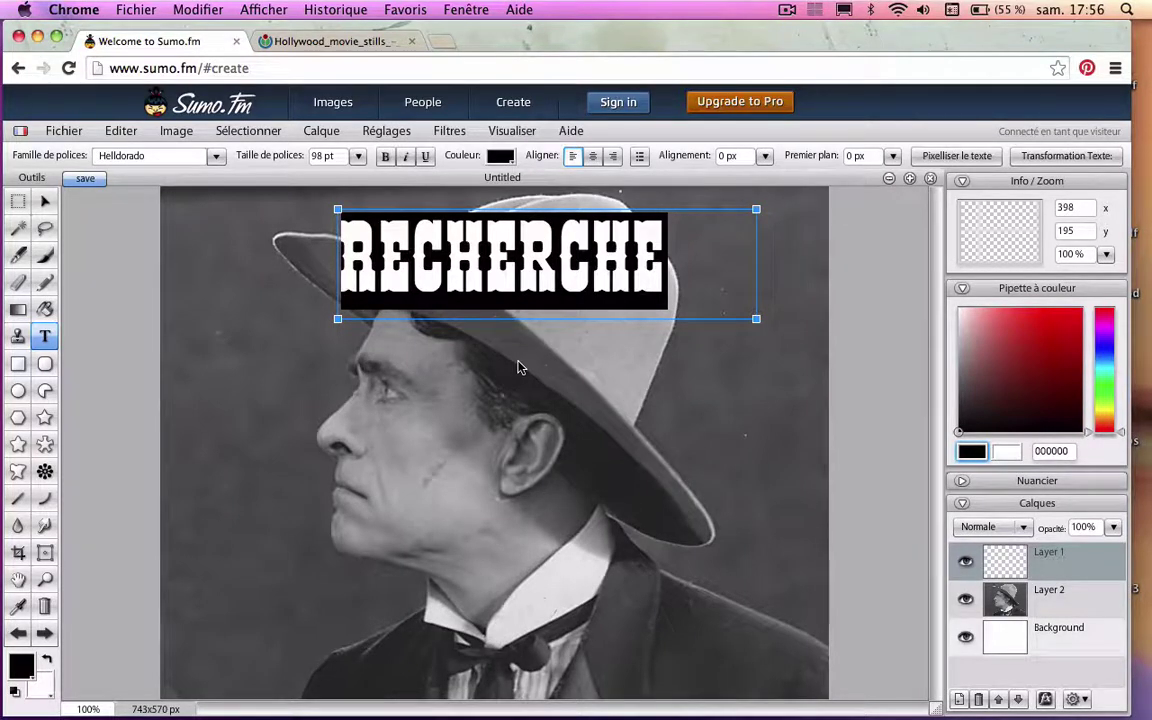
left_click_drag(518, 367, 511, 367)
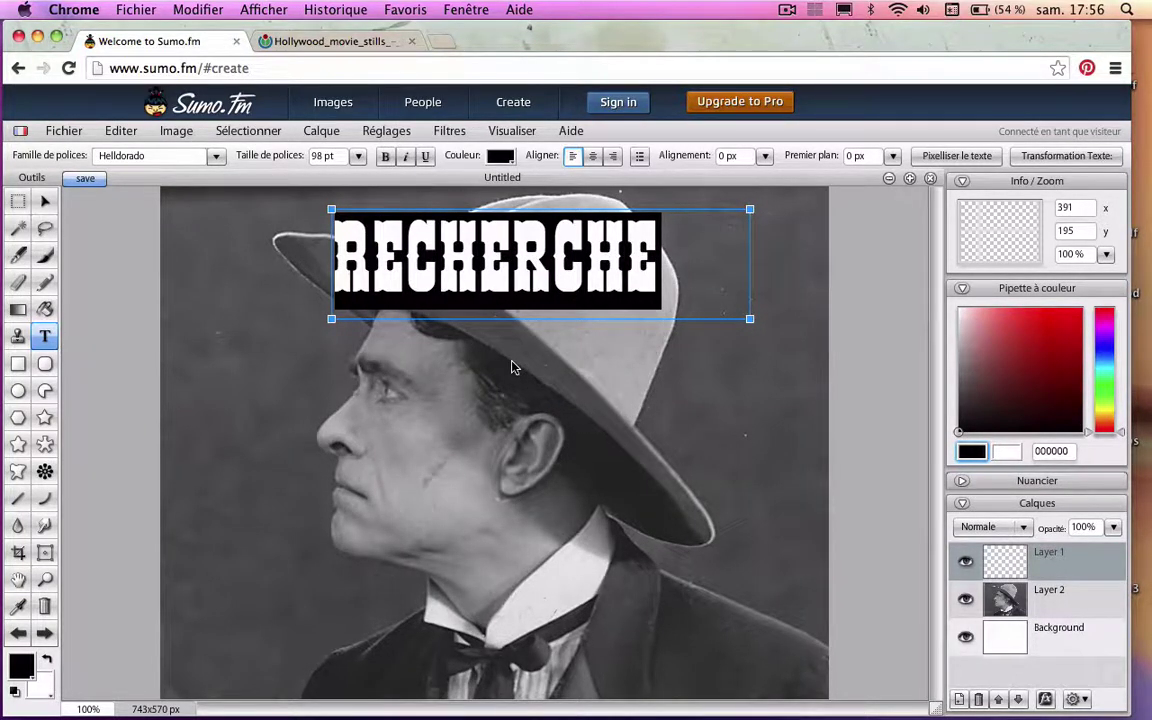
left_click(45, 204)
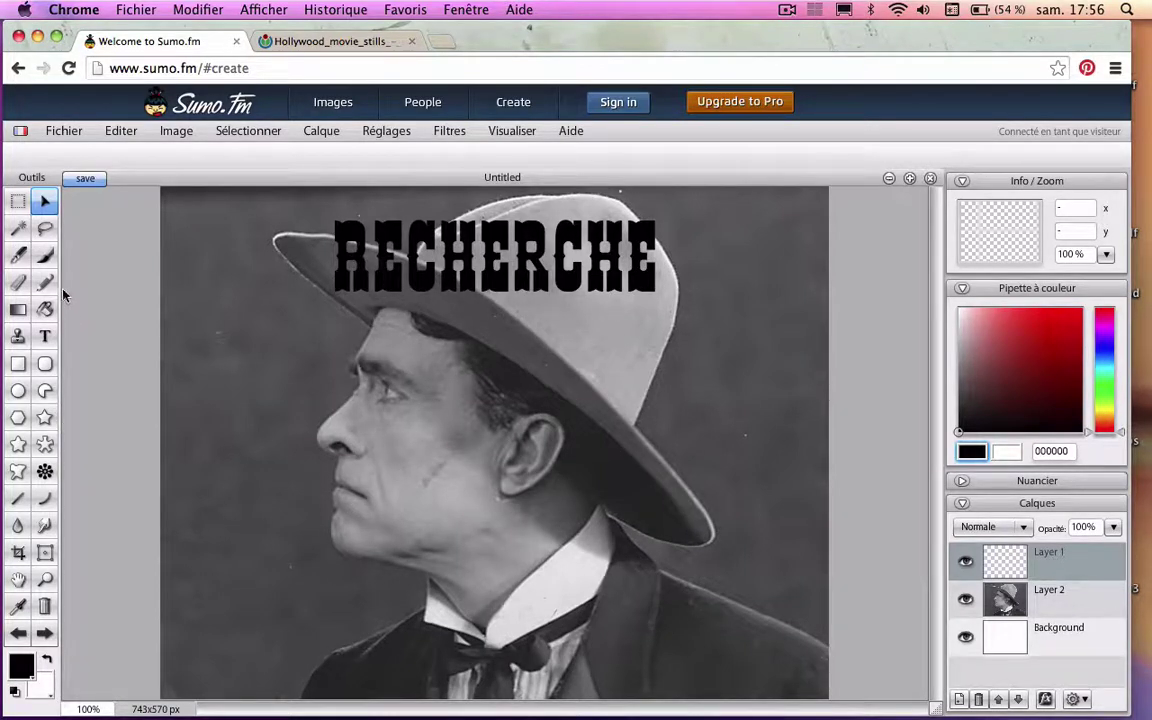
Step: Paint a black acute accent above the final E with a 34 px Thin Ellipse brush
left_click(46, 257)
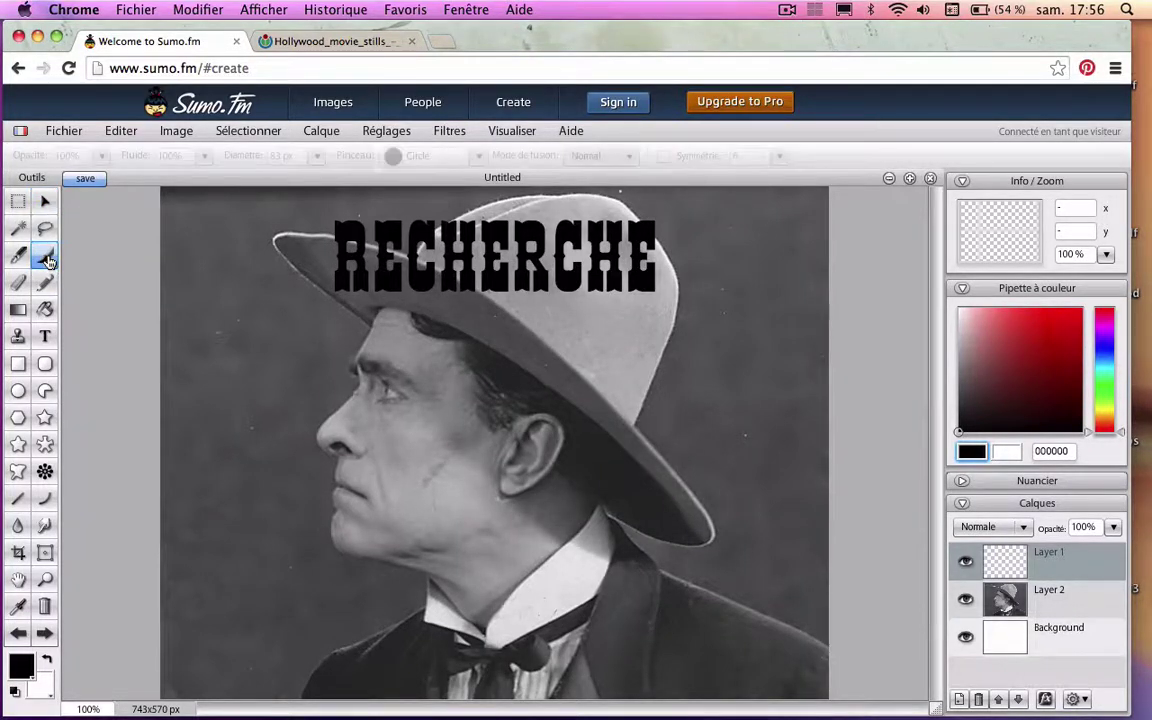
left_click(480, 157)
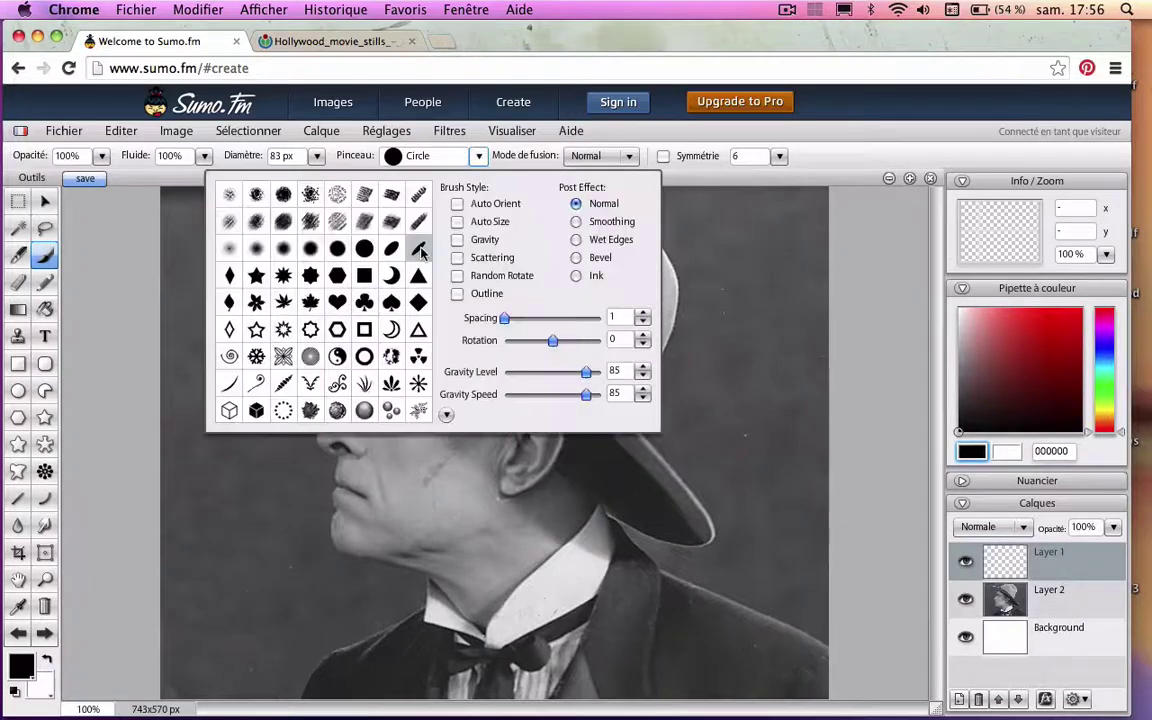
left_click(418, 248)
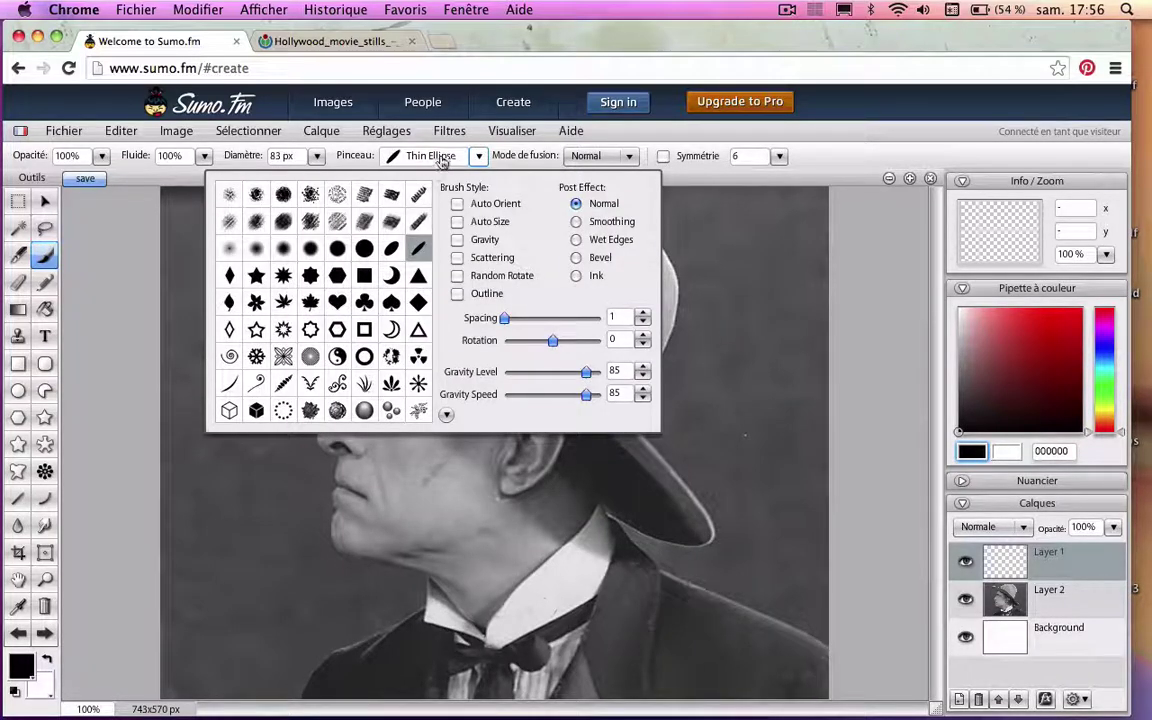
left_click(400, 150)
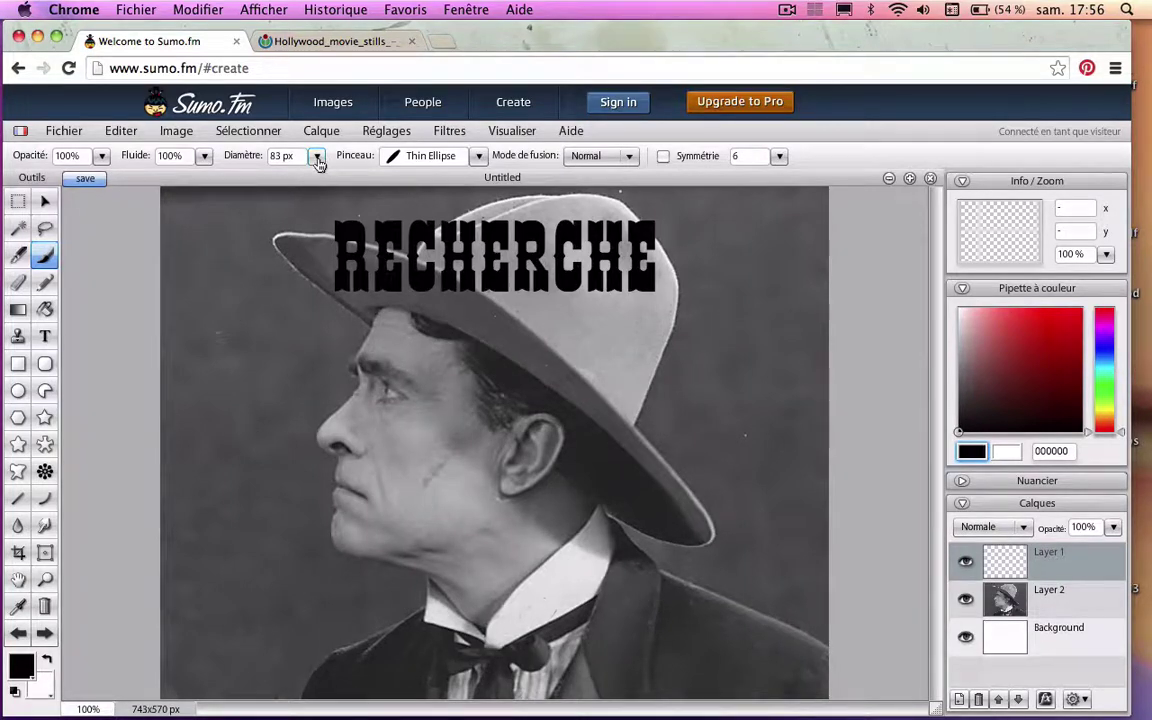
left_click(316, 158)
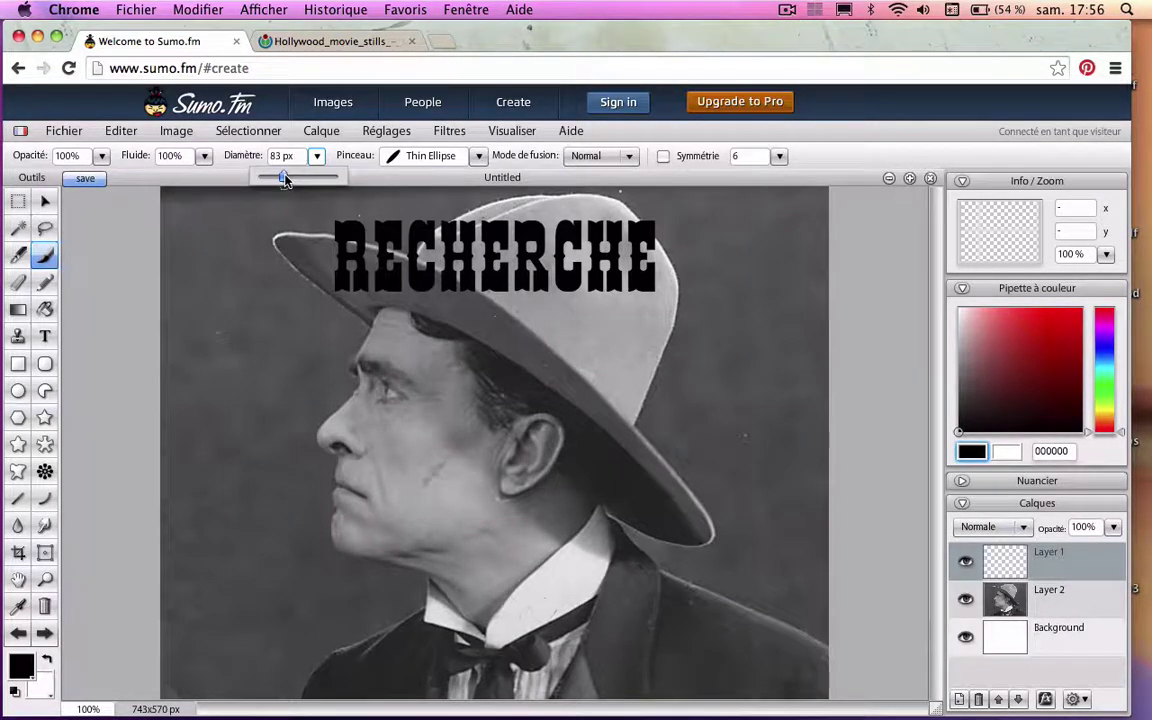
left_click_drag(276, 181, 274, 182)
left_click_drag(270, 181, 267, 183)
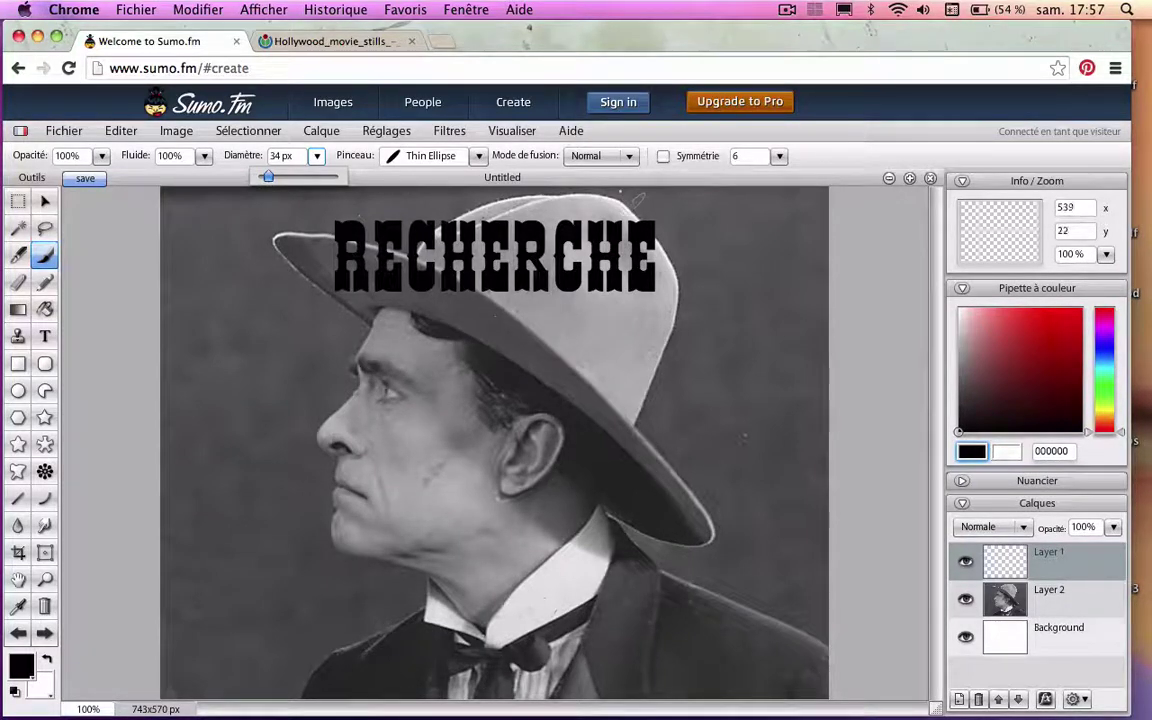
left_click_drag(645, 202, 648, 205)
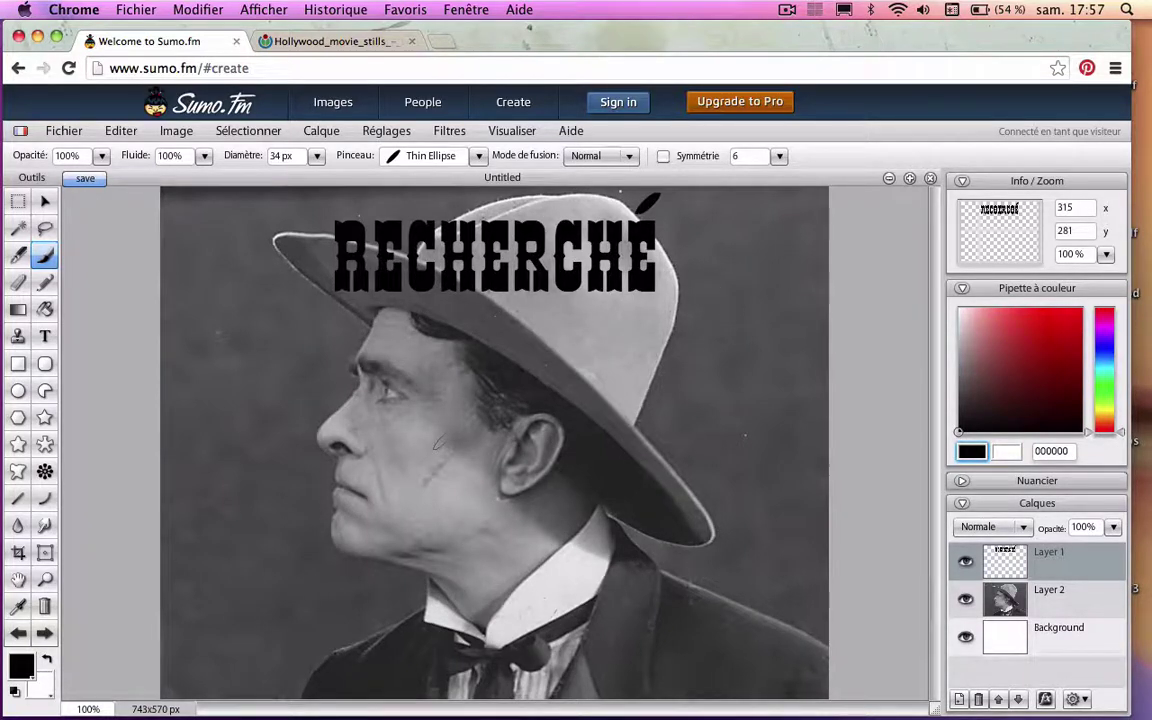
Step: Trim the upper tip of the accent above the final E with the Eraser, using the Chalk 2 brush shape at 34 px
left_click(20, 283)
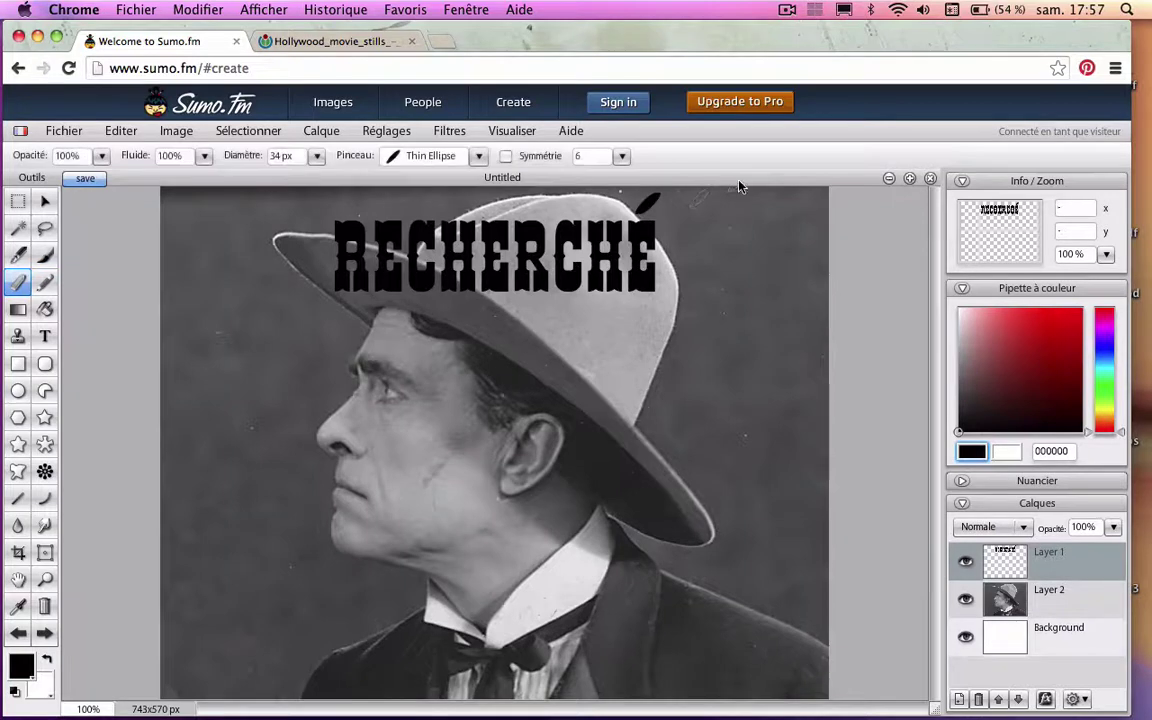
left_click(479, 157)
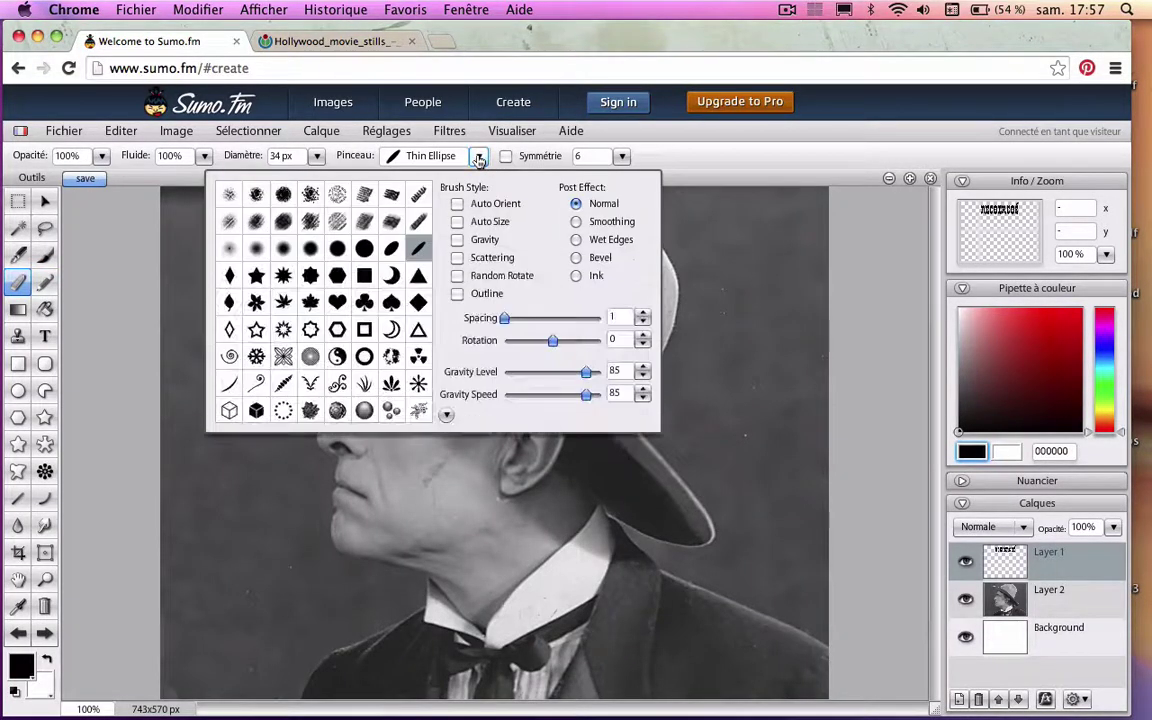
left_click(392, 196)
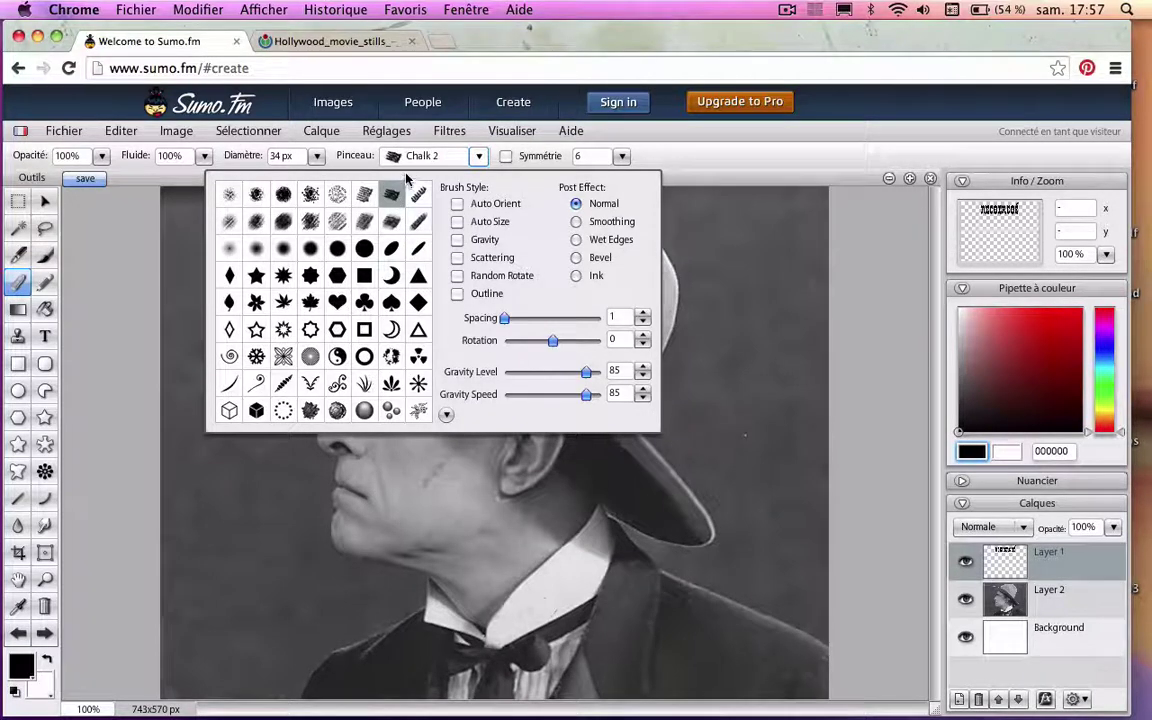
left_click(416, 159)
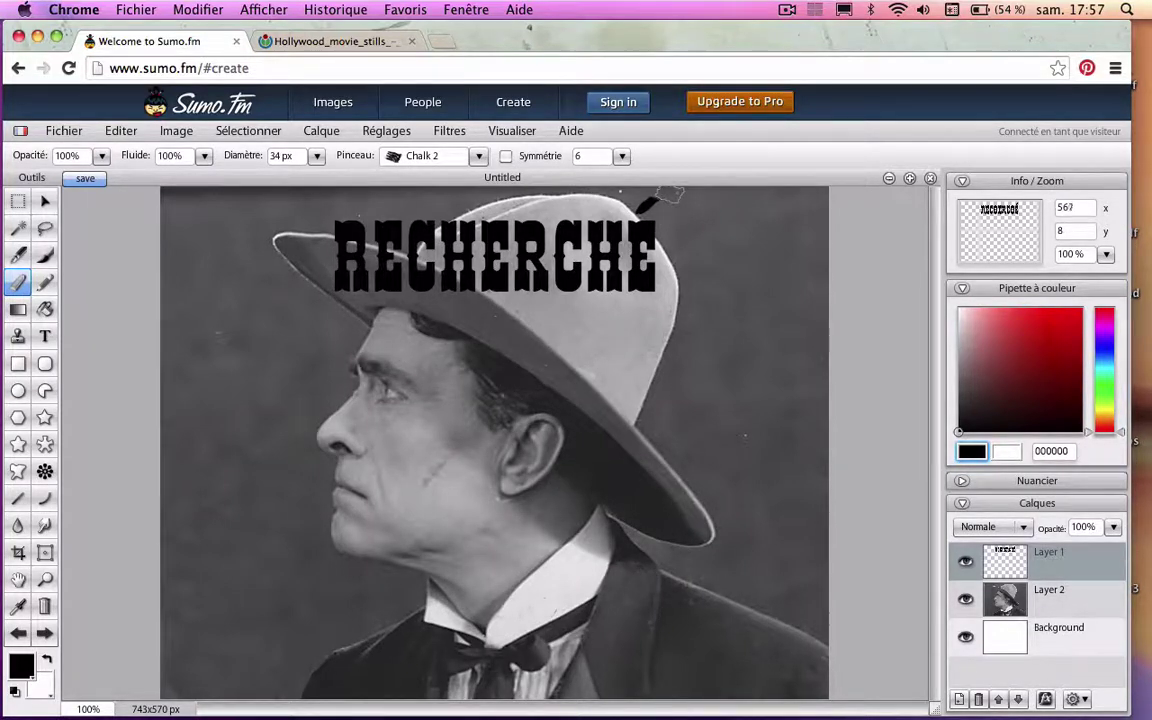
left_click(669, 194)
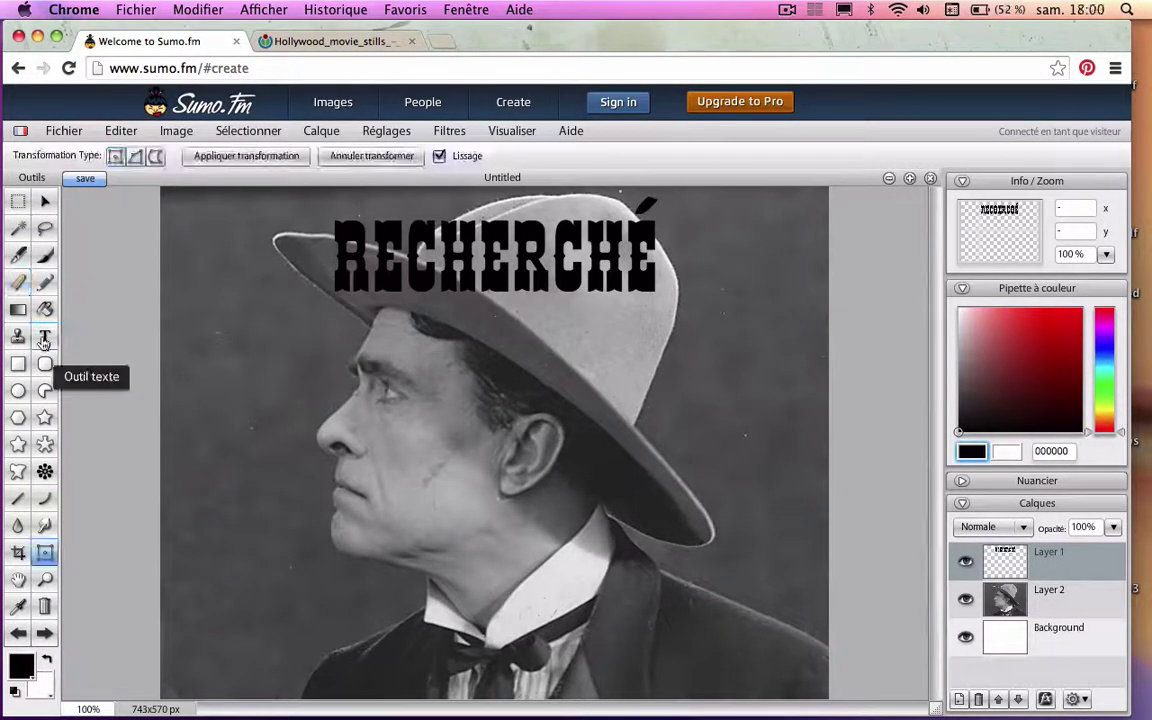
Step: Set the Text tool's colour to white for lettering in Helldorado at 80 pt
left_click(44, 340)
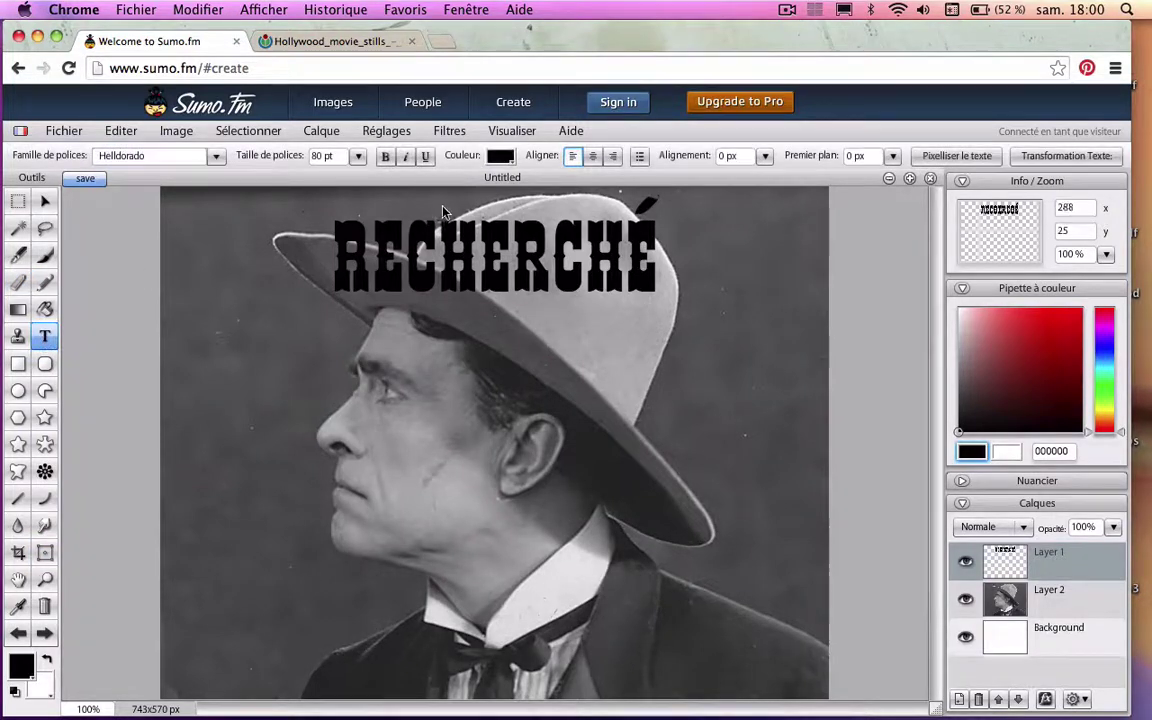
left_click(501, 160)
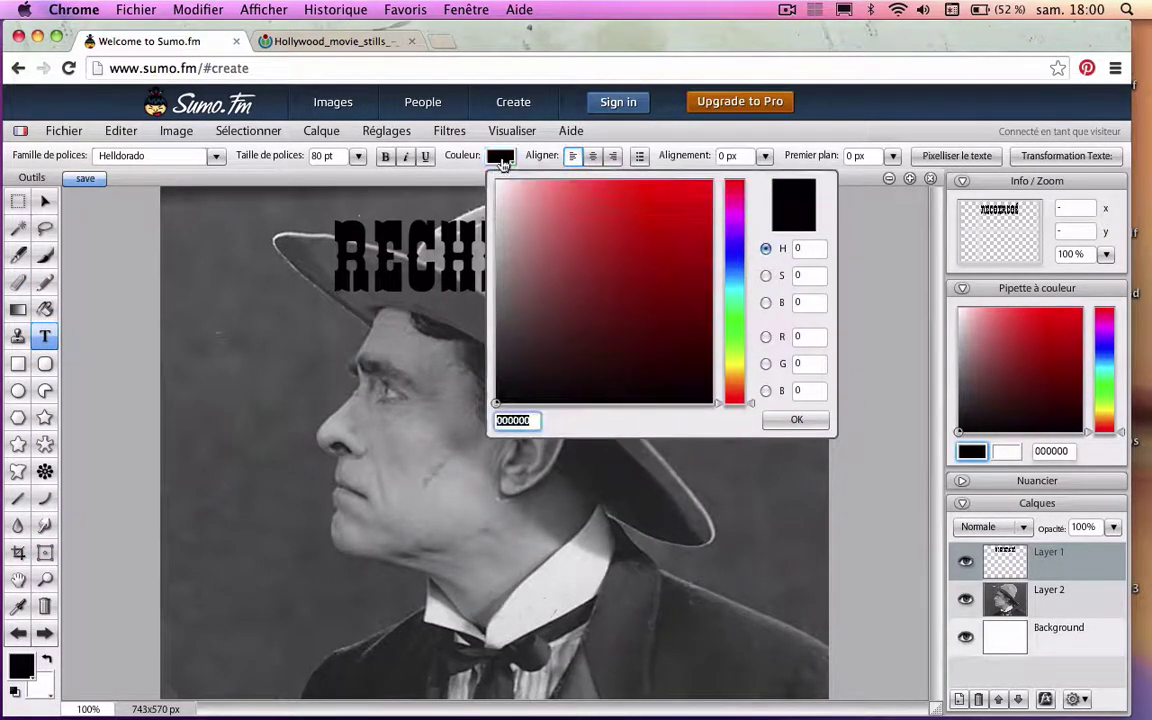
left_click(495, 184)
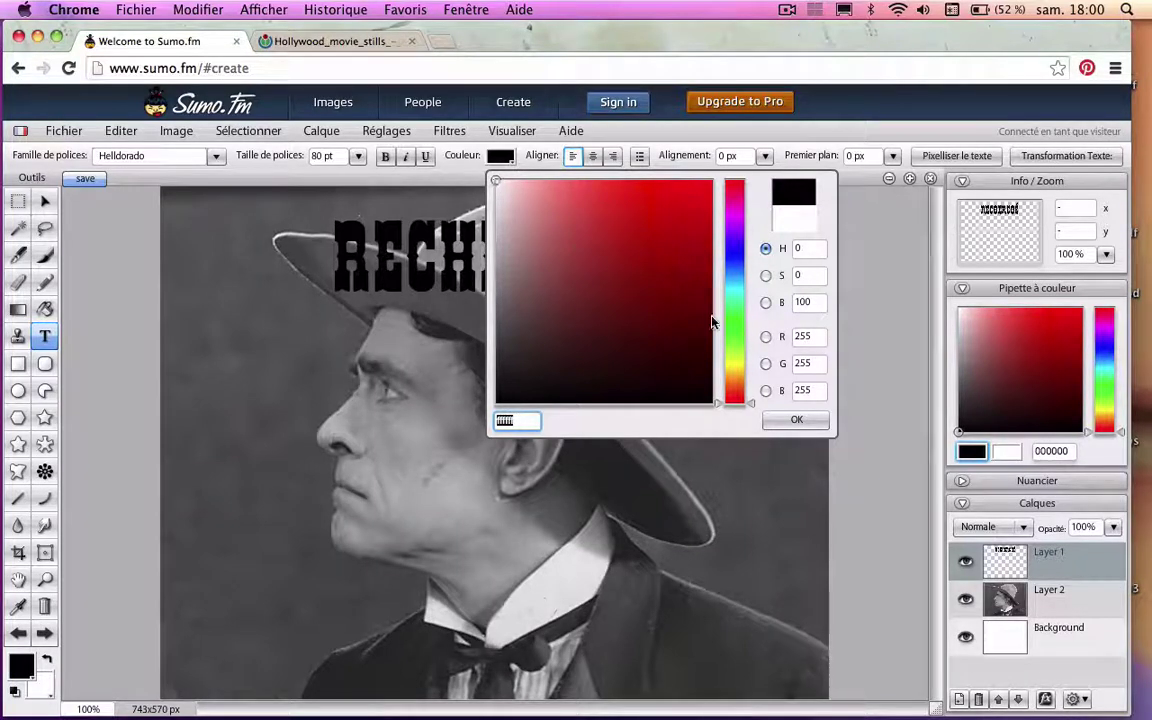
left_click(796, 421)
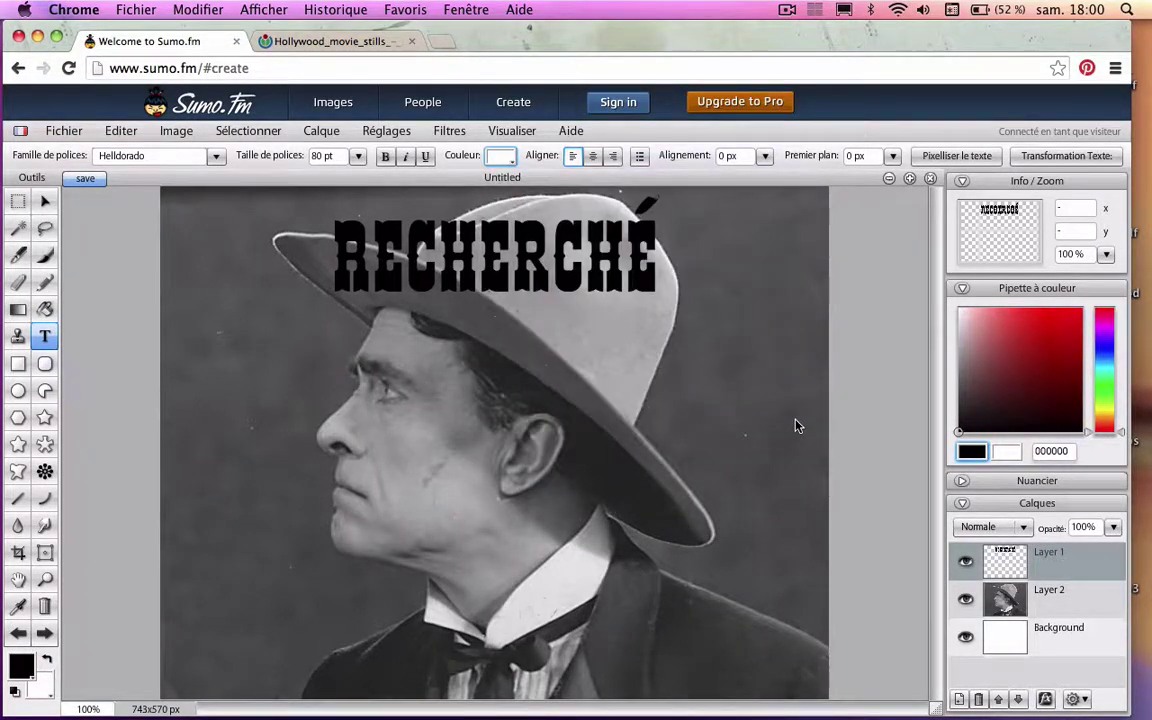
Step: Add the text "RECOMPENSE DE 500$" and centre it across the man's collar and jacket at the photo's lower edge
left_click(308, 617)
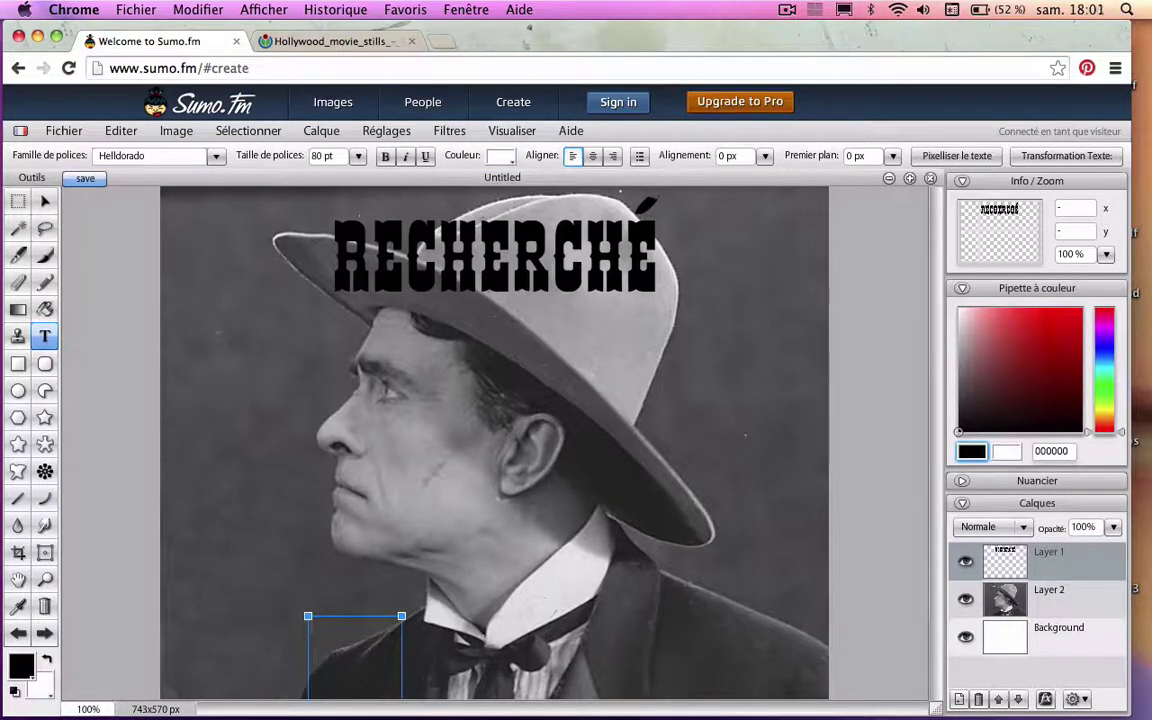
type("RÉ")
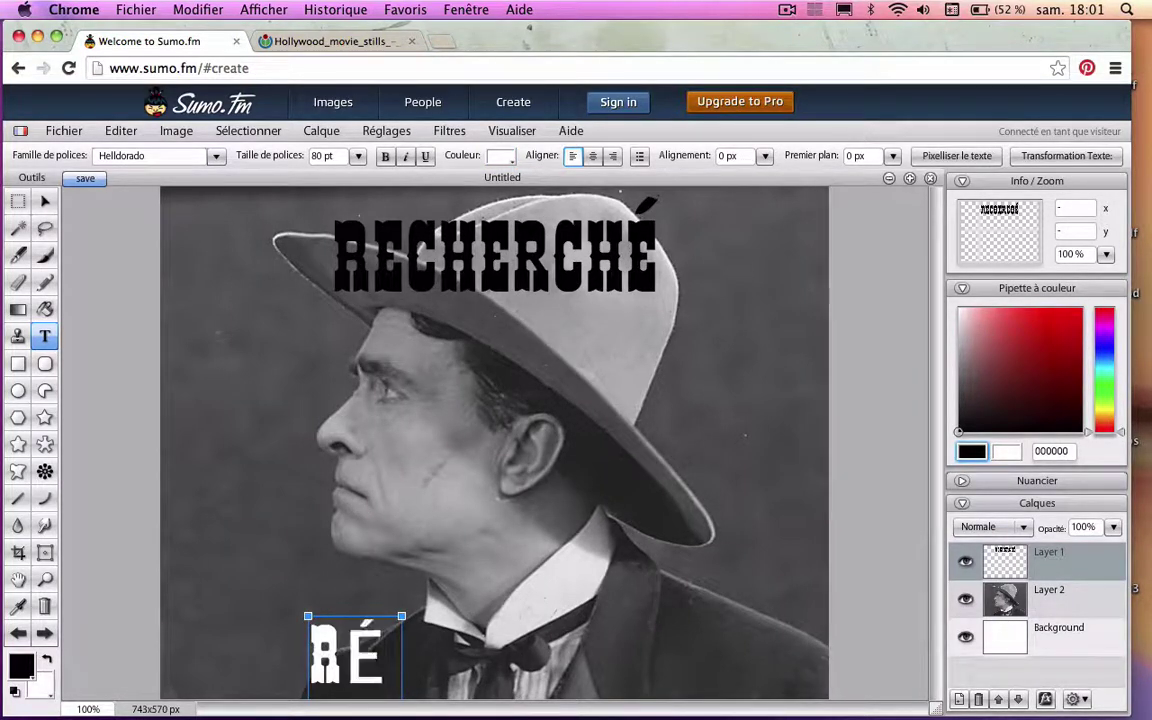
key("BackSpace")
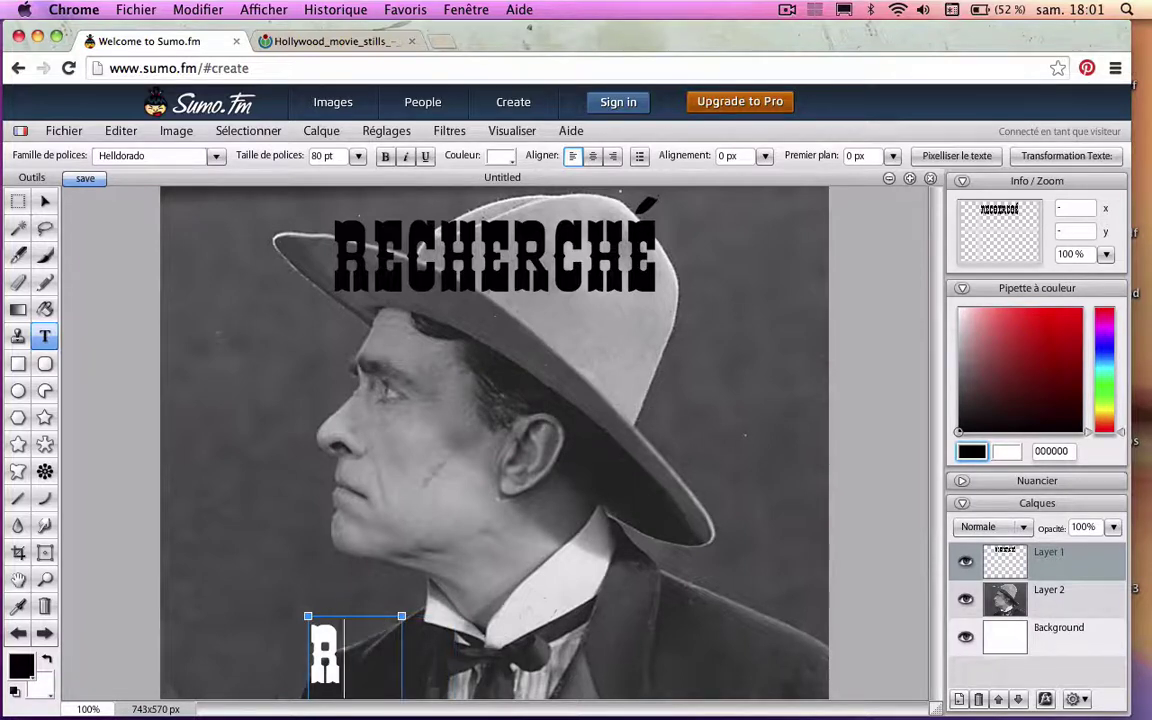
type("é")
key("BackSpace")
type("ECO")
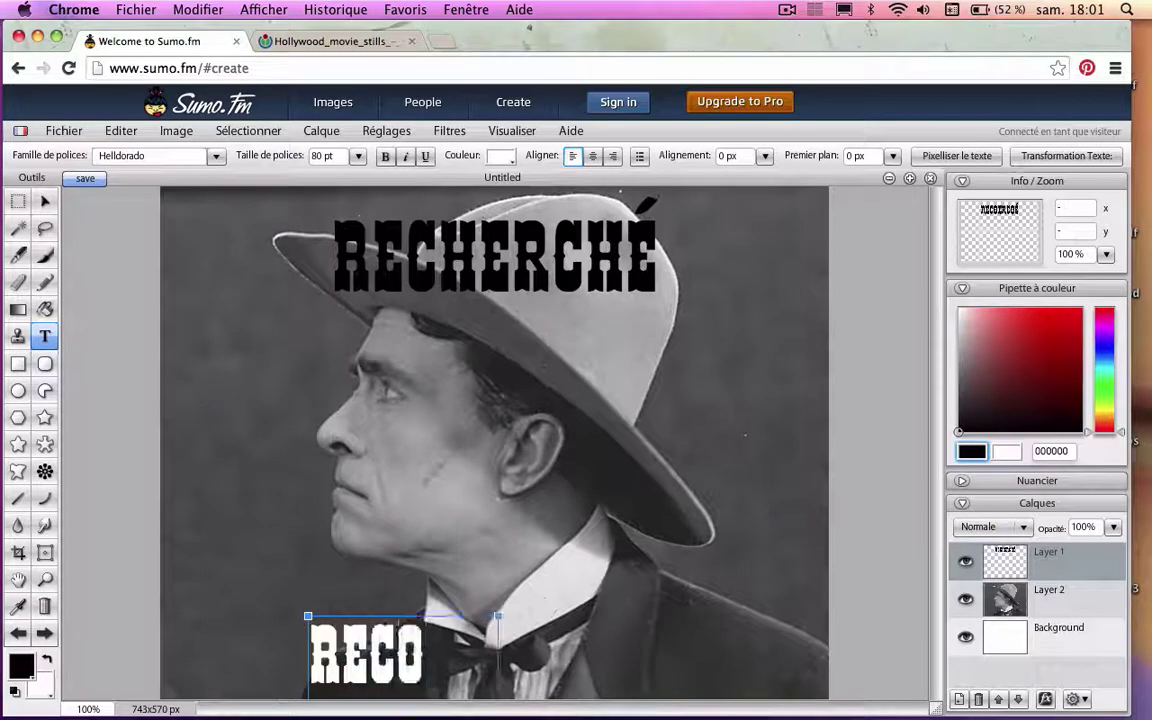
type("MPENSE")
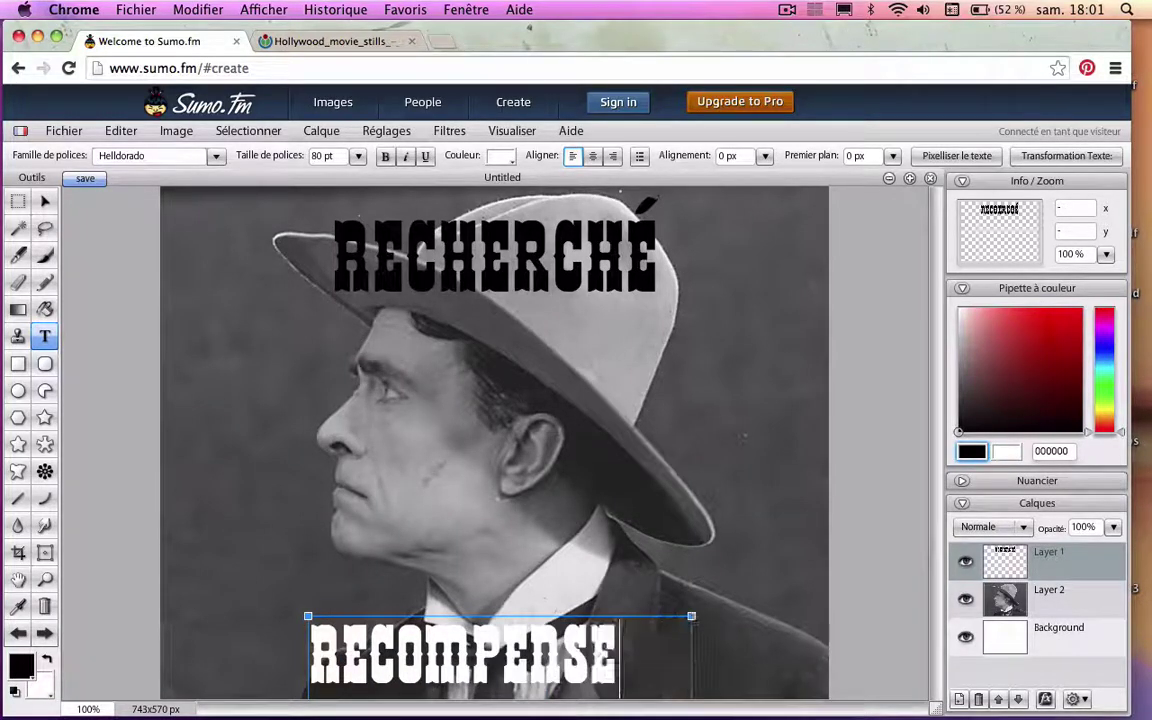
type(" D")
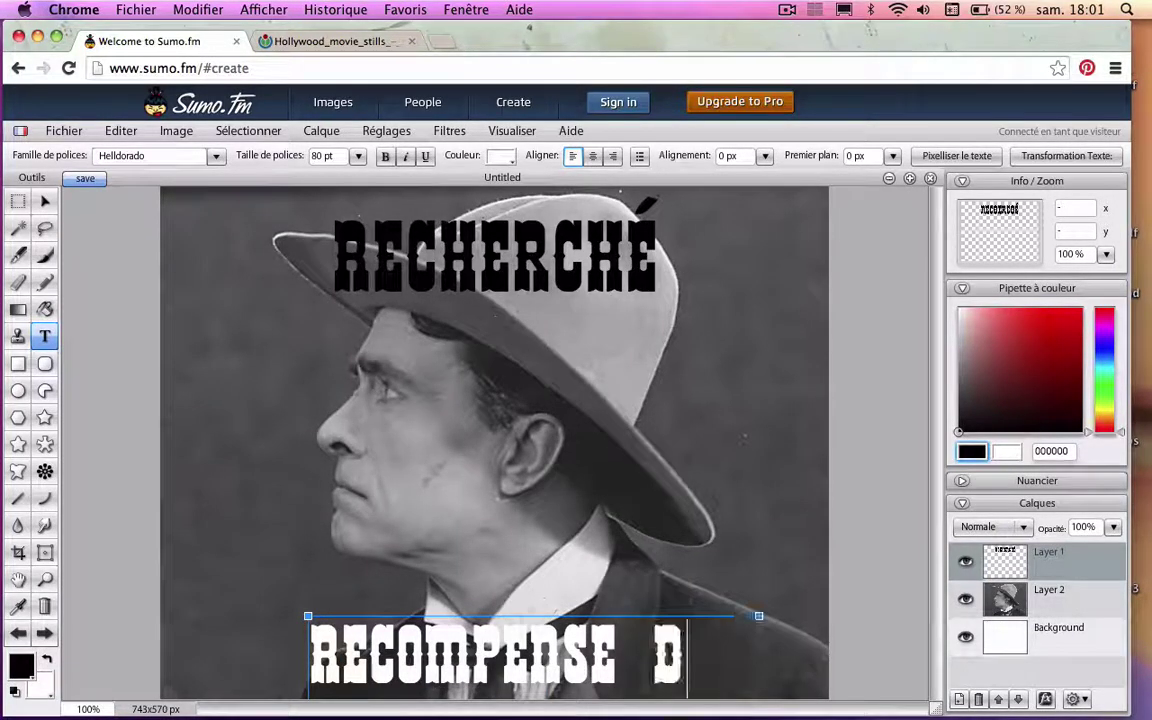
type("E 500")
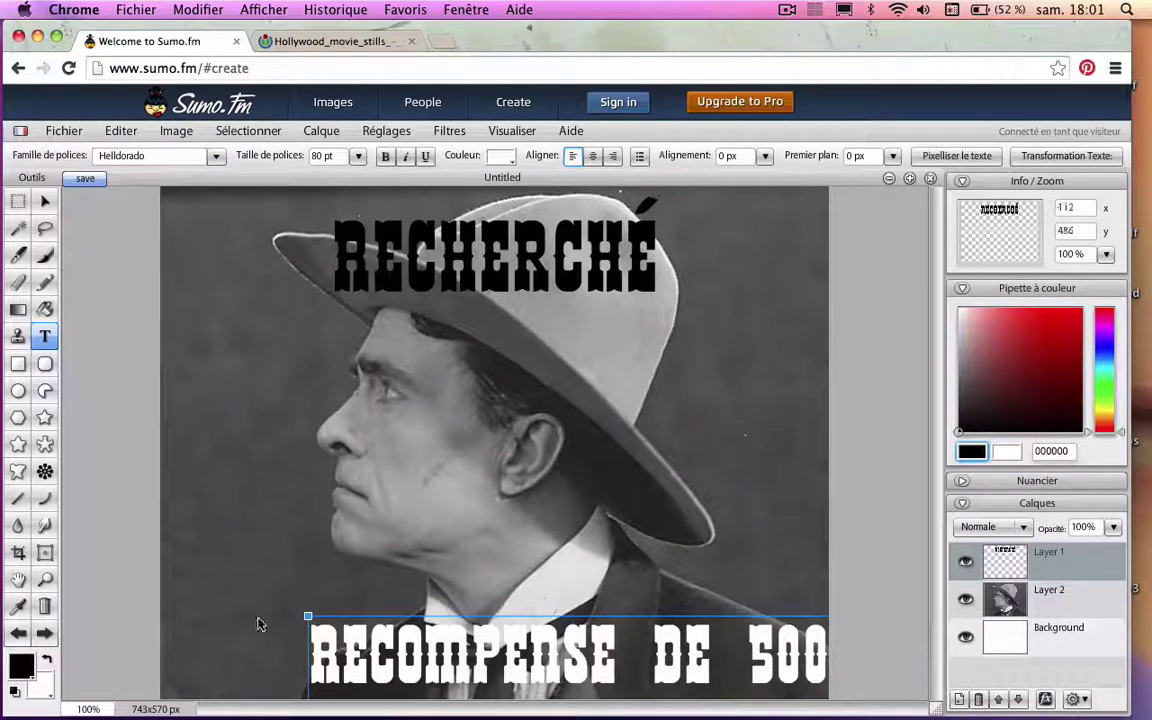
left_click(333, 587)
left_click_drag(333, 587, 275, 591)
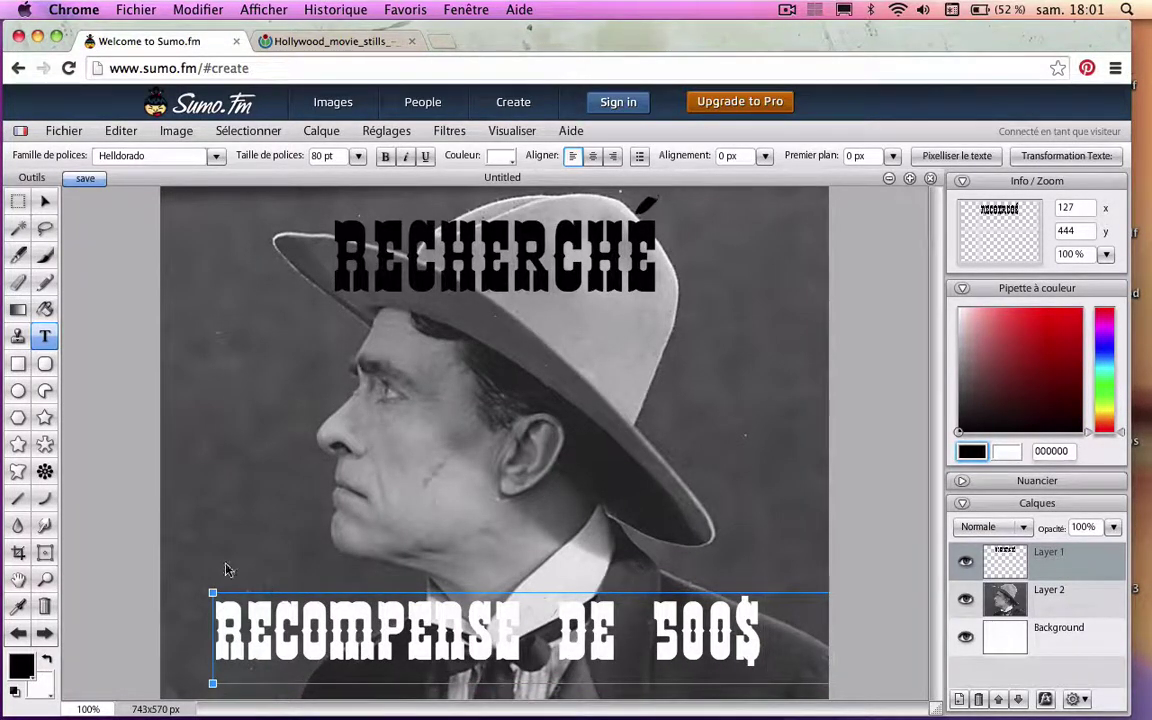
Step: Create a new layer, place it between Layer 1 and the photo layer, and make it active
left_click(46, 203)
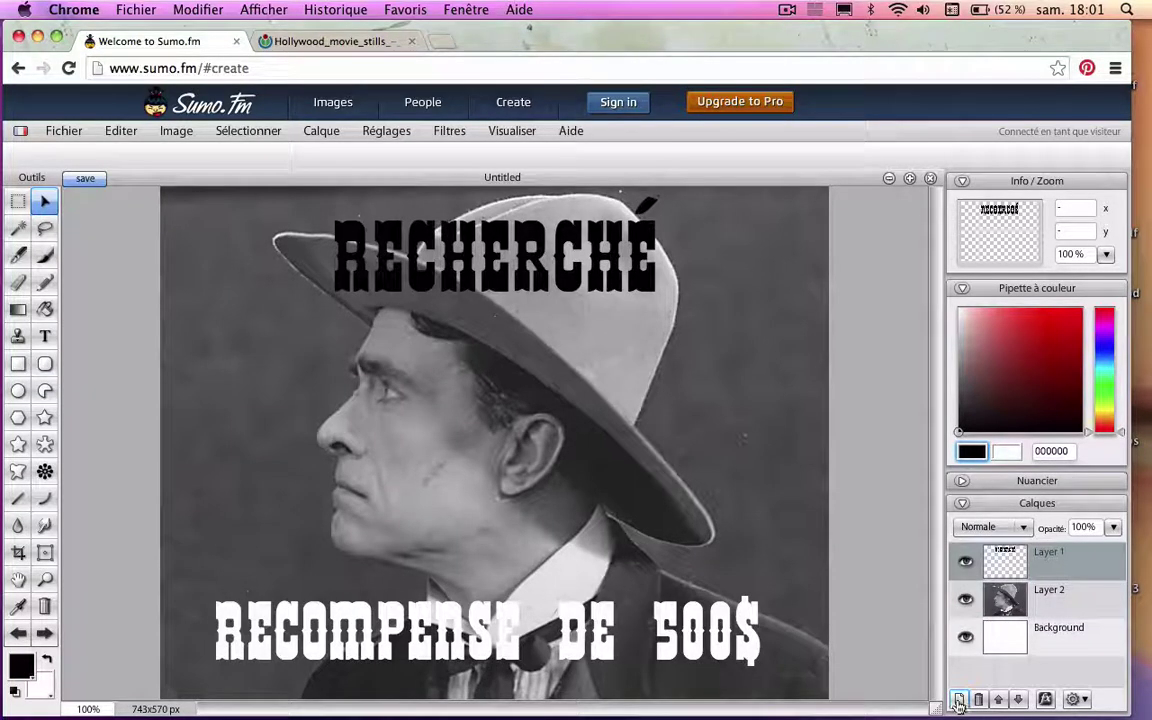
key("ctrl+shift+n")
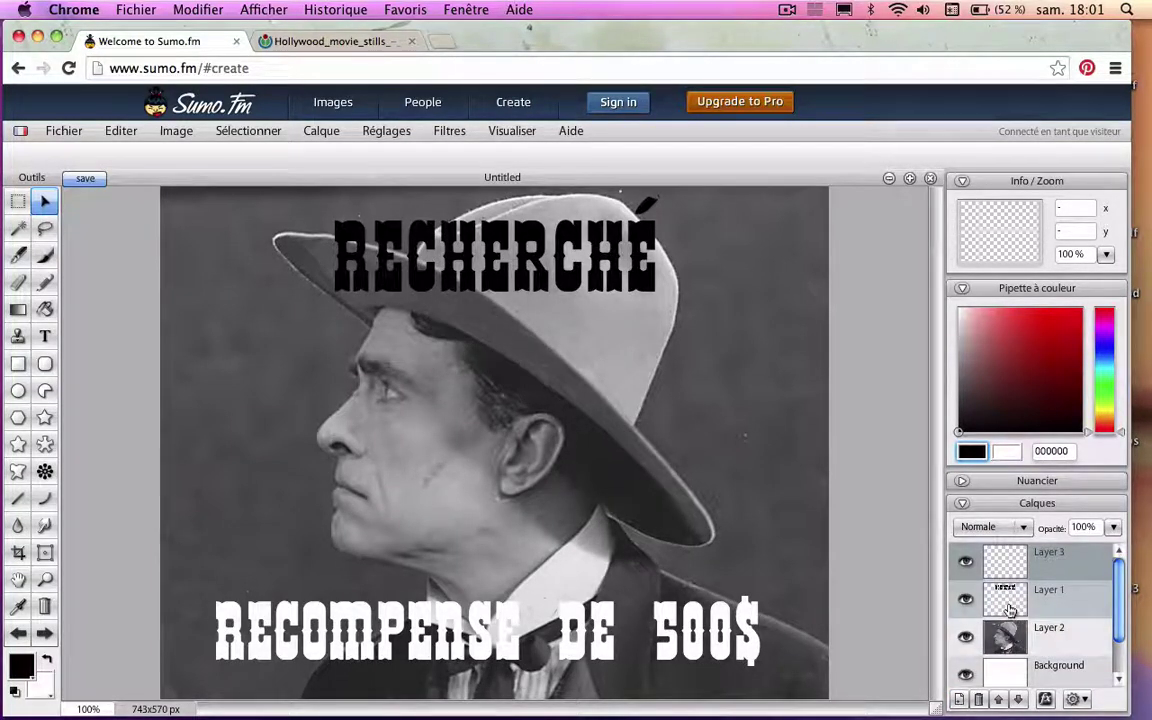
left_click_drag(1010, 609, 1010, 567)
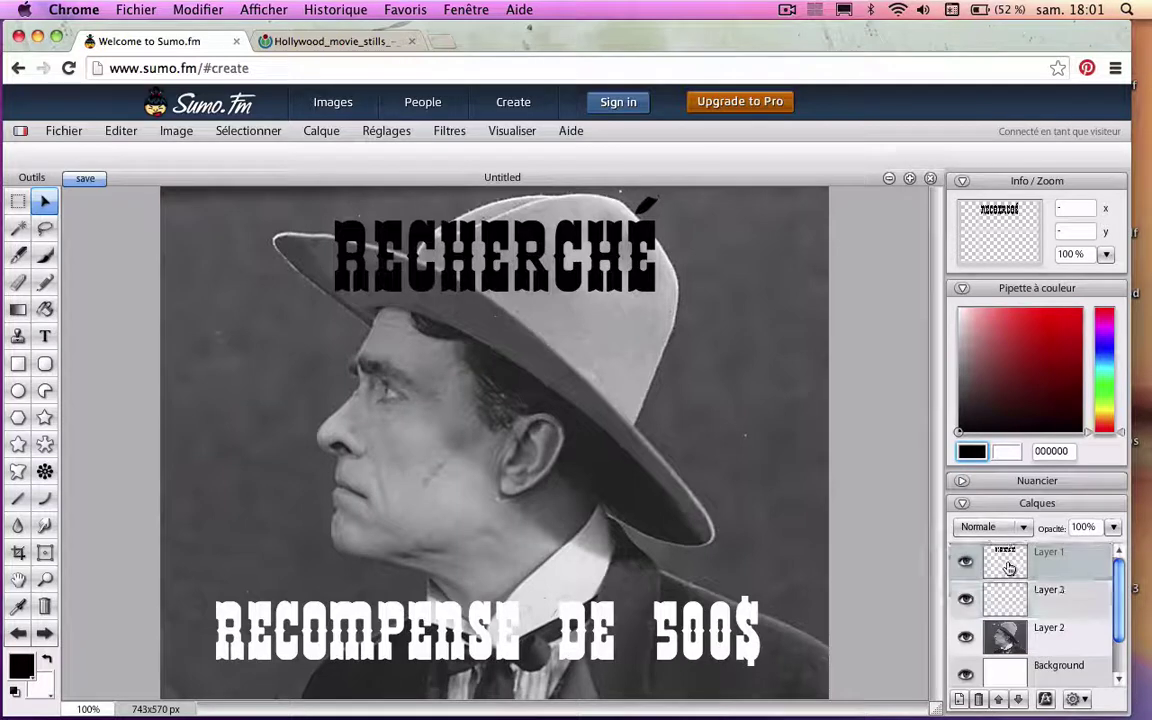
left_click(1005, 598)
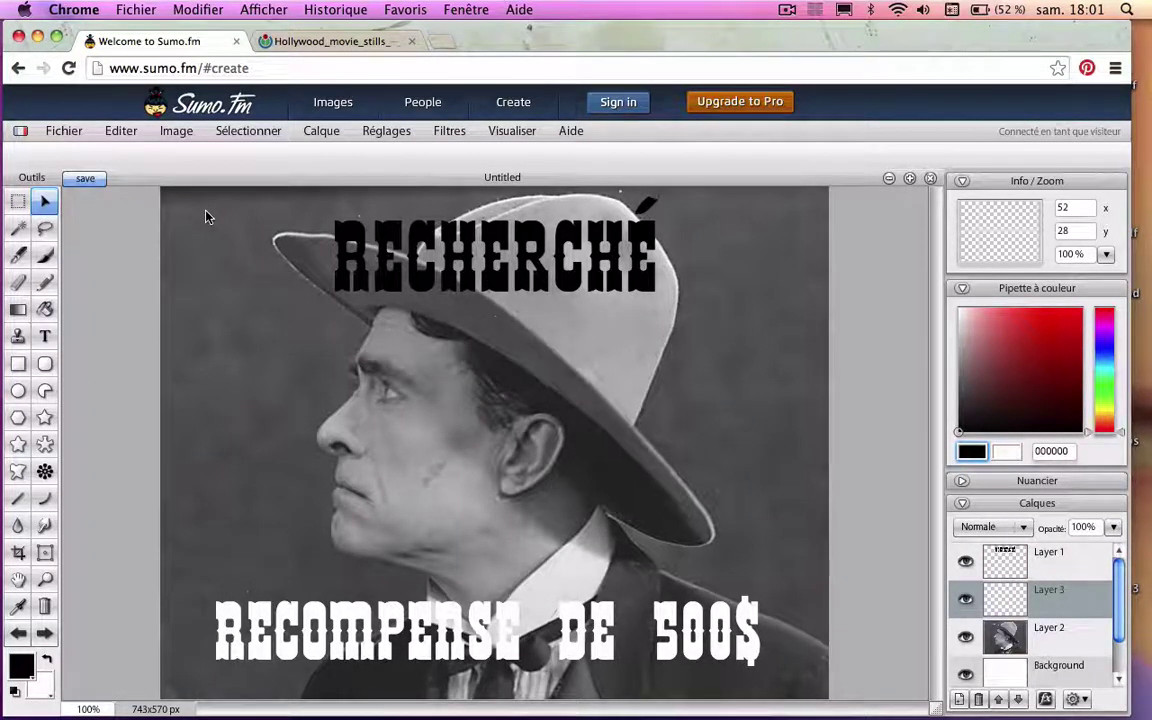
Step: Make a rectangular selection that closely frames the "RECOMPENSE DE 500$" text
left_click(20, 203)
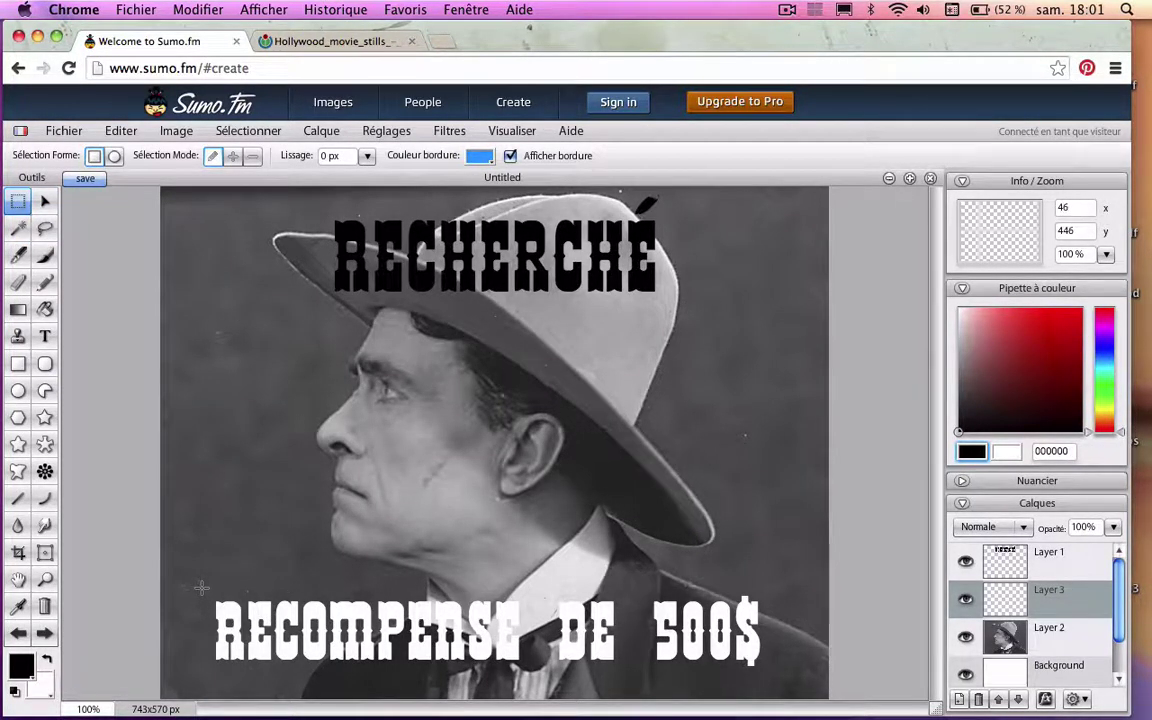
left_click_drag(201, 588, 778, 680)
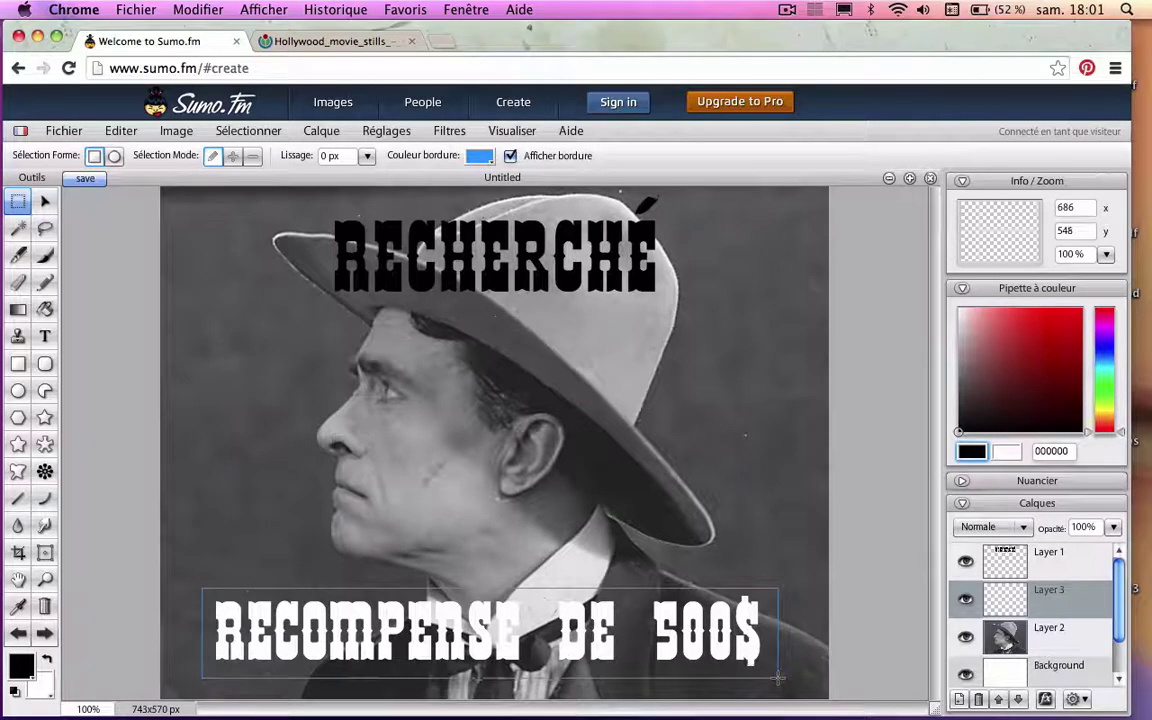
left_click_drag(776, 678, 773, 677)
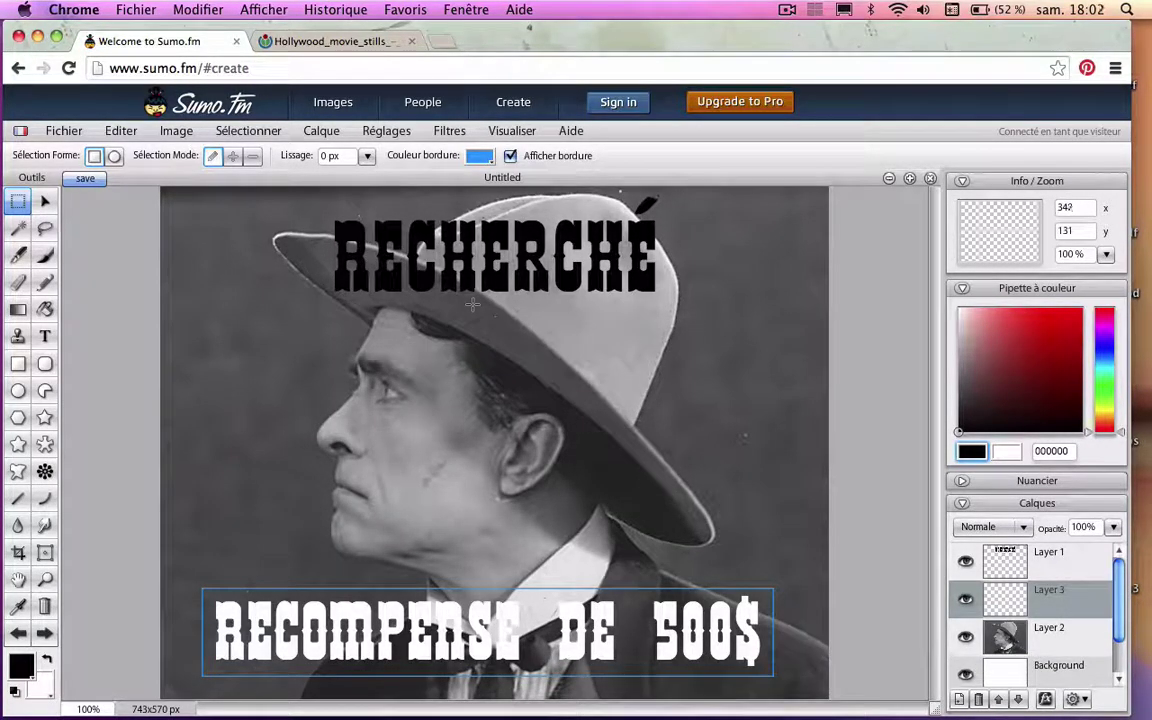
Step: Sample the dark grey 525252 from the photo's backdrop beside the man's chin as the fill colour
left_click(46, 311)
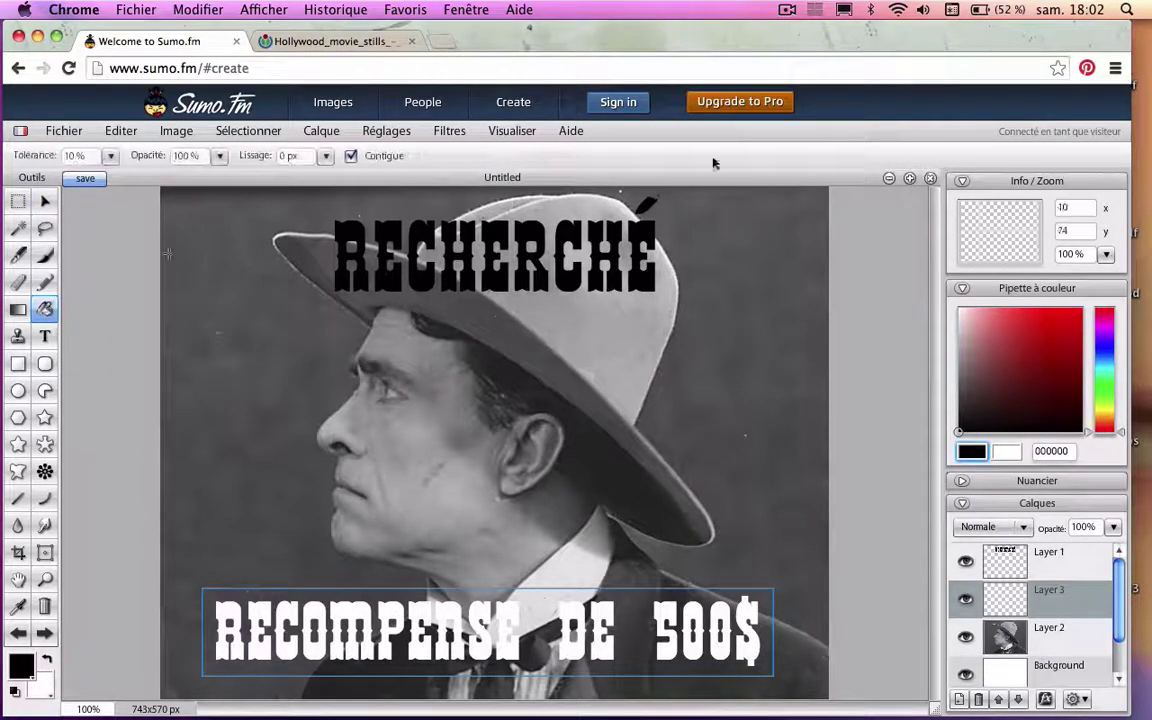
left_click(971, 391)
left_click(20, 634)
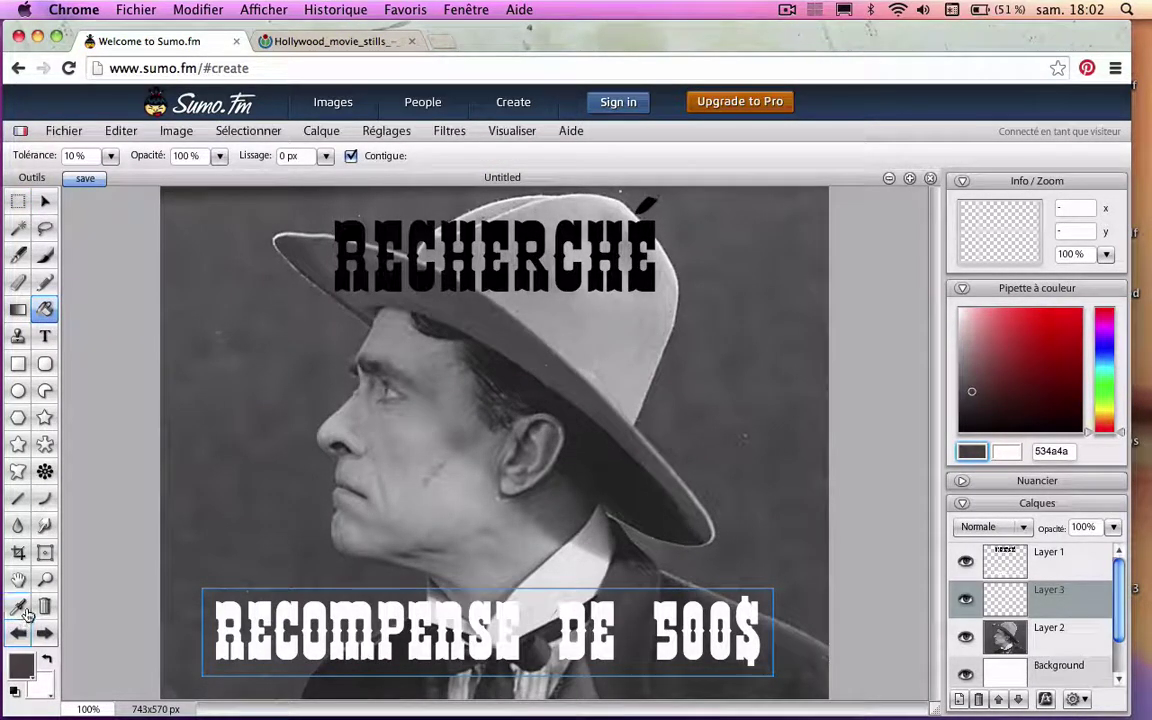
left_click(20, 609)
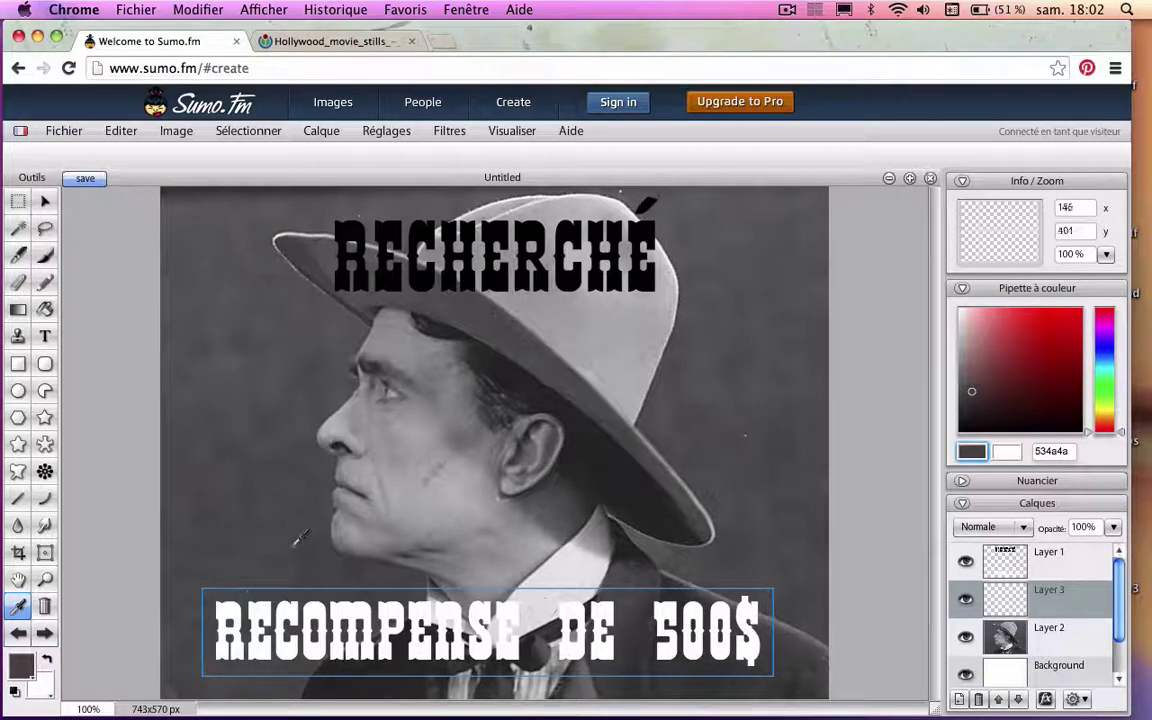
left_click(371, 664)
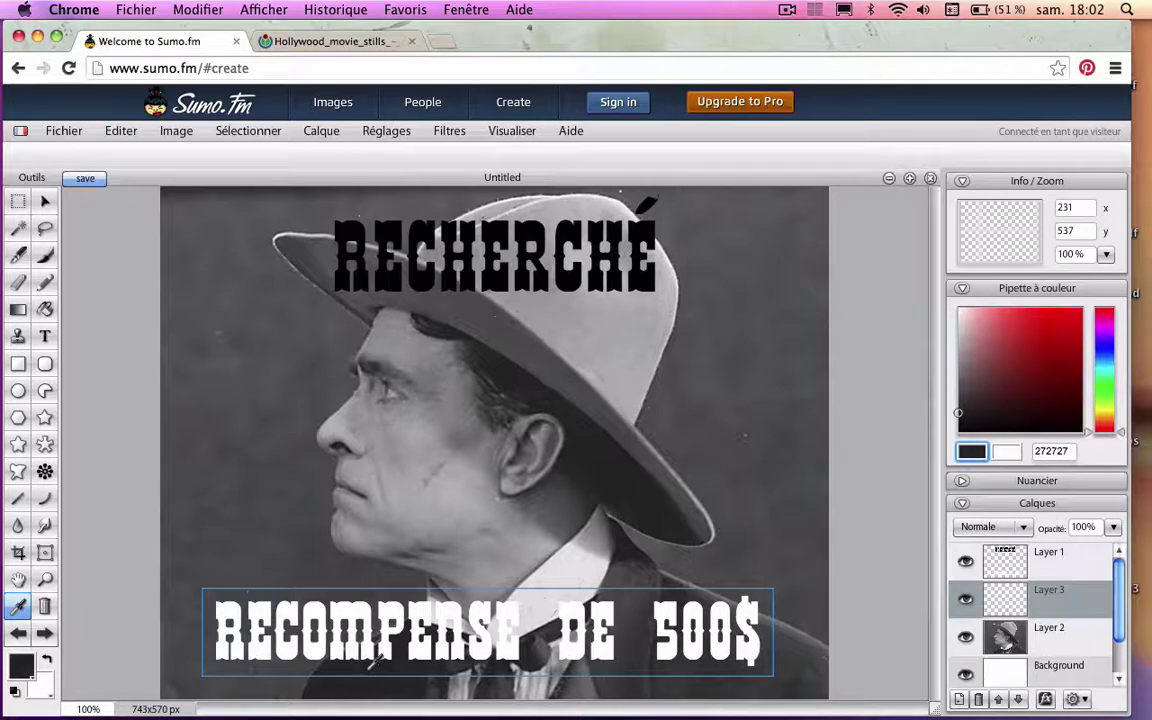
left_click(281, 536)
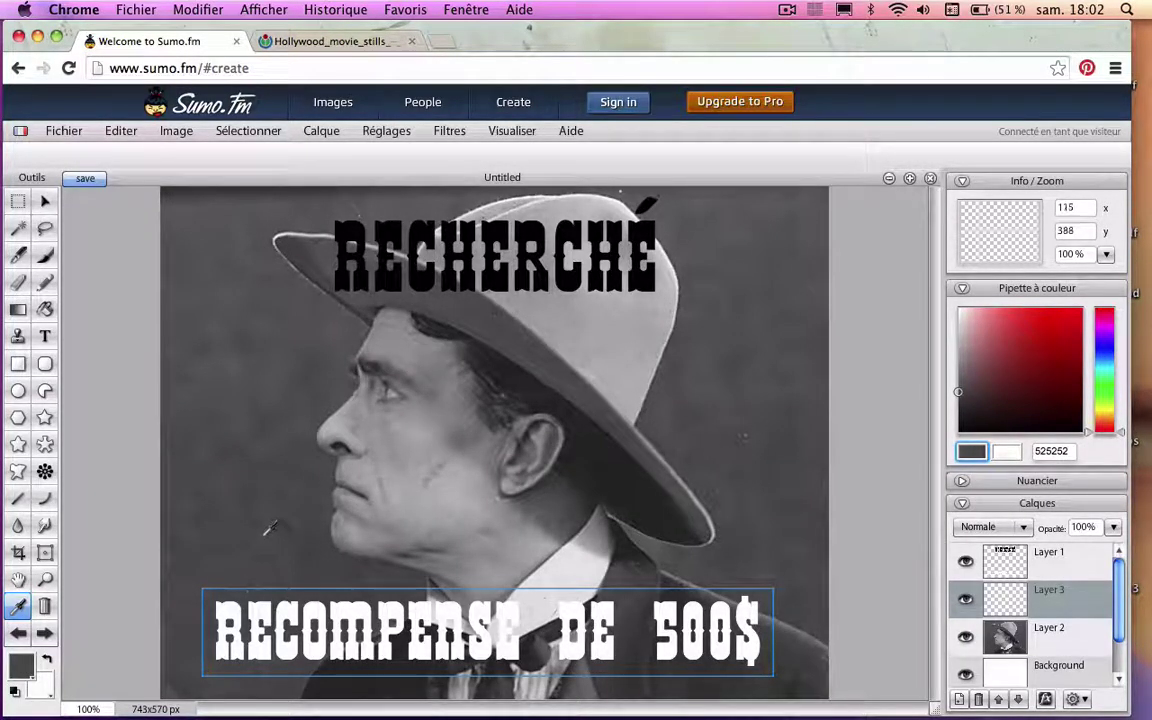
Step: Fill the selected rectangle behind the reward text on Layer 3 with the sampled grey and deselect it
left_click(45, 309)
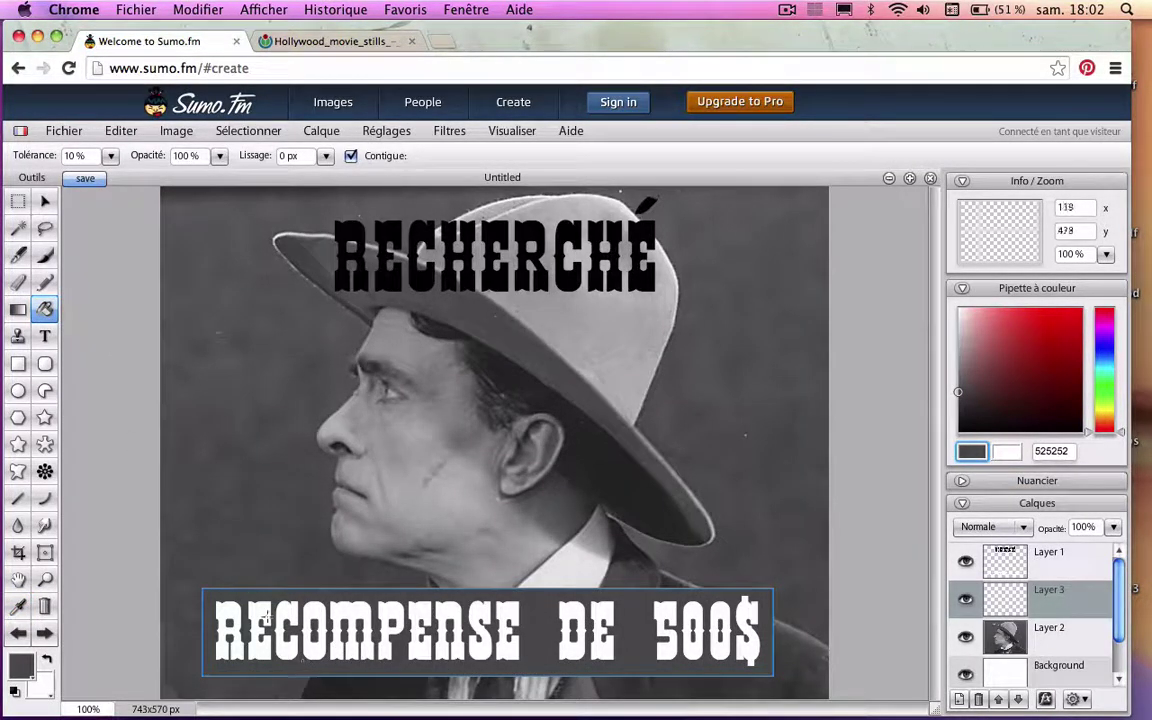
left_click(44, 203)
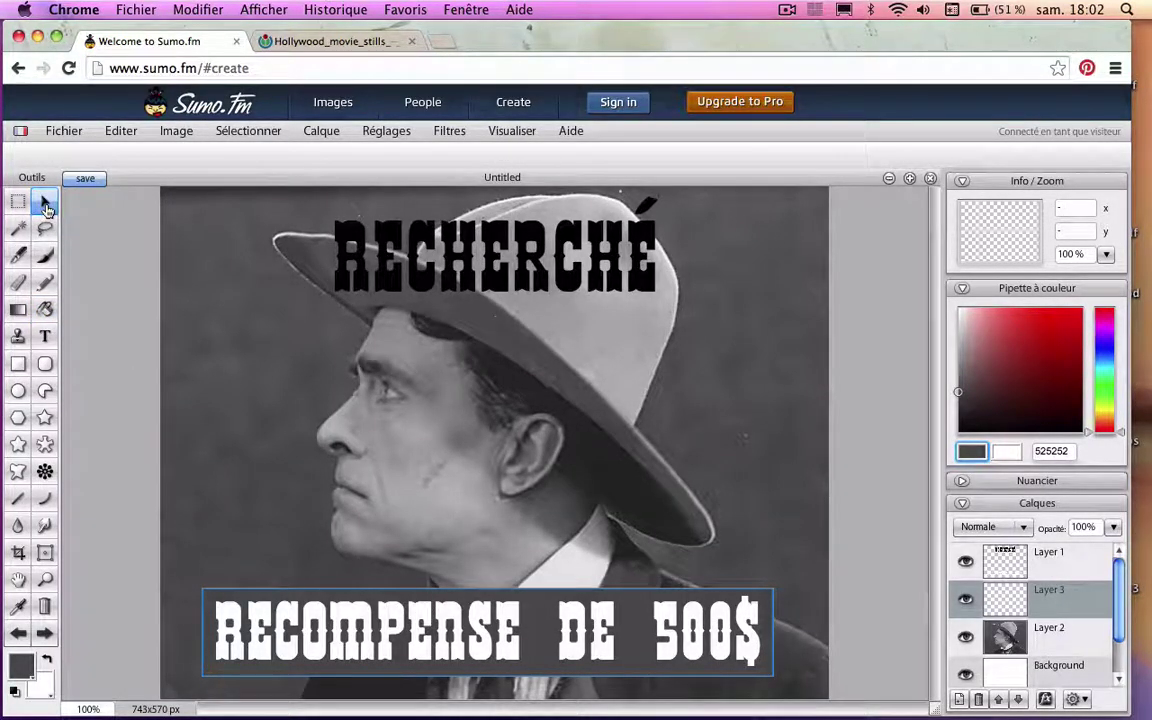
left_click(237, 136)
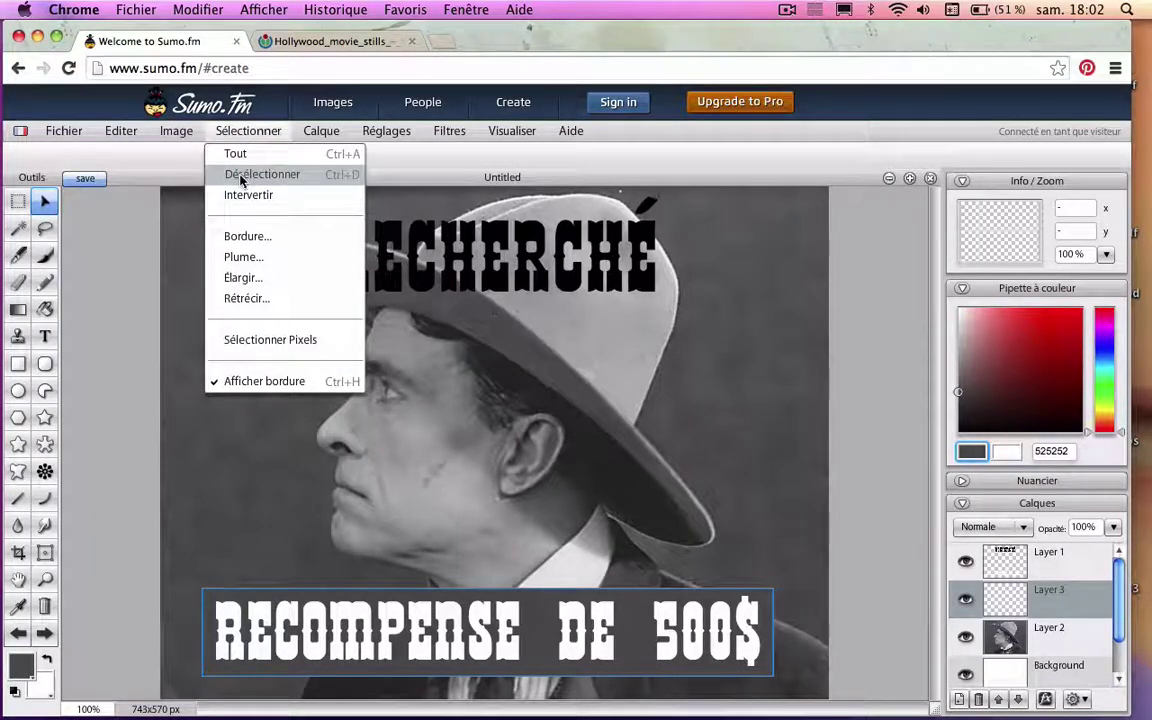
left_click(240, 176)
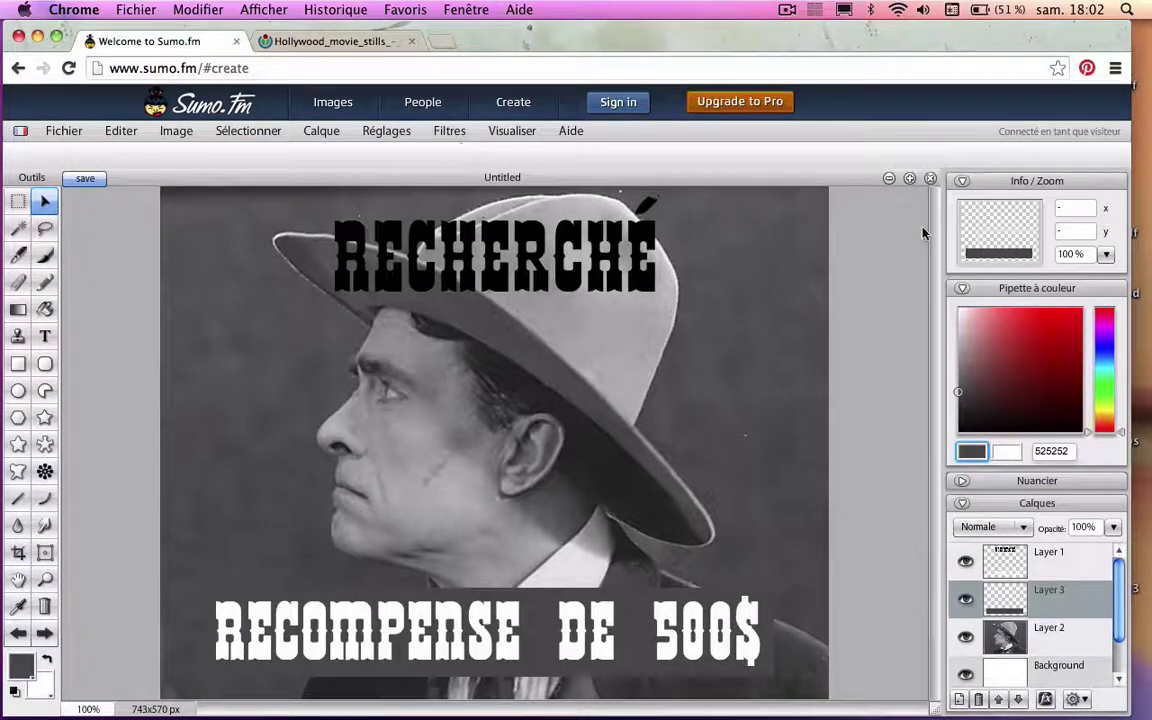
Step: Stamp a white accent above the first E of "RECOMPENSE" on a new layer, using the Ellipse brush at 34 px
left_click(958, 312)
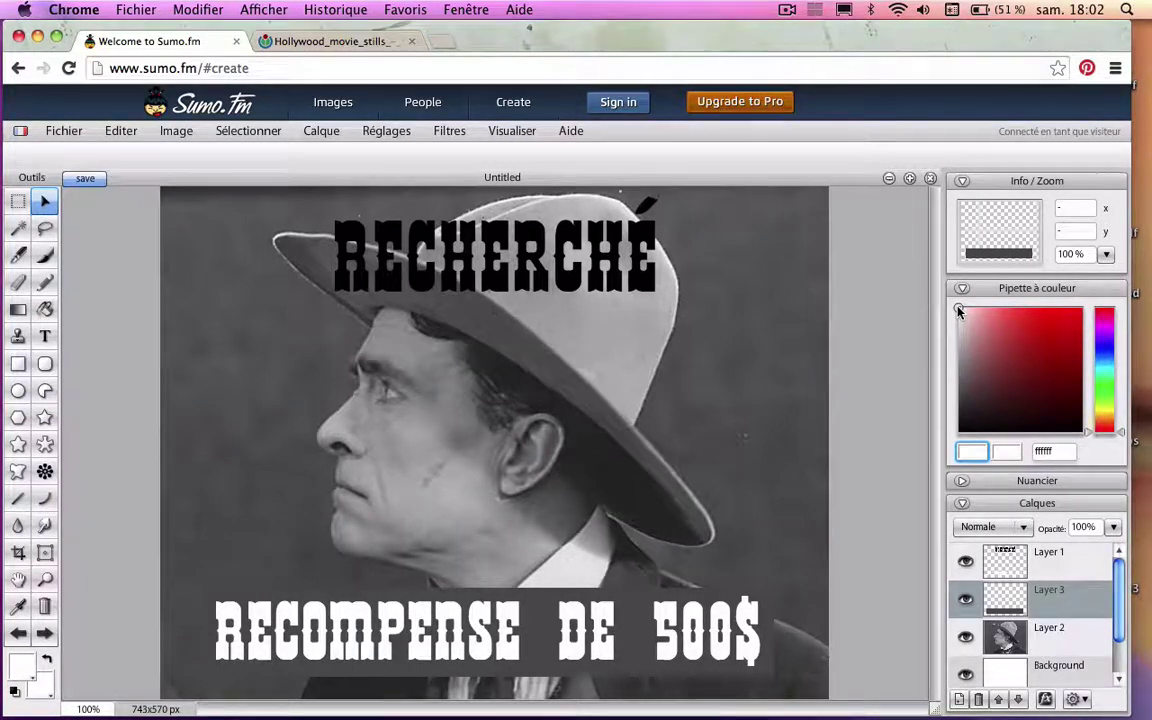
left_click(46, 257)
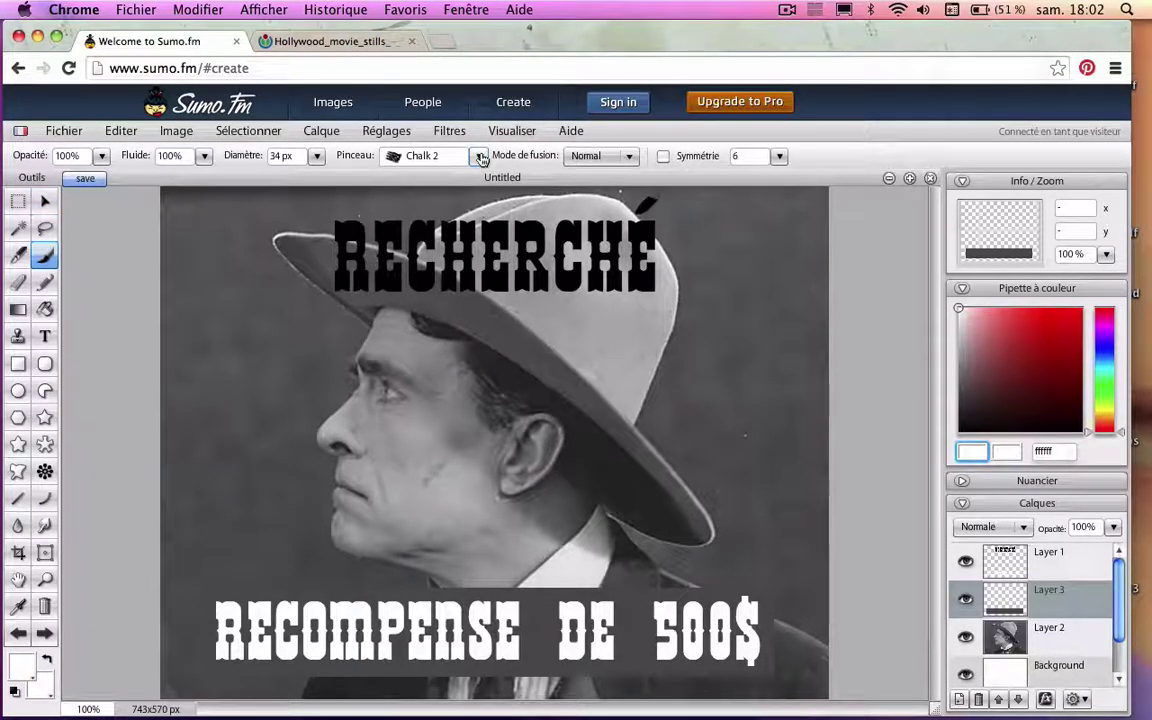
left_click(481, 157)
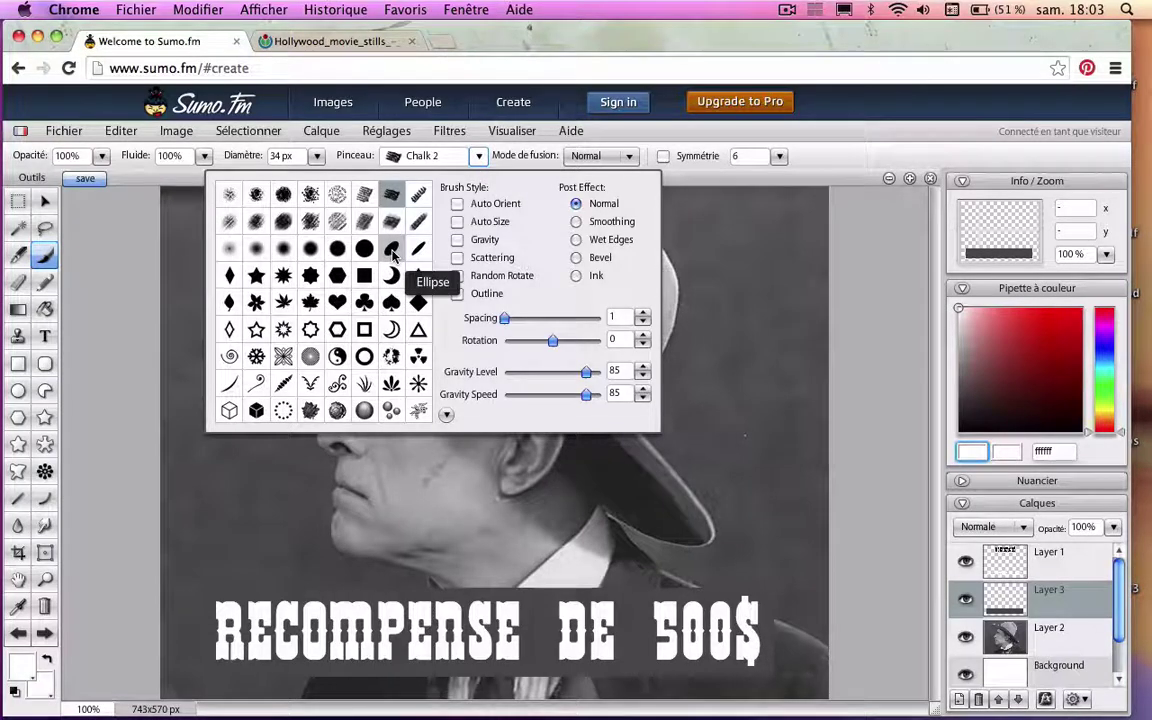
left_click(391, 248)
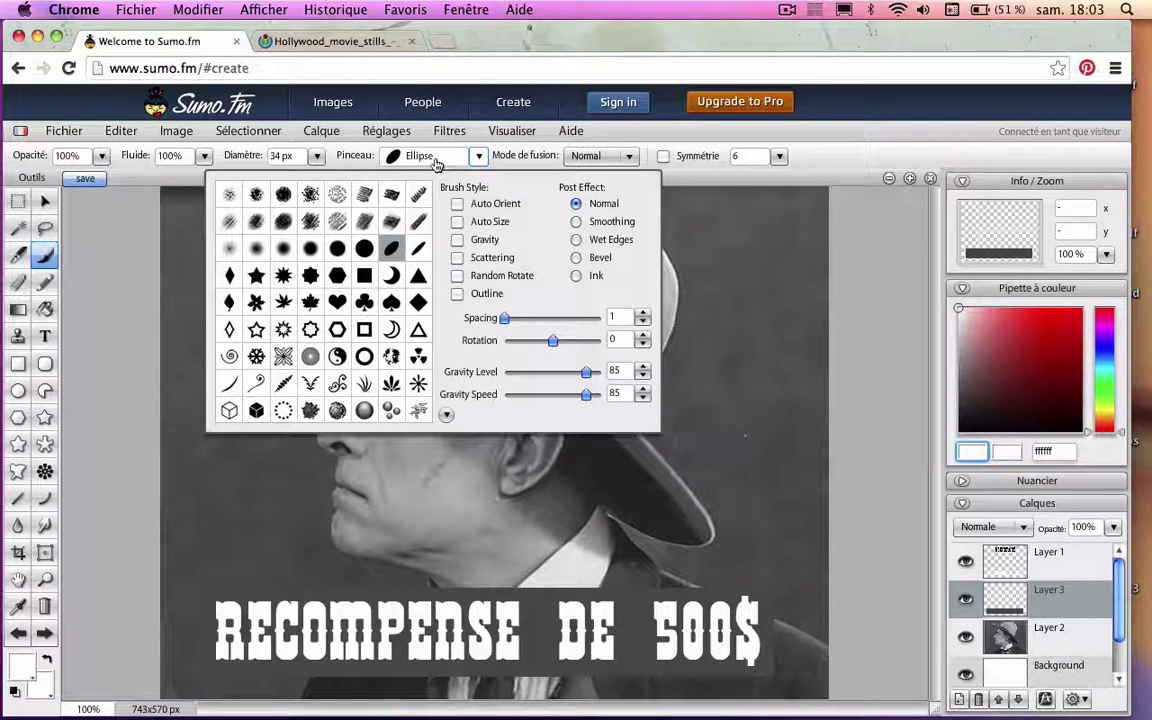
left_click(400, 155)
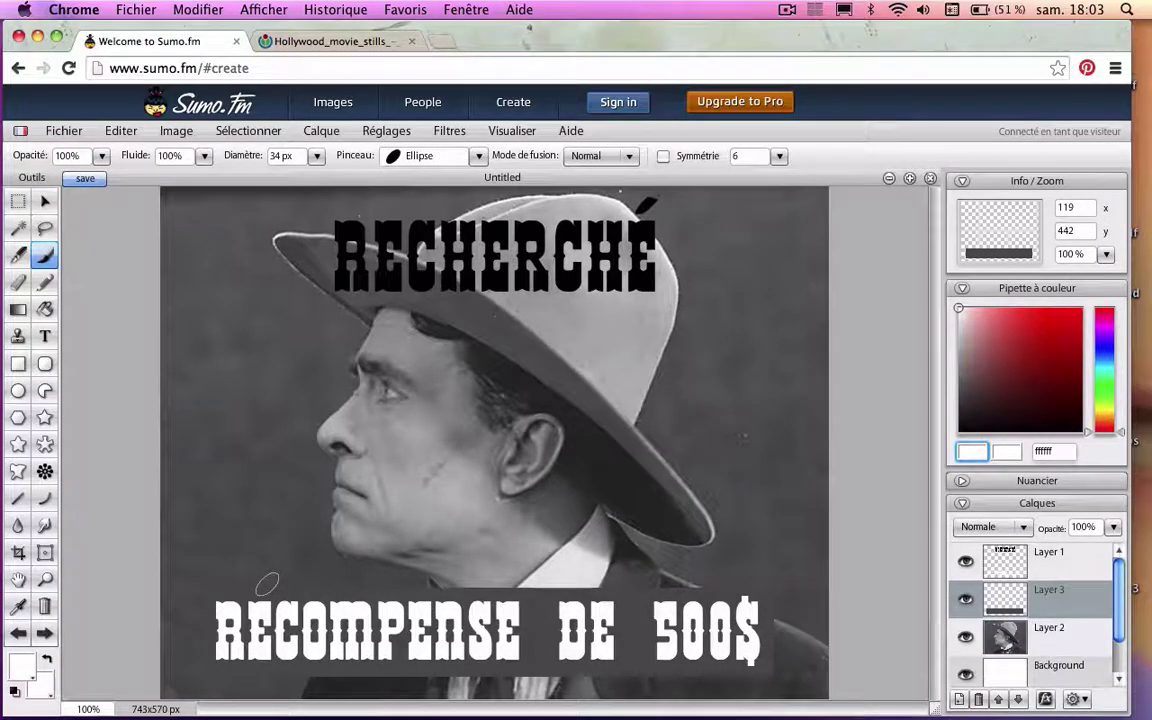
left_click(958, 699)
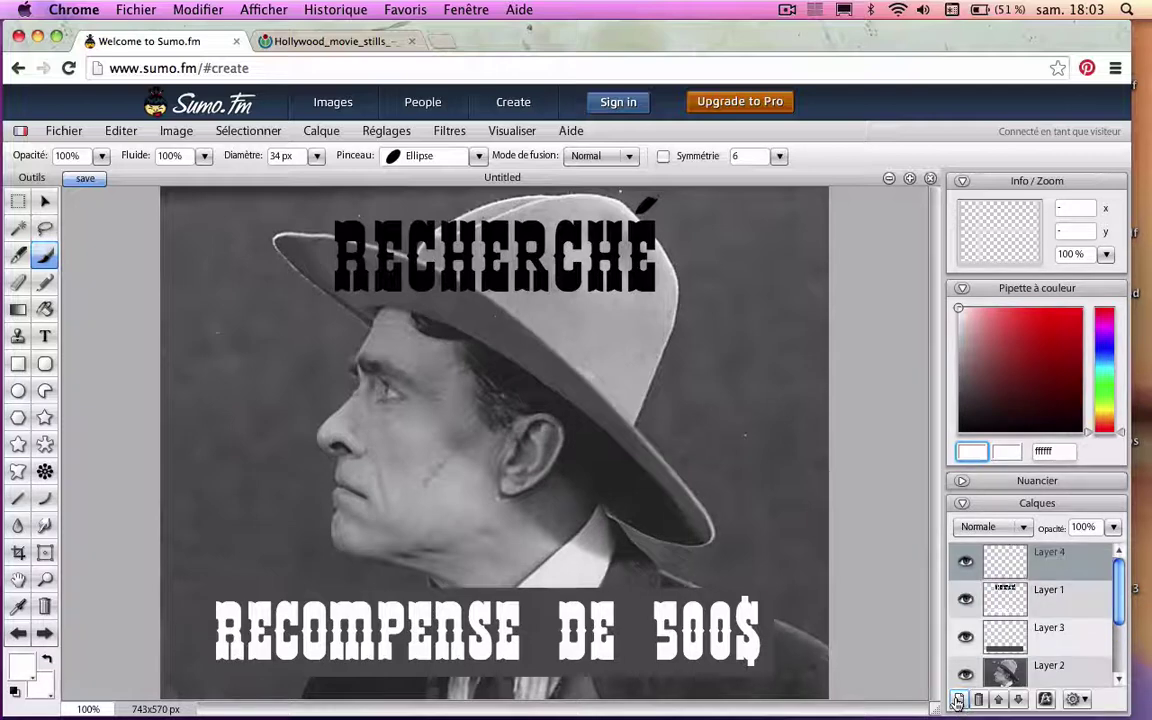
left_click(265, 591)
Step: Trim the white accent above the first E to a cleaner shape with the eraser set to the Square brush
left_click(18, 282)
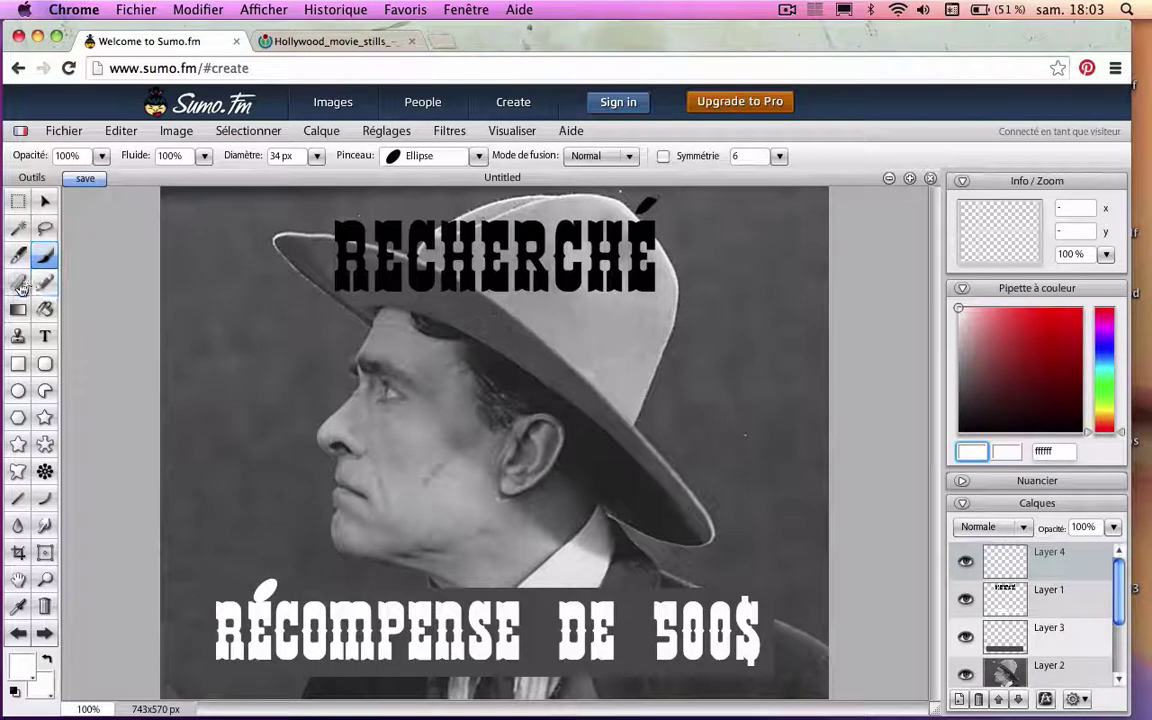
left_click(478, 157)
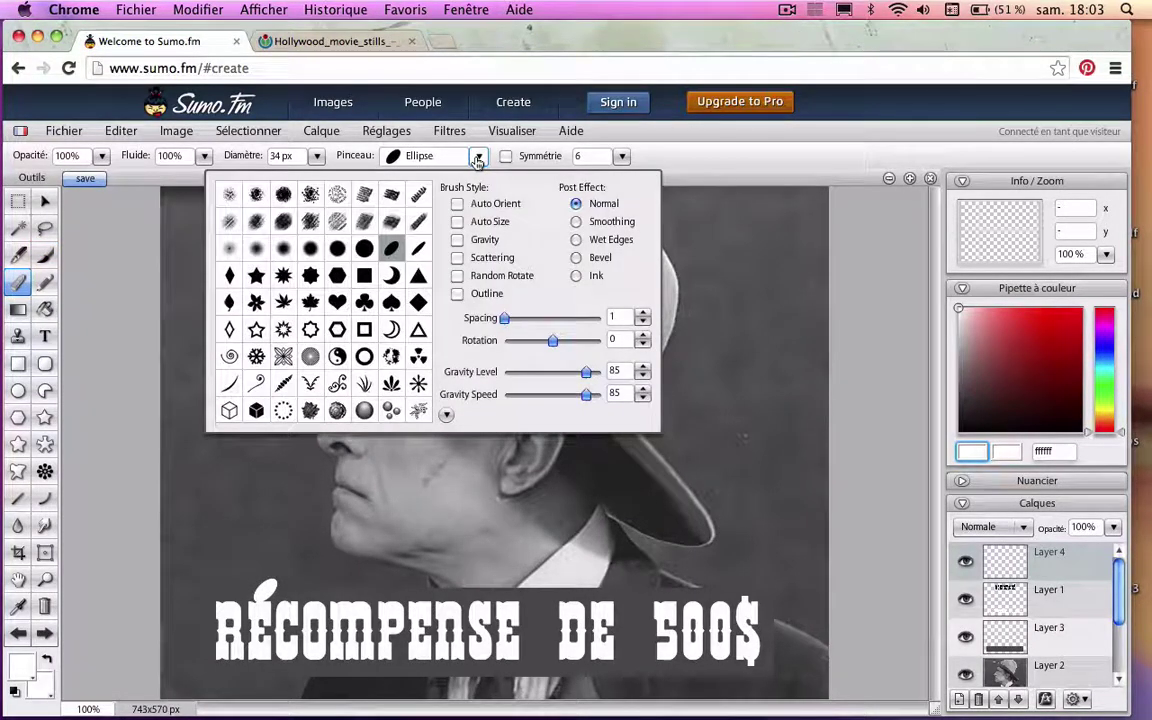
left_click(365, 278)
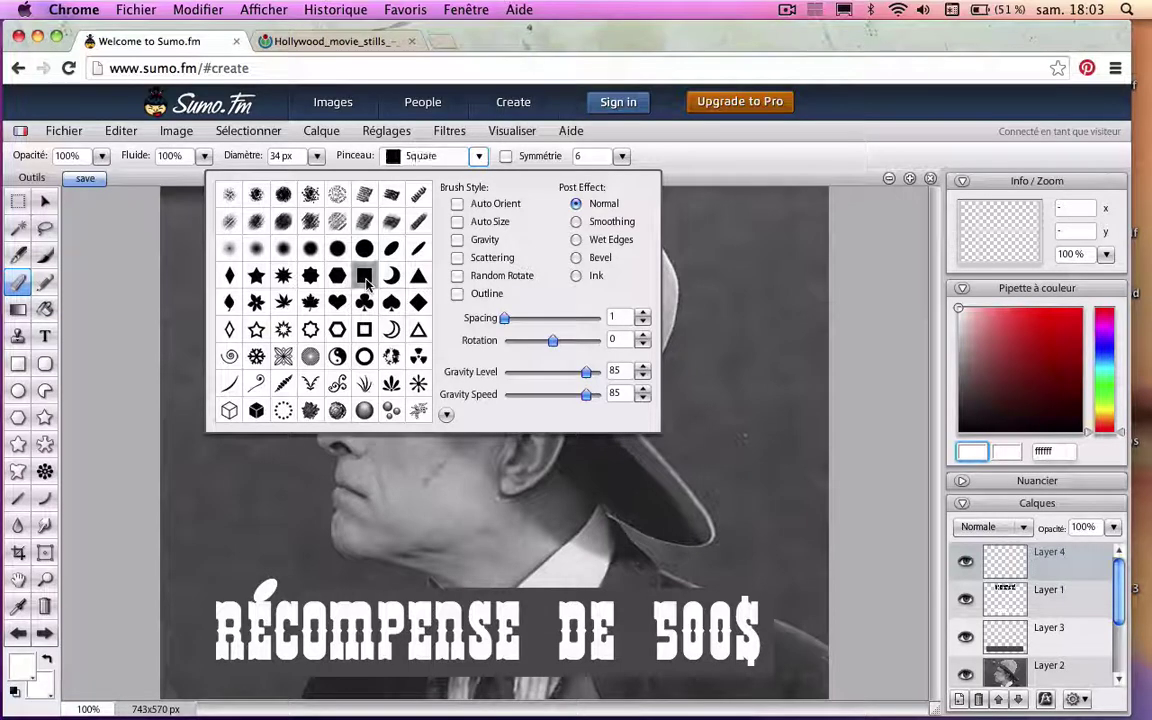
left_click(429, 160)
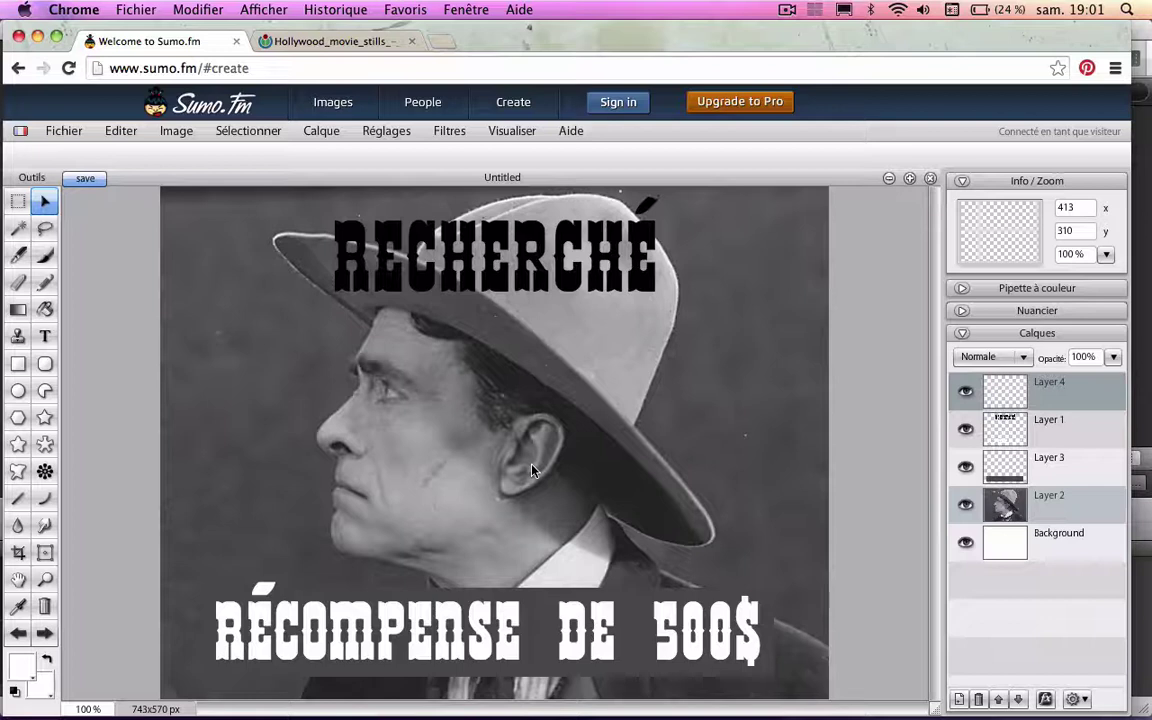
Step: Select a rectangle around the man's nose on Layer 2 and copy and paste it onto a new layer
left_click(1005, 505)
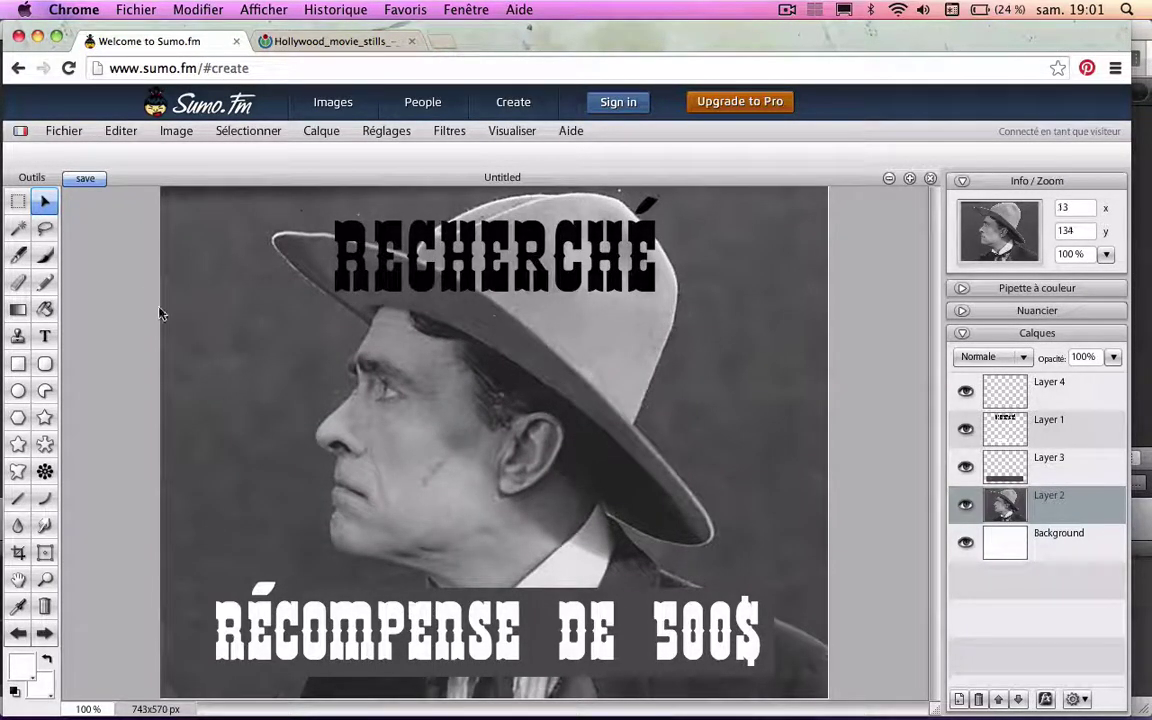
left_click(19, 203)
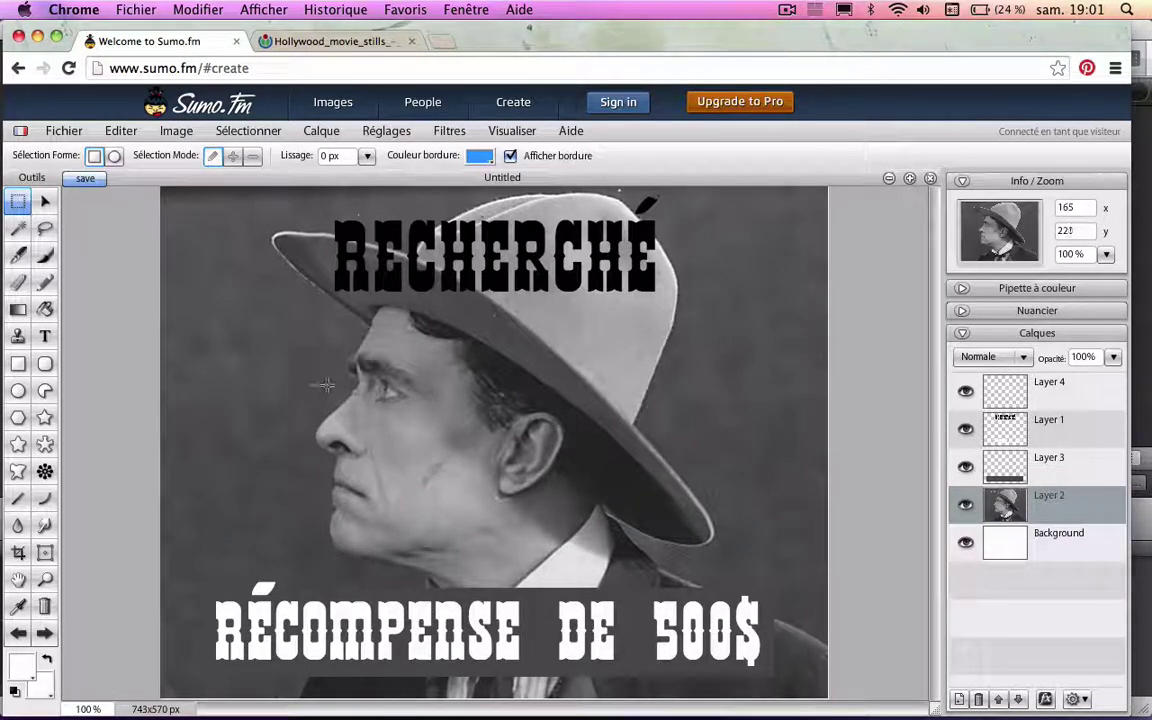
left_click_drag(309, 385, 369, 462)
left_click(120, 131)
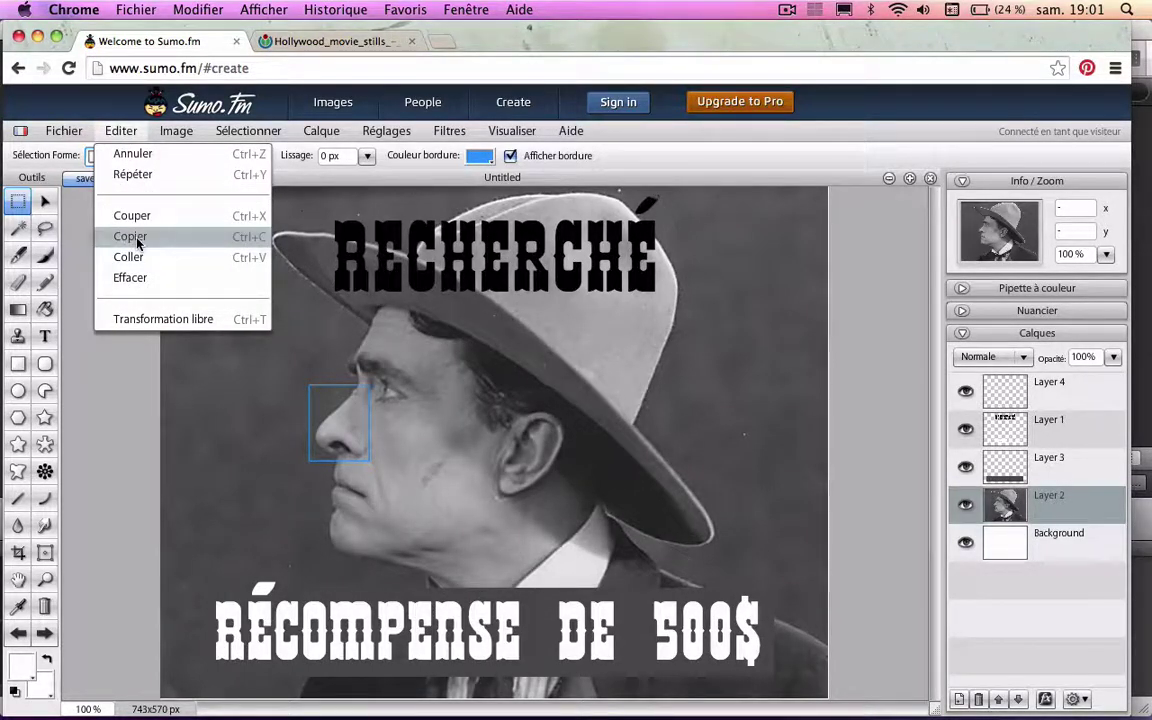
left_click(137, 237)
left_click(122, 131)
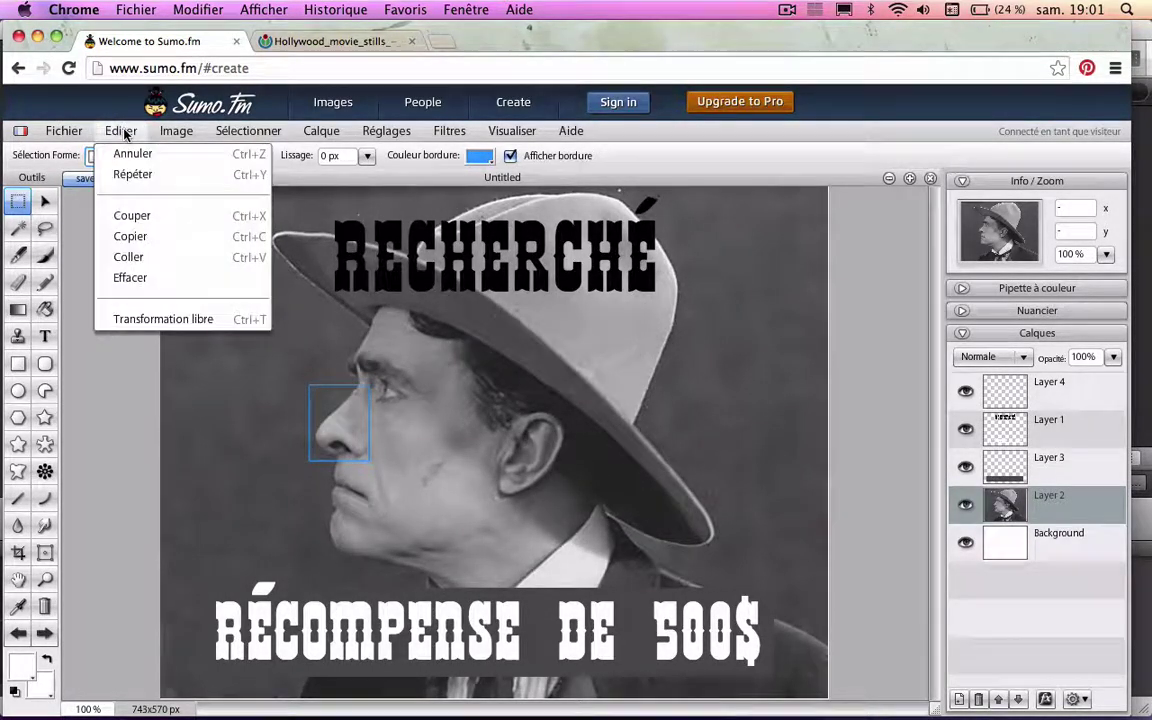
left_click(128, 258)
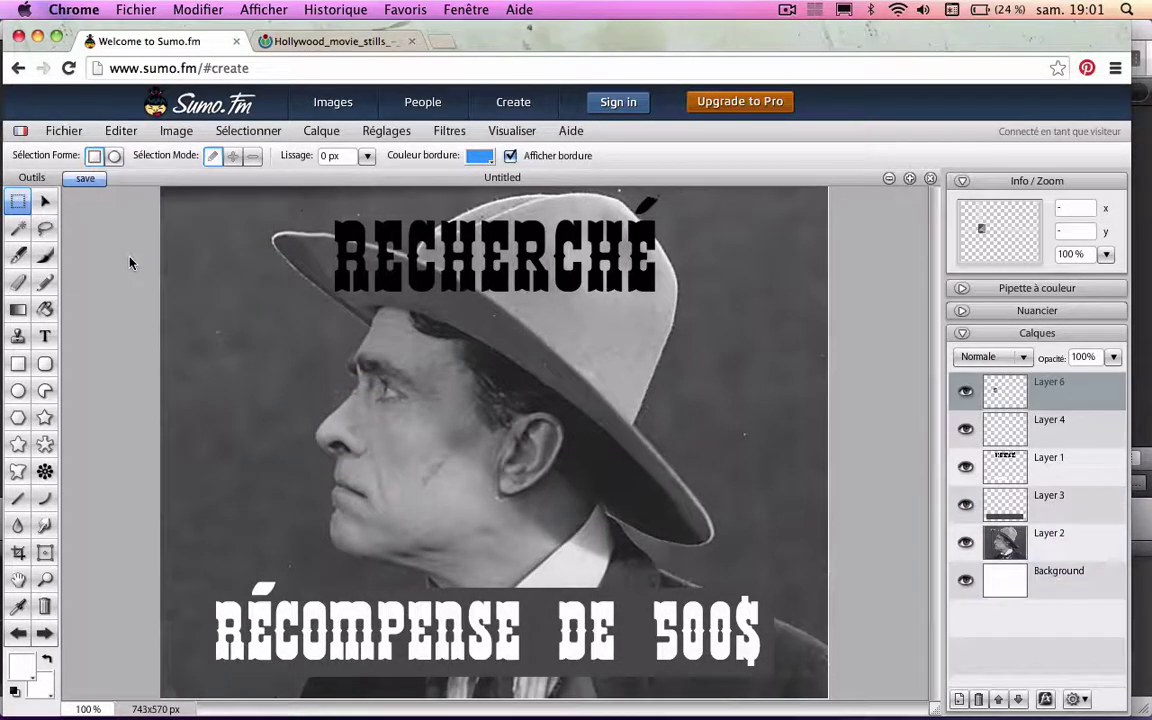
Step: Enlarge the pasted nose with a free transform so it projects further from the face, and apply the transformation
left_click(1012, 398)
left_click(45, 203)
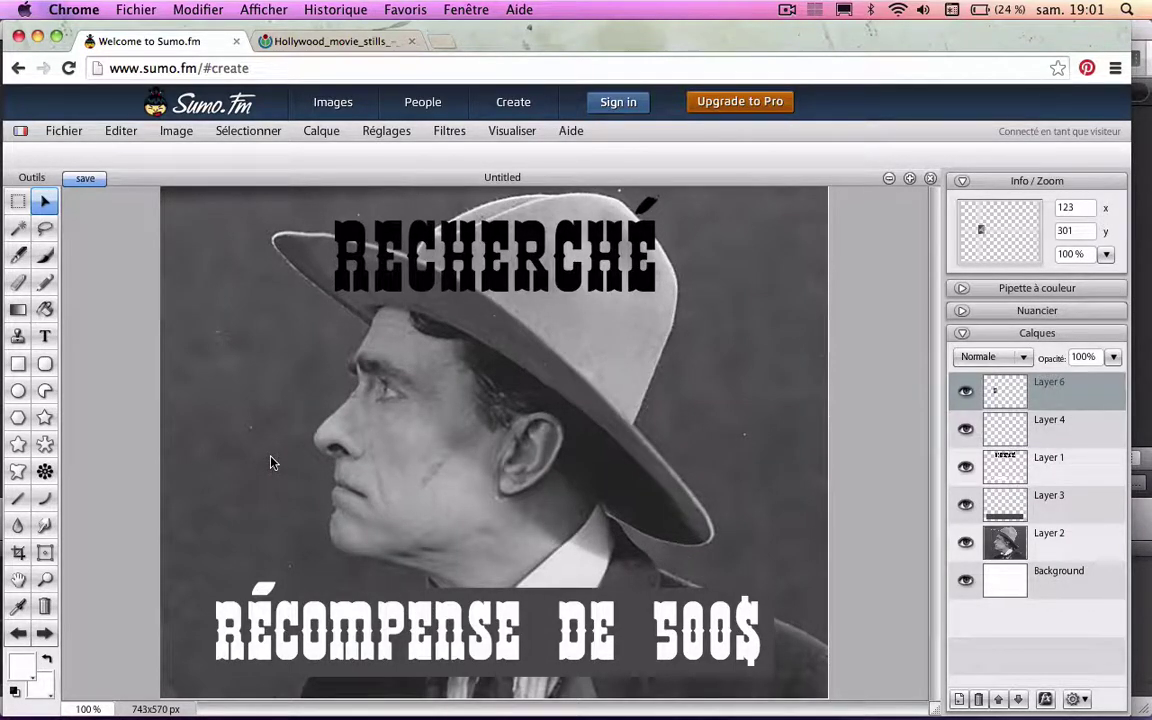
left_click(45, 554)
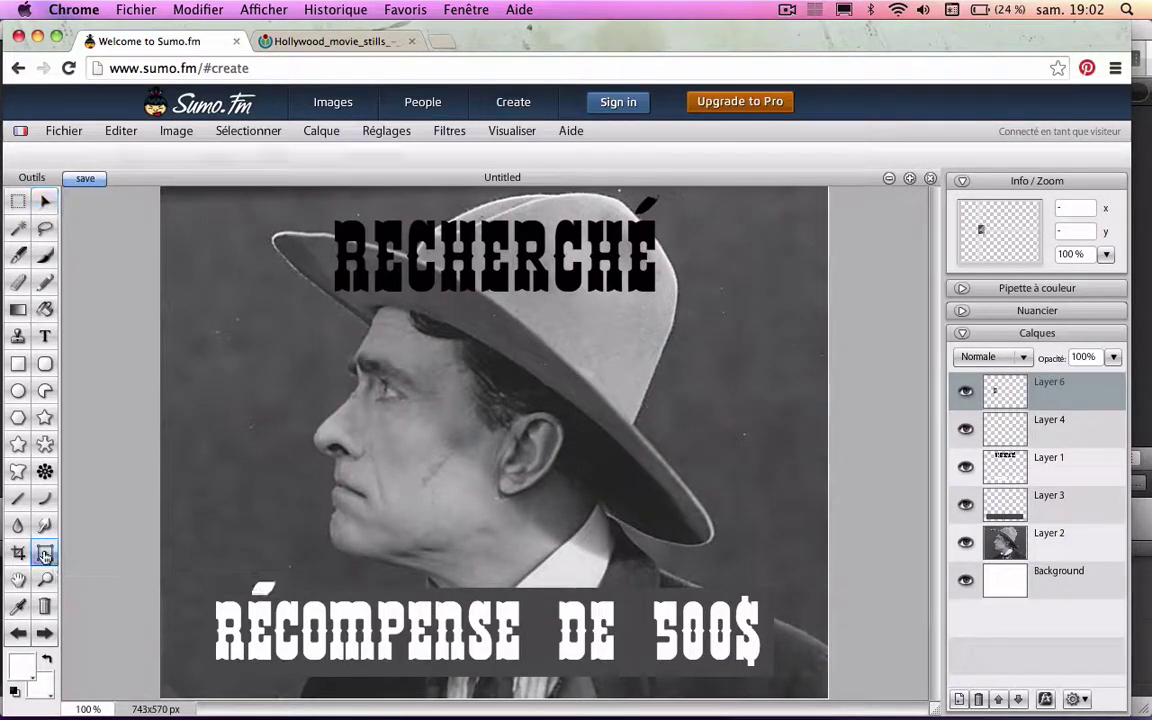
left_click(291, 386)
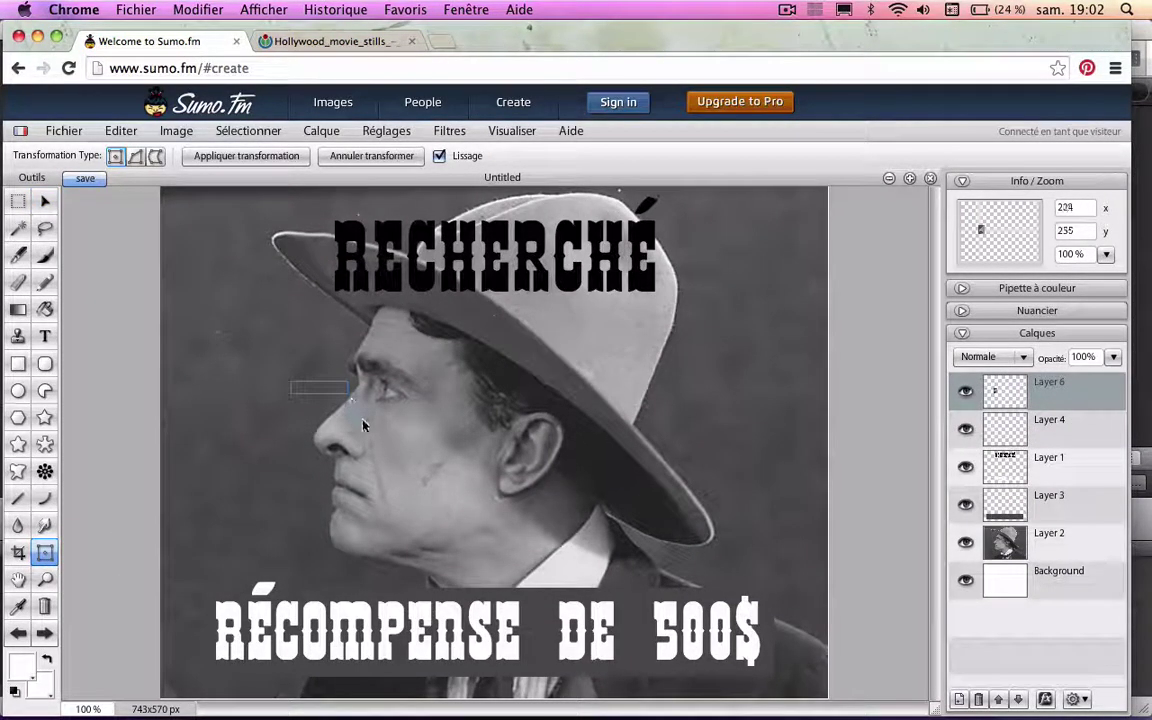
left_click_drag(365, 438, 349, 463)
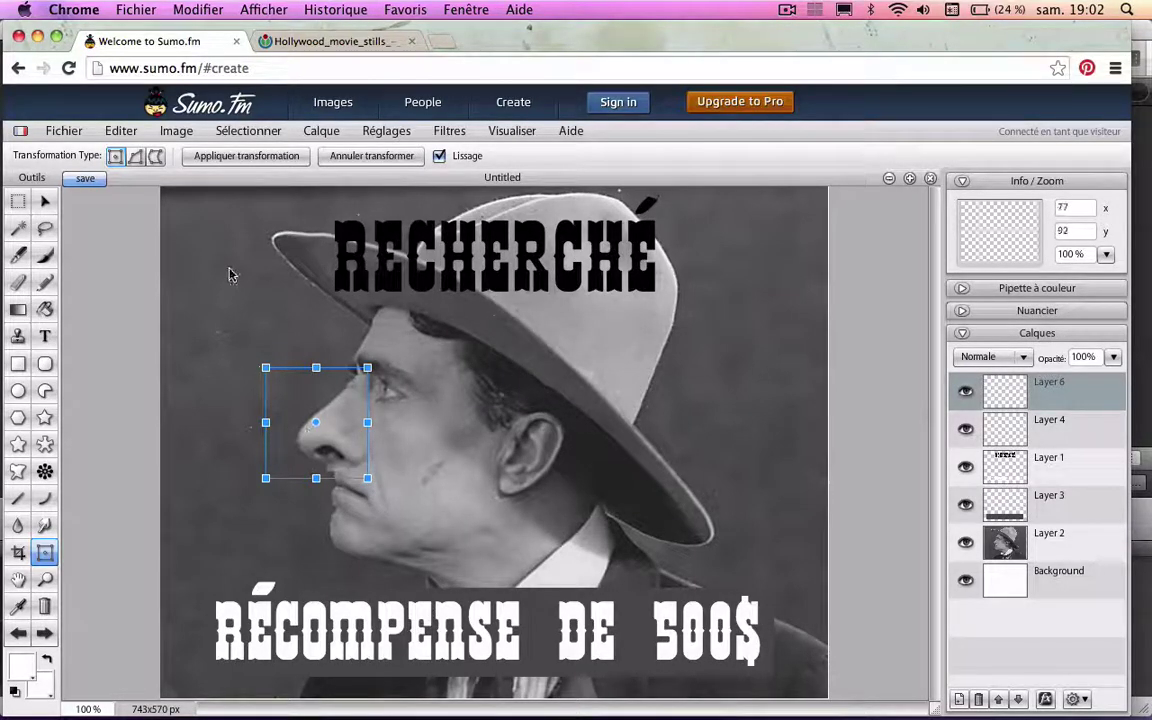
left_click(44, 203)
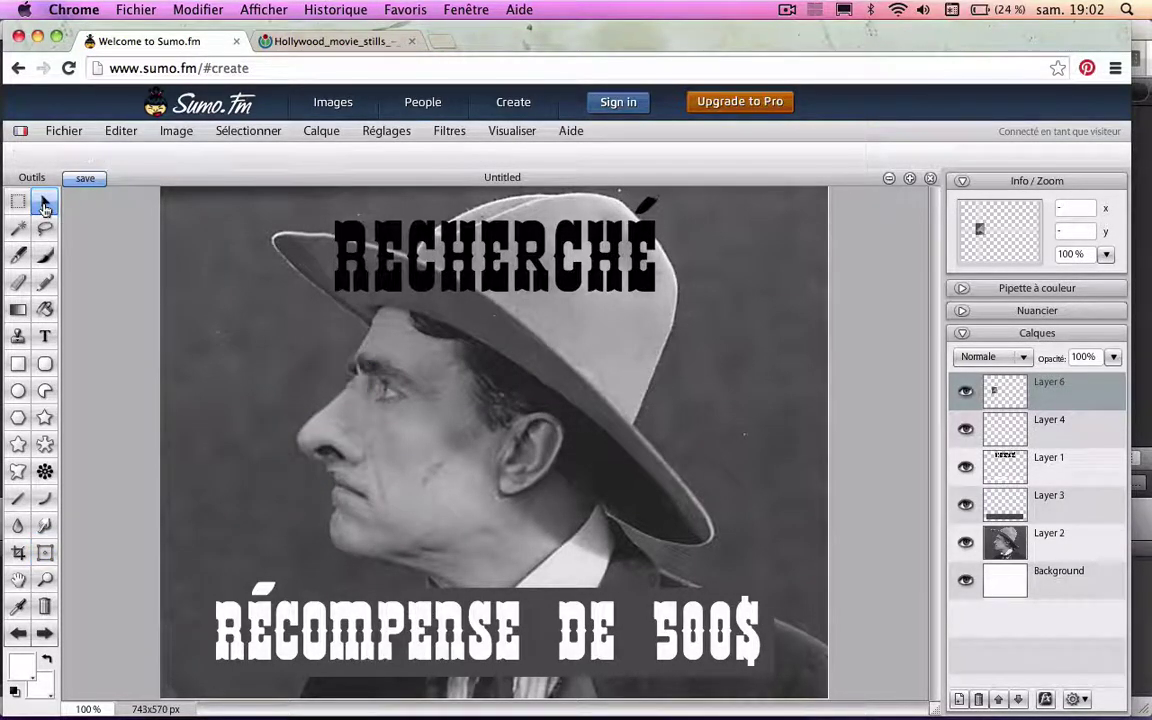
Step: Soften the edges of the enlarged nose on Layer 6 with the eraser set to the Air Brush 5 brush
left_click(18, 282)
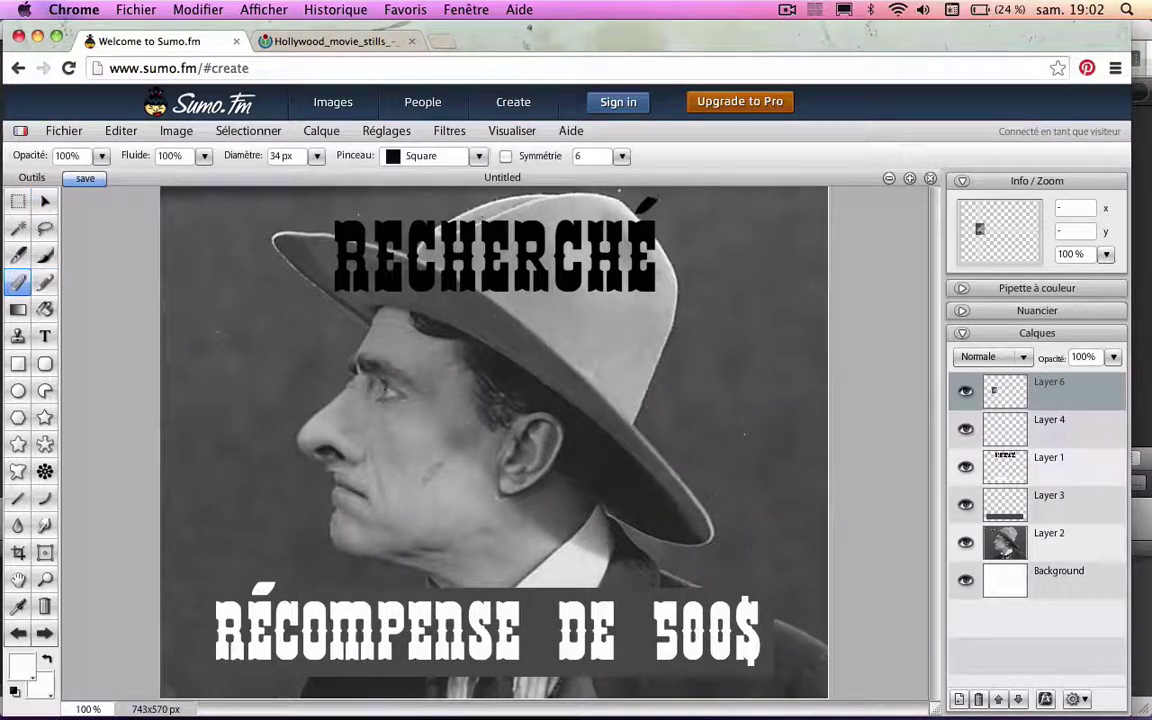
left_click(480, 156)
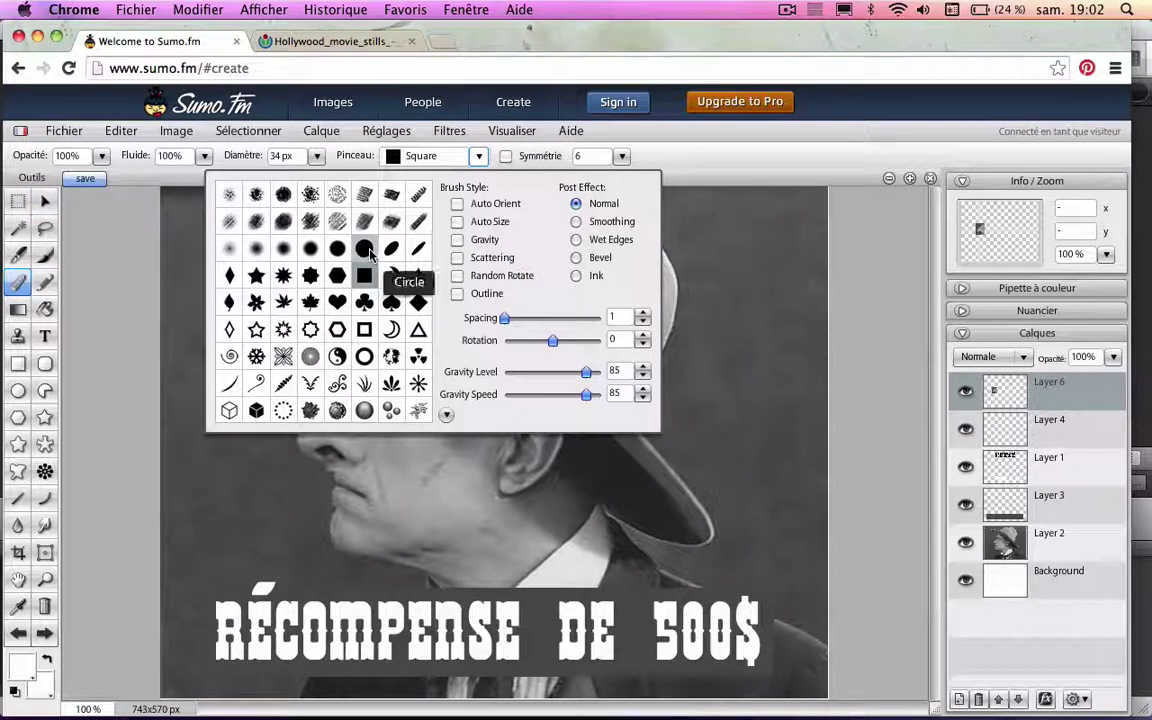
left_click(338, 250)
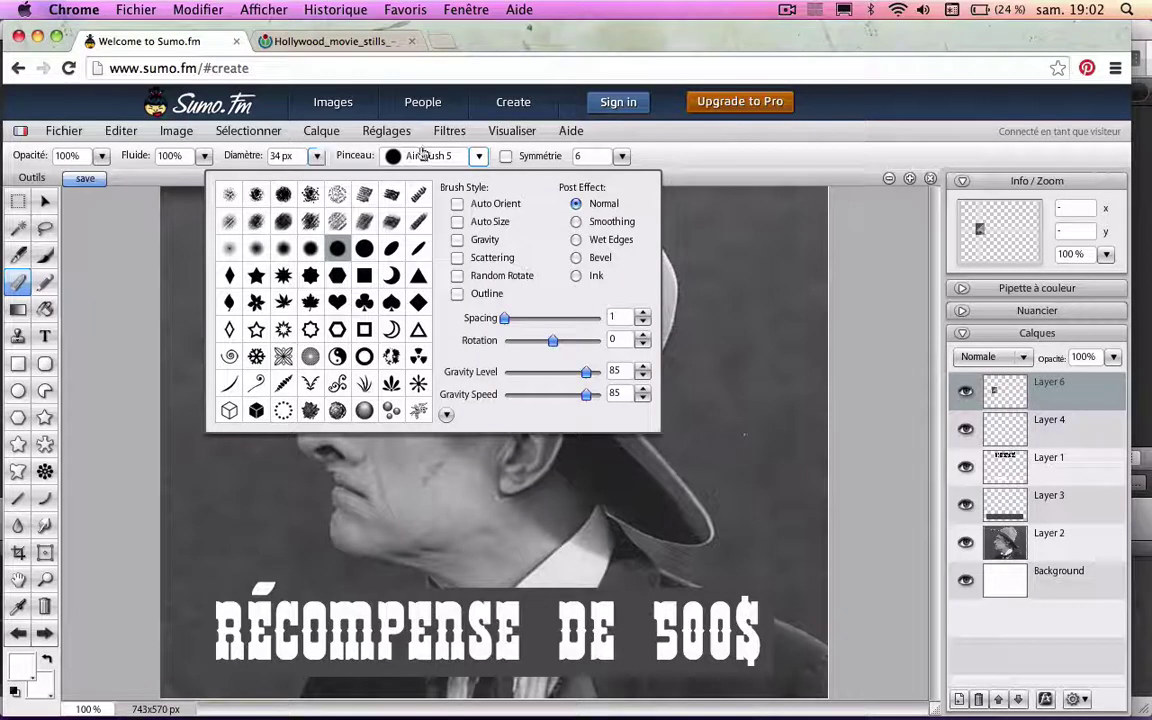
left_click(428, 156)
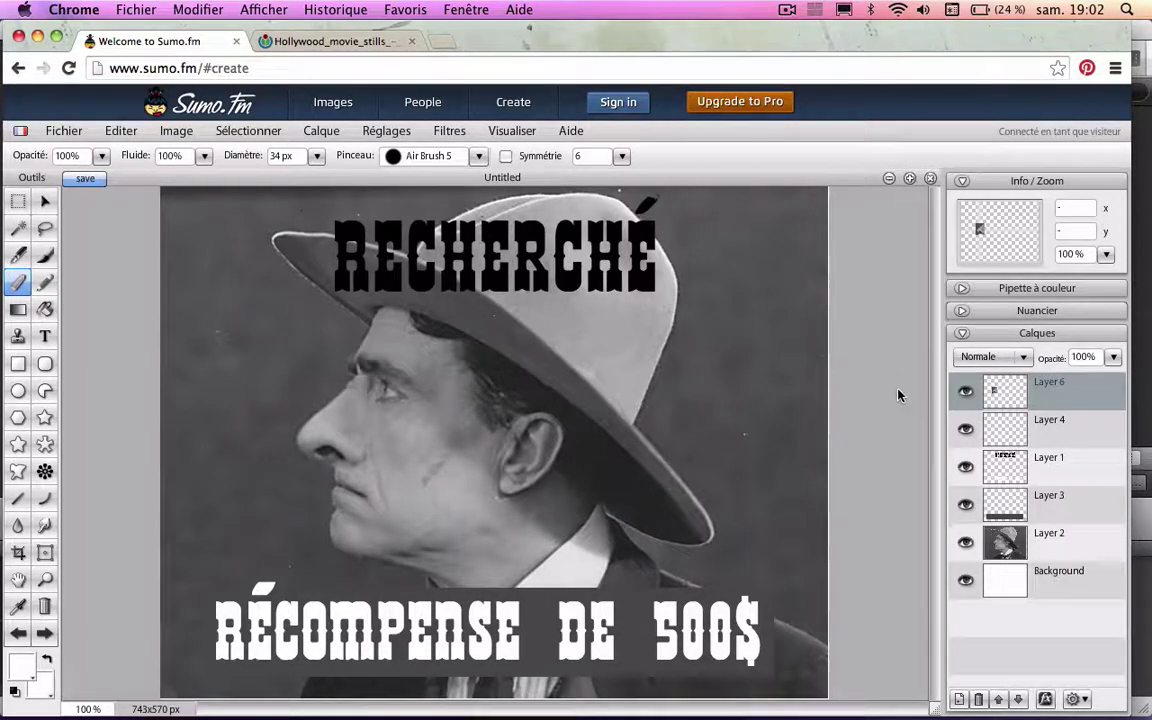
Step: Select a rectangle around the man's mouth on Layer 2 and copy and paste it onto a new layer
left_click(1004, 548)
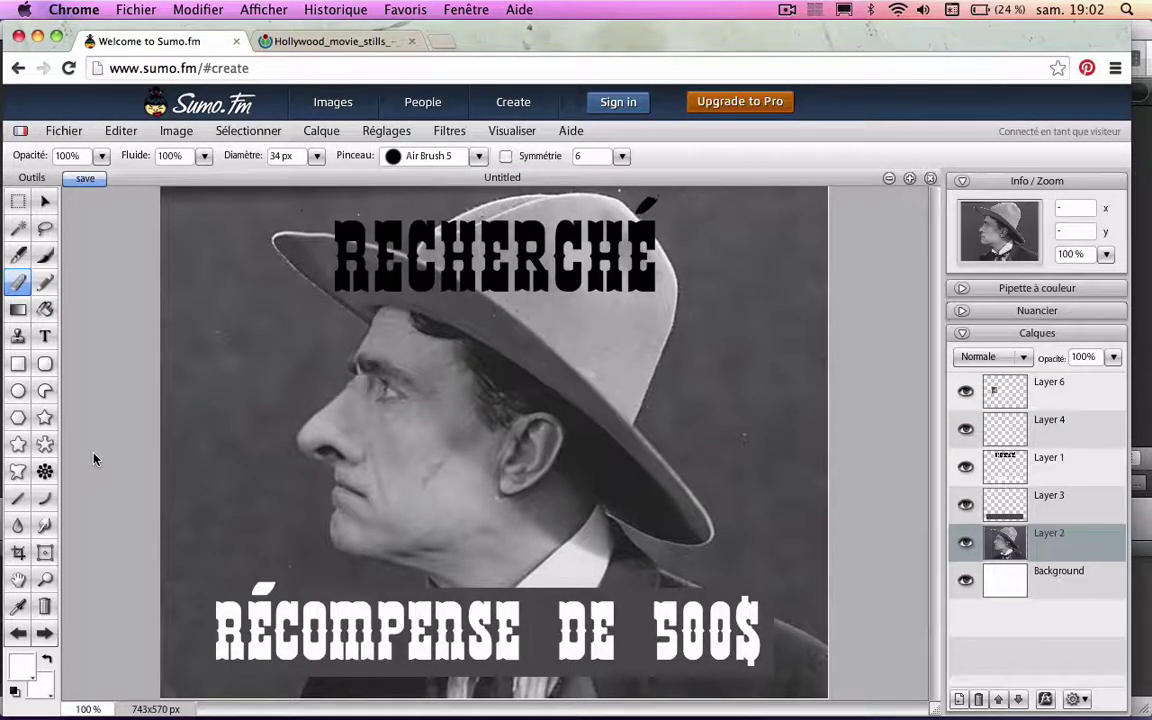
left_click(19, 203)
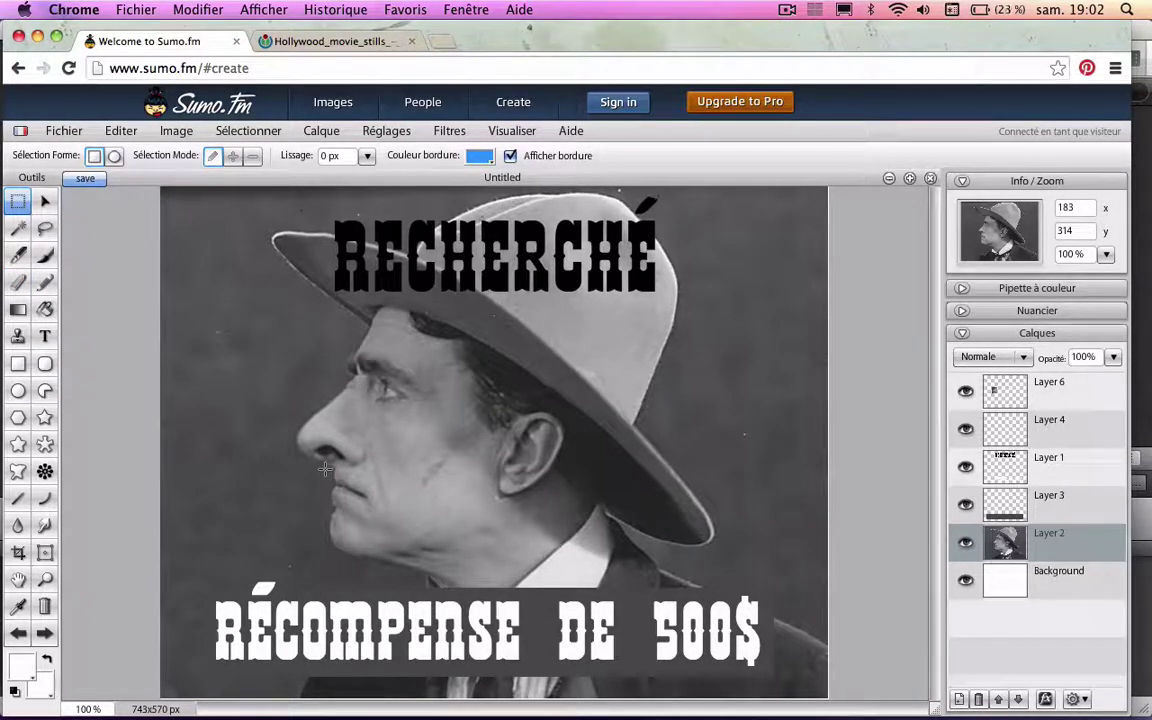
left_click_drag(325, 470, 380, 510)
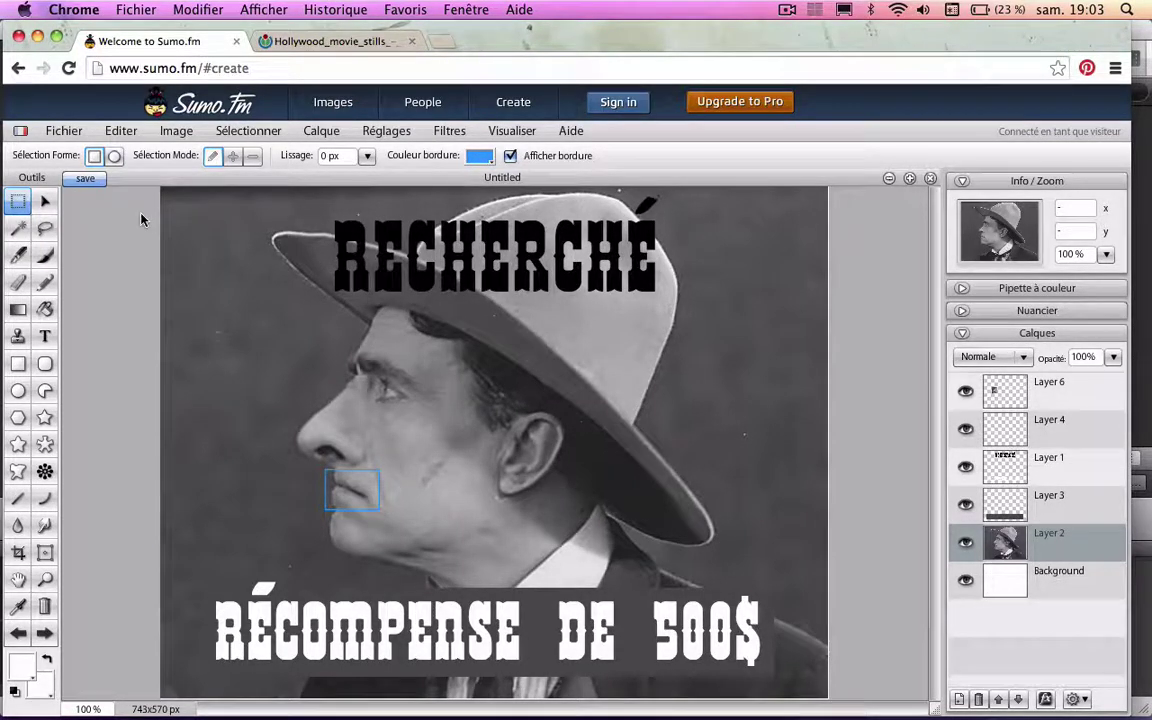
left_click(125, 135)
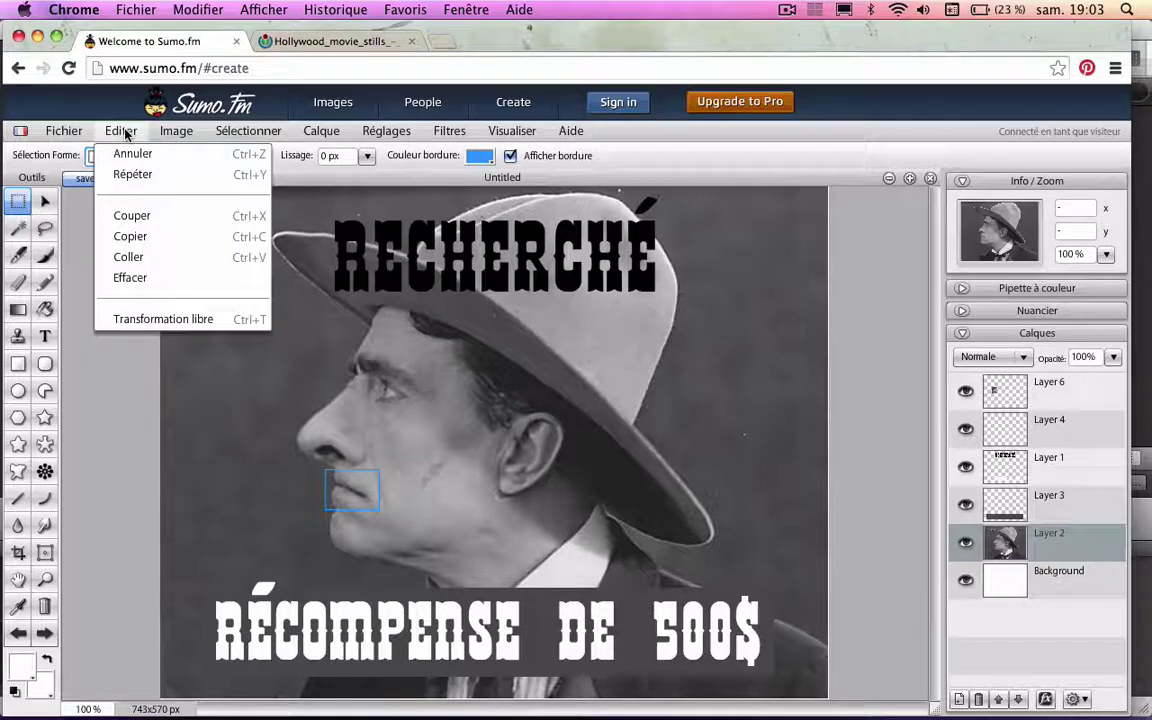
left_click(125, 234)
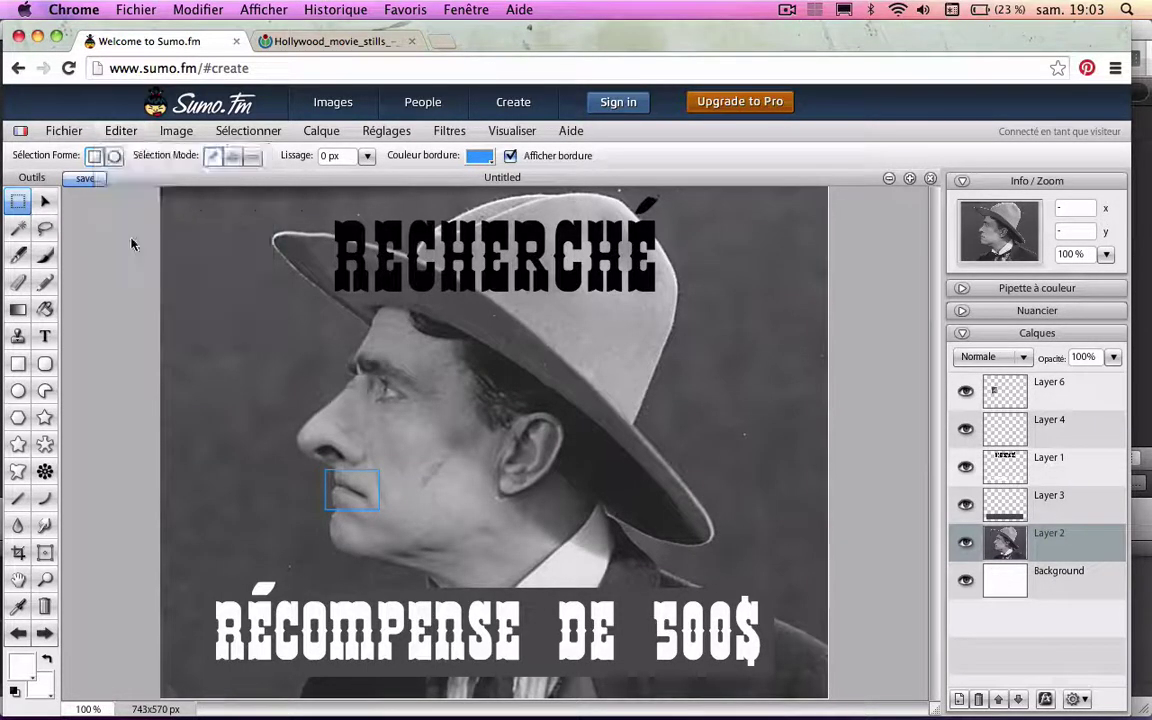
left_click(121, 131)
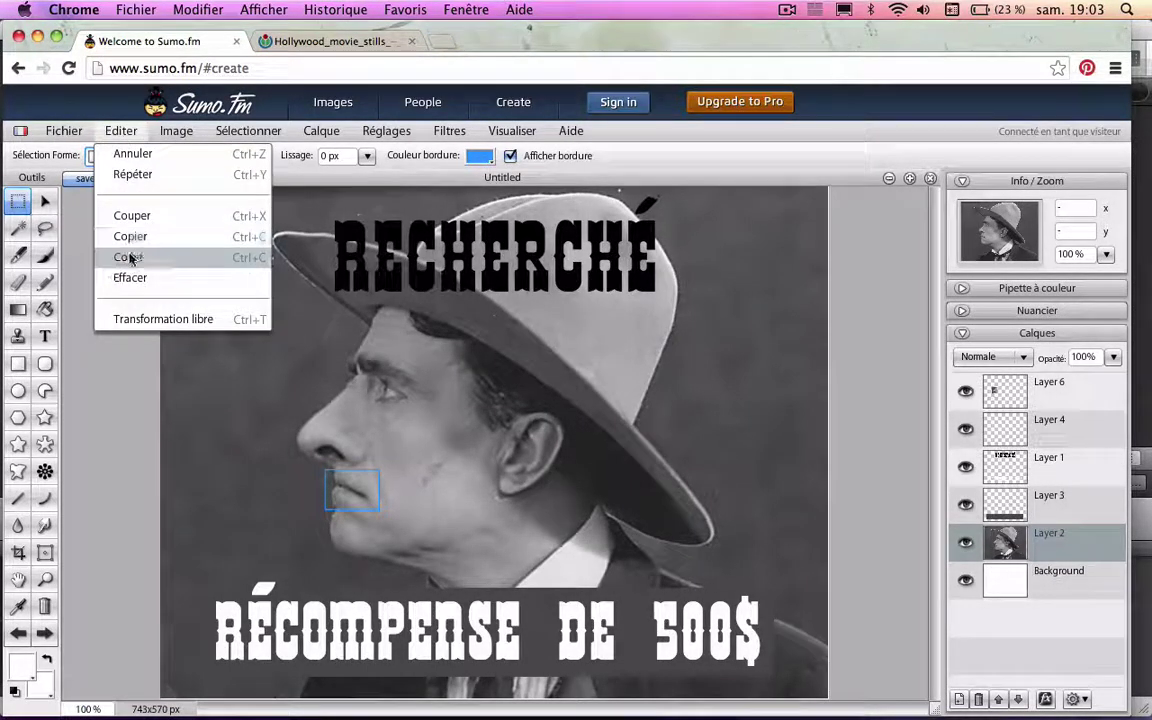
left_click(129, 257)
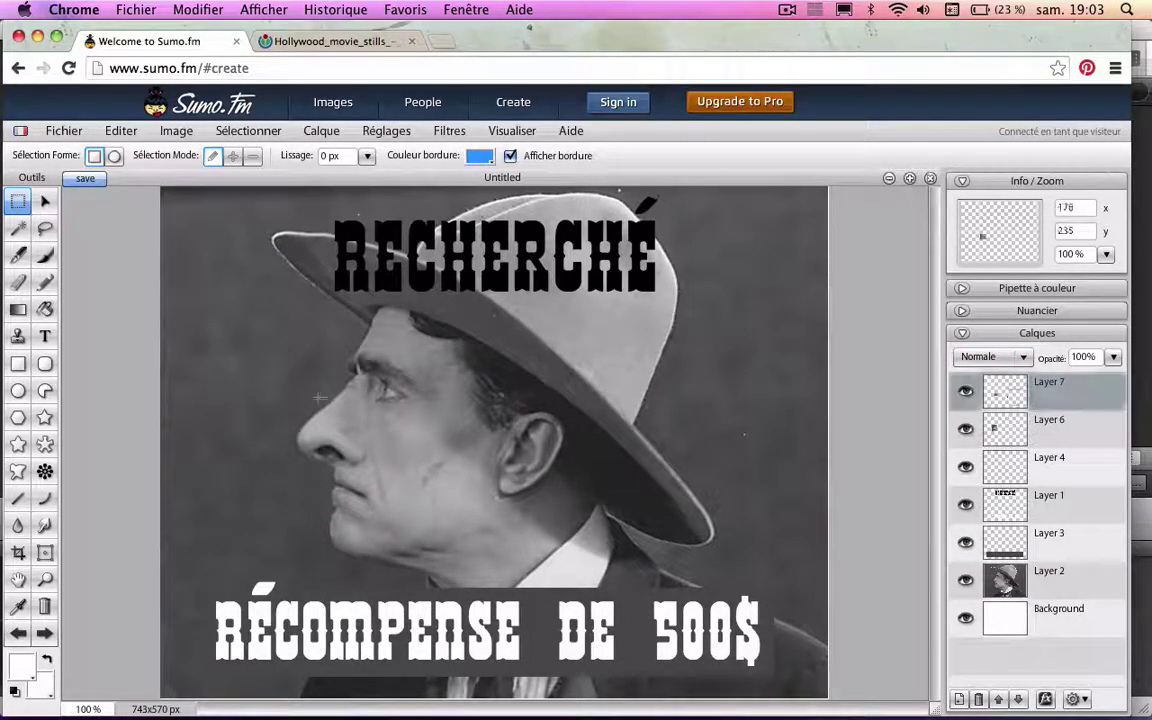
Step: Warp the pasted mouth on Layer 7 into a wider, smile-like curve with a two-by-two transformation grid and apply it
left_click(42, 203)
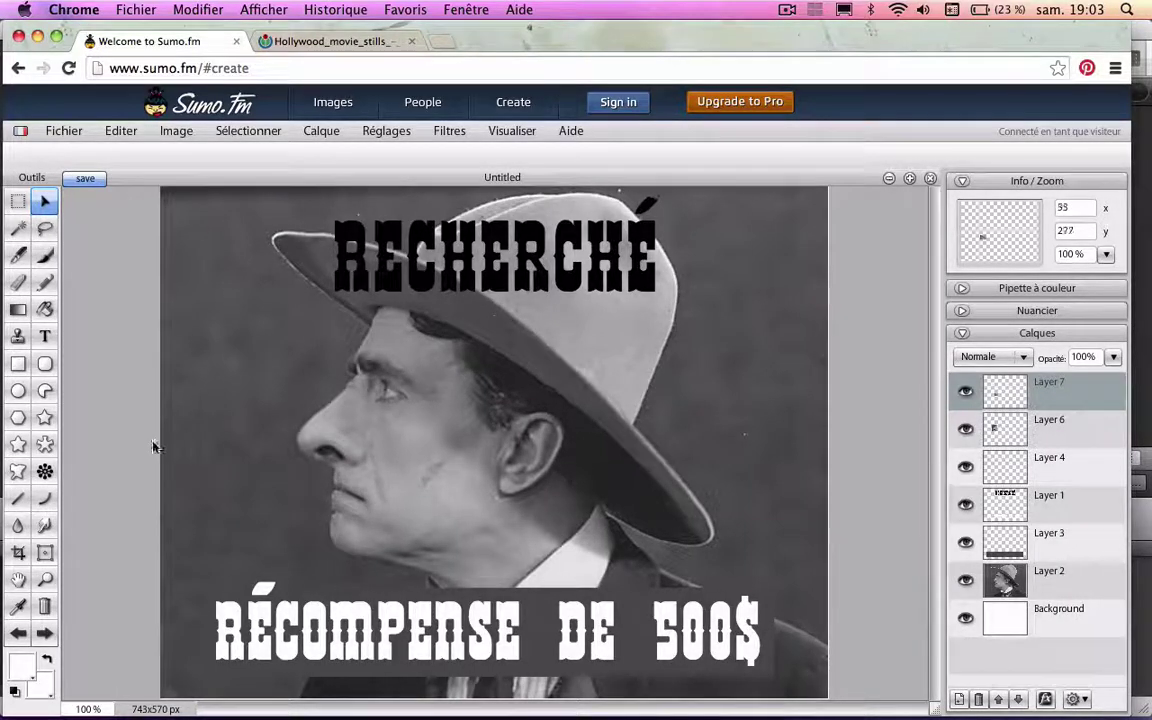
left_click(46, 552)
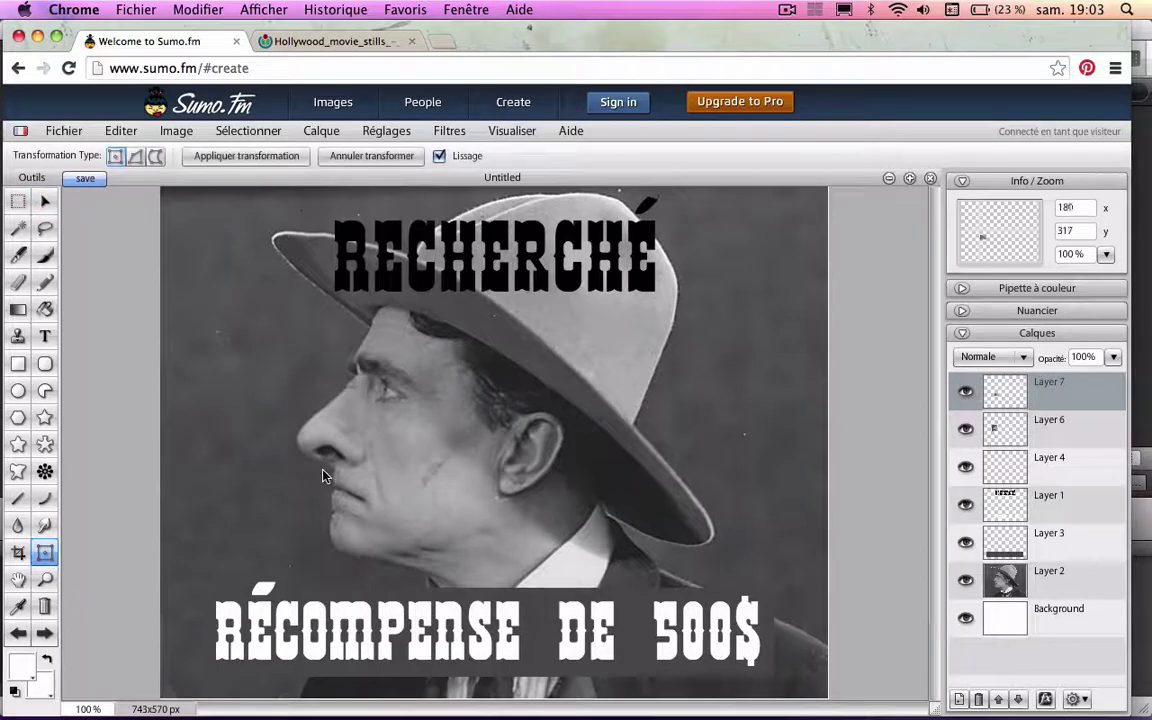
left_click_drag(319, 475, 377, 521)
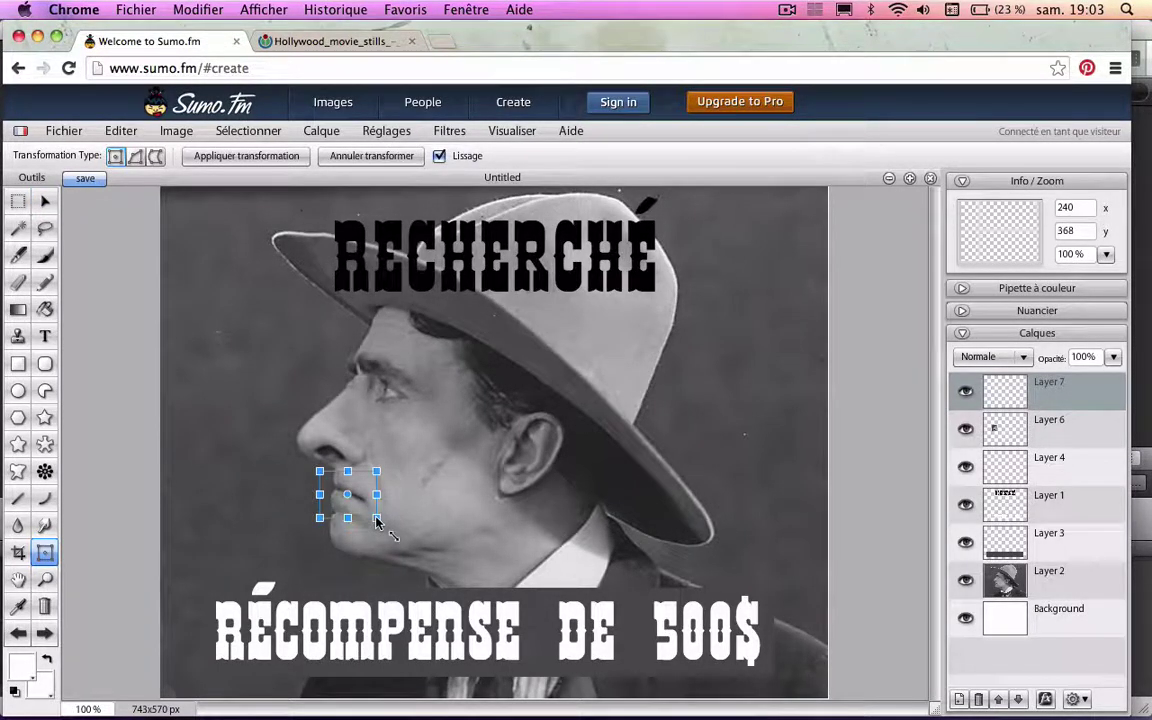
left_click(158, 157)
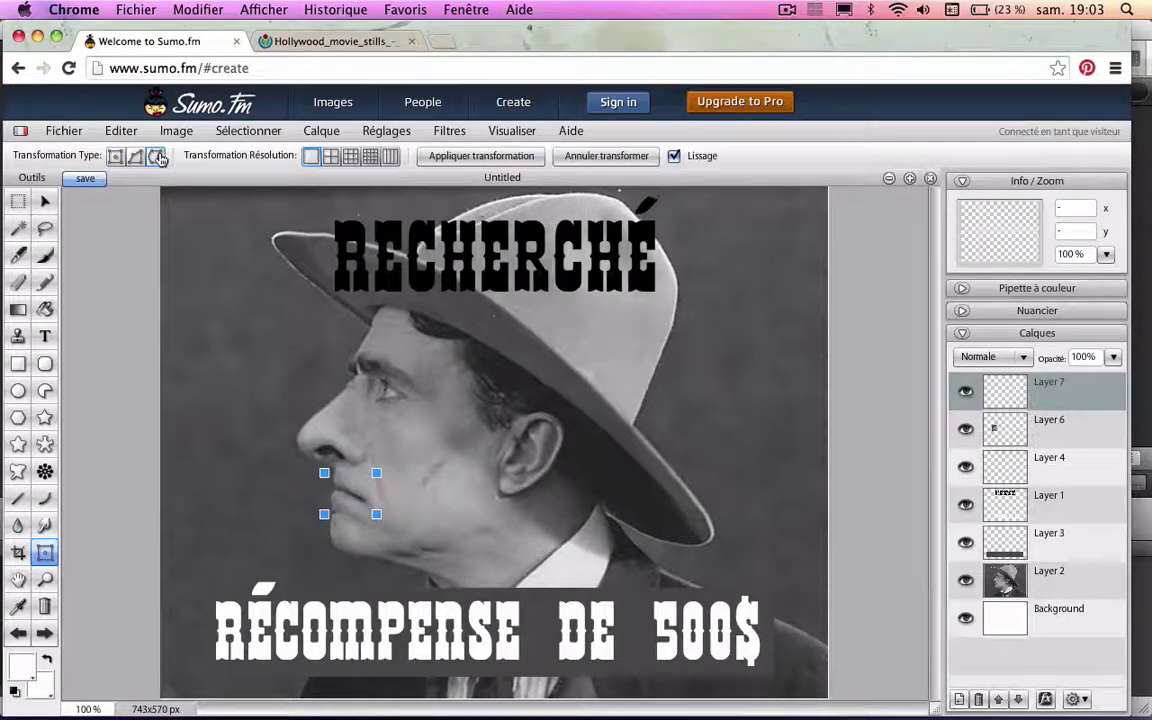
left_click(330, 156)
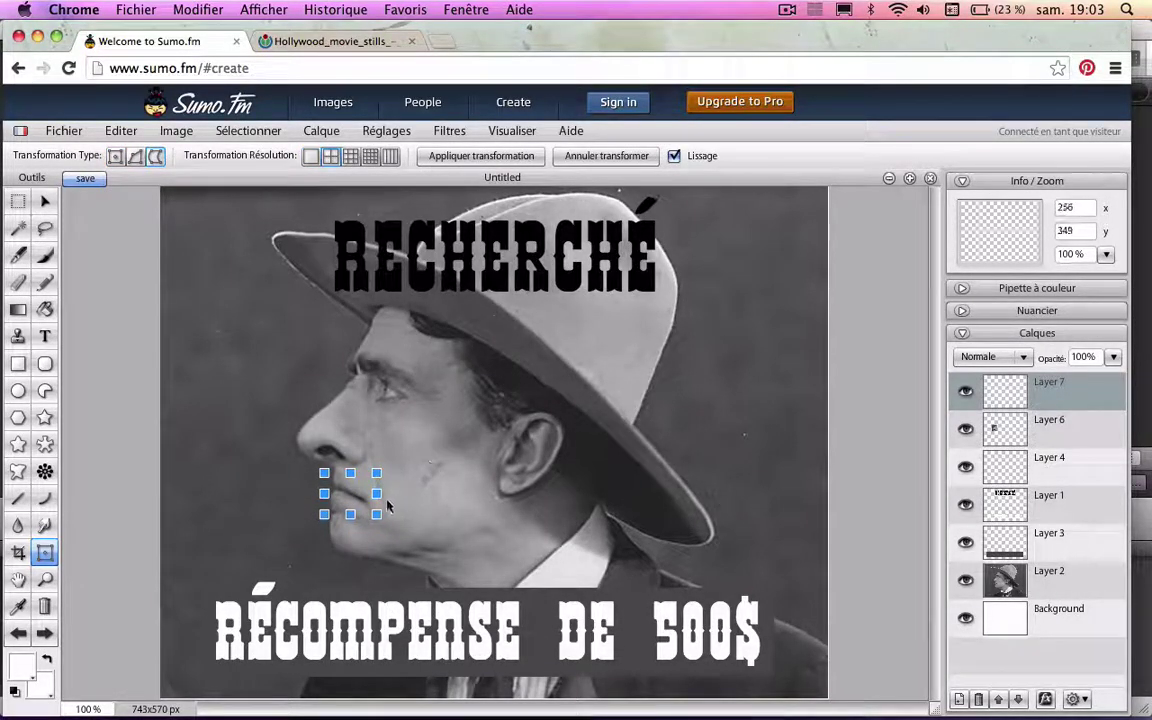
left_click_drag(377, 493, 341, 514)
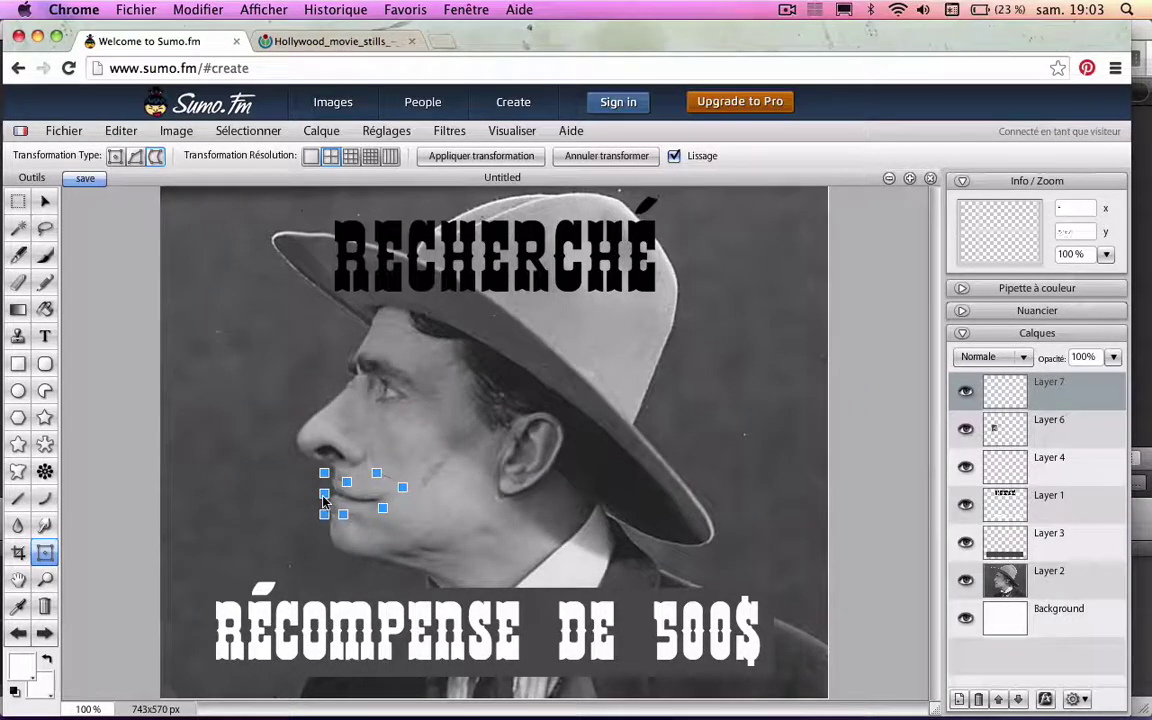
left_click(45, 202)
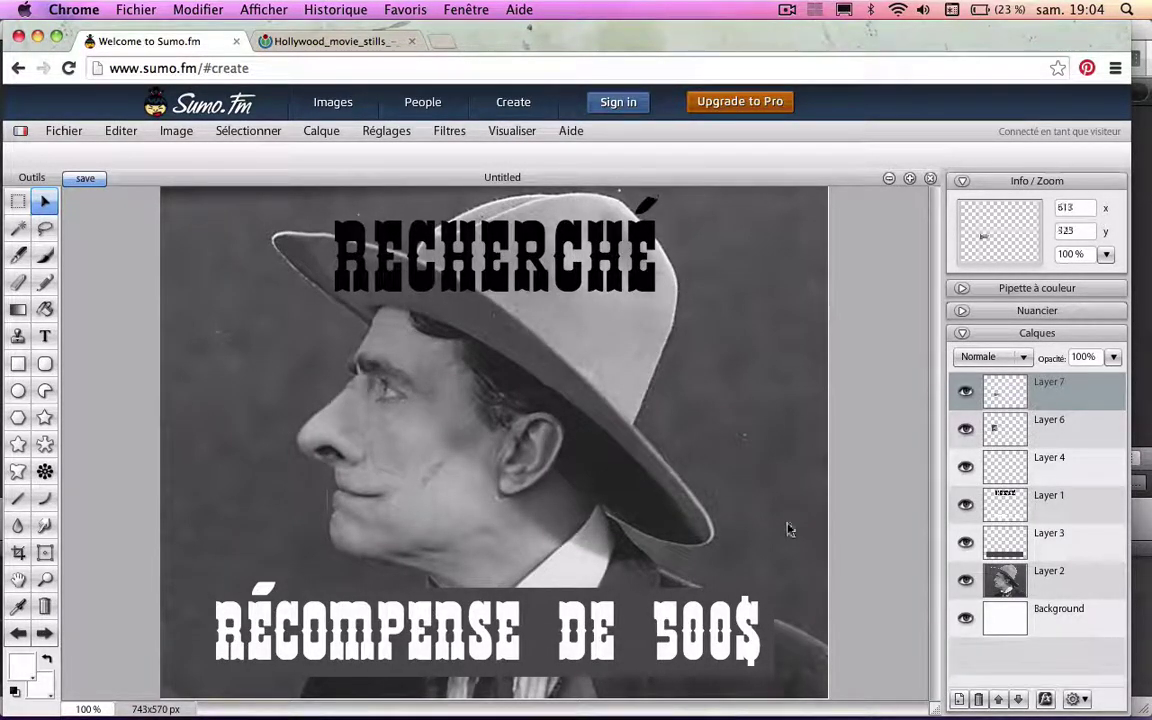
Step: Select a rectangle around the man's eye on Layer 2 and copy and paste it onto a new layer
left_click(1018, 590)
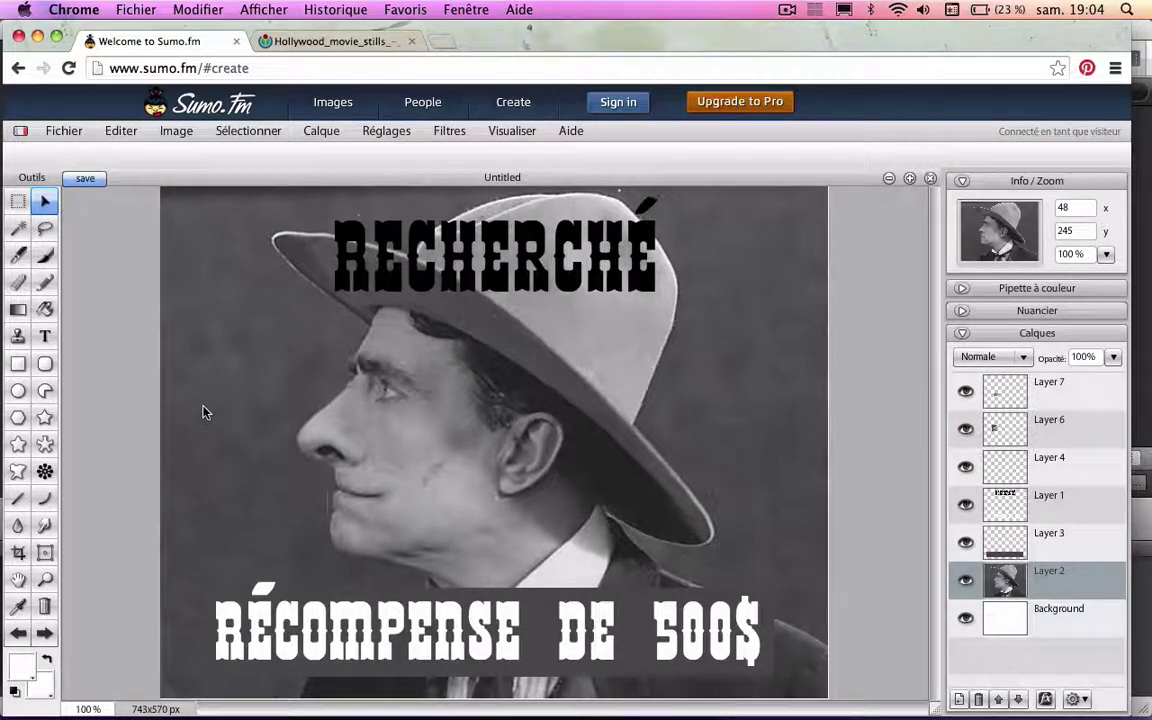
left_click(18, 200)
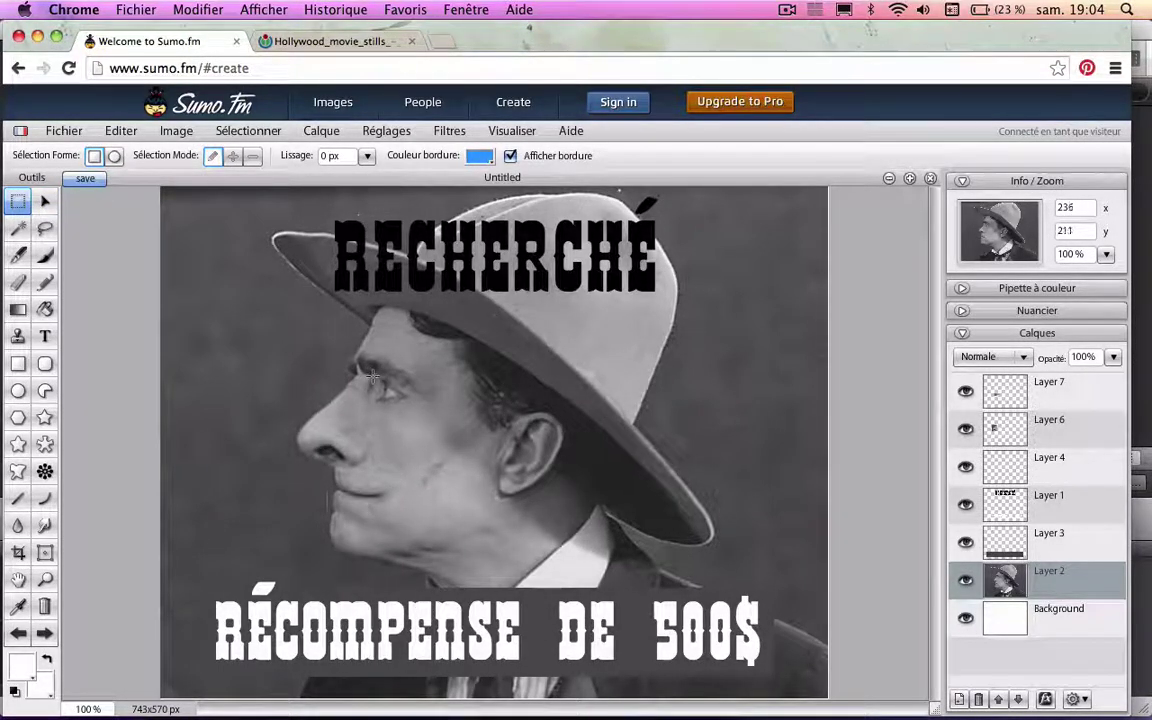
left_click_drag(372, 378, 410, 408)
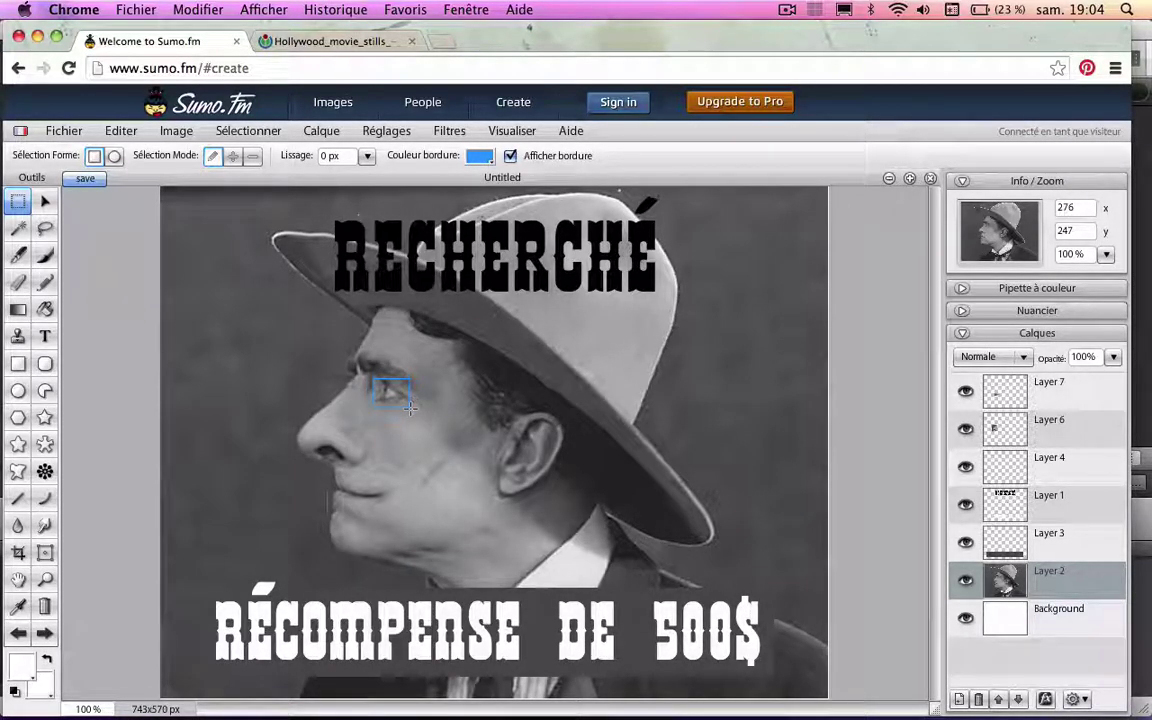
left_click(127, 138)
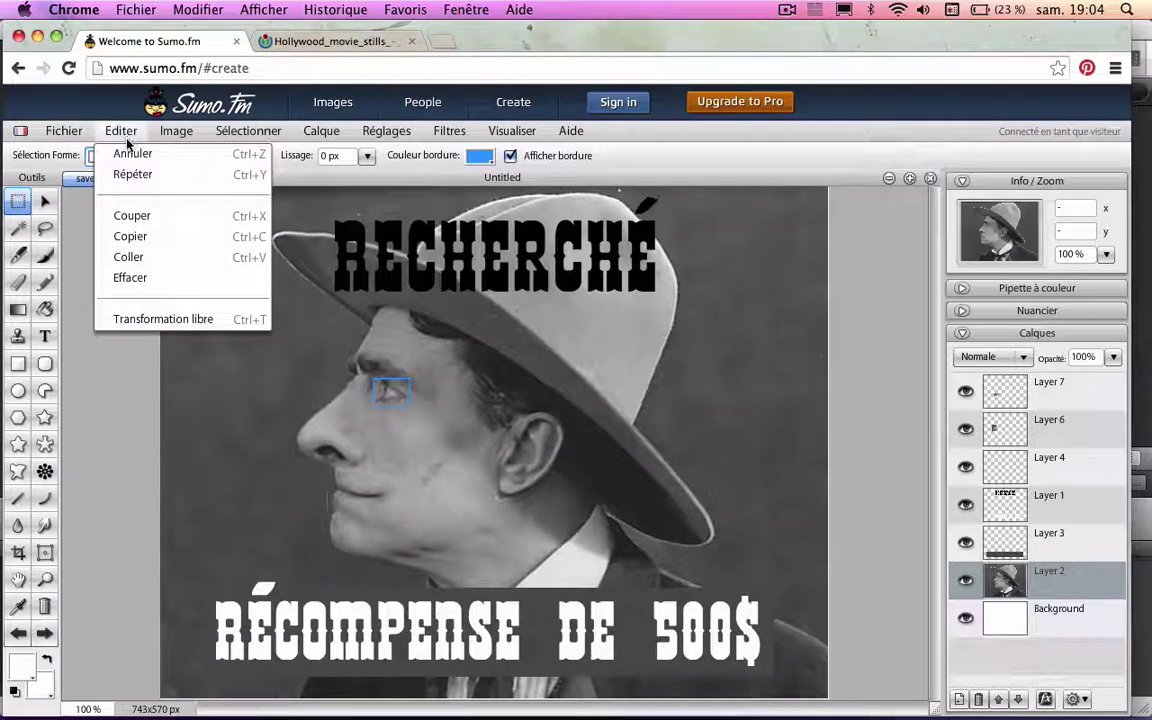
left_click(128, 234)
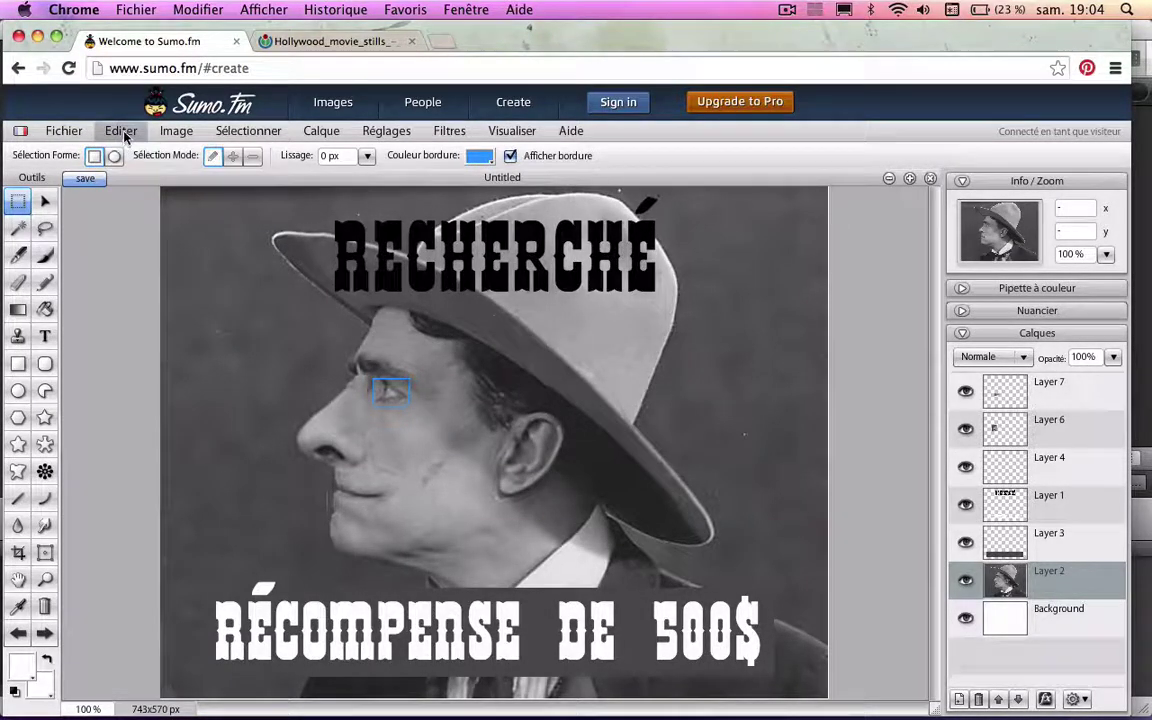
left_click(121, 131)
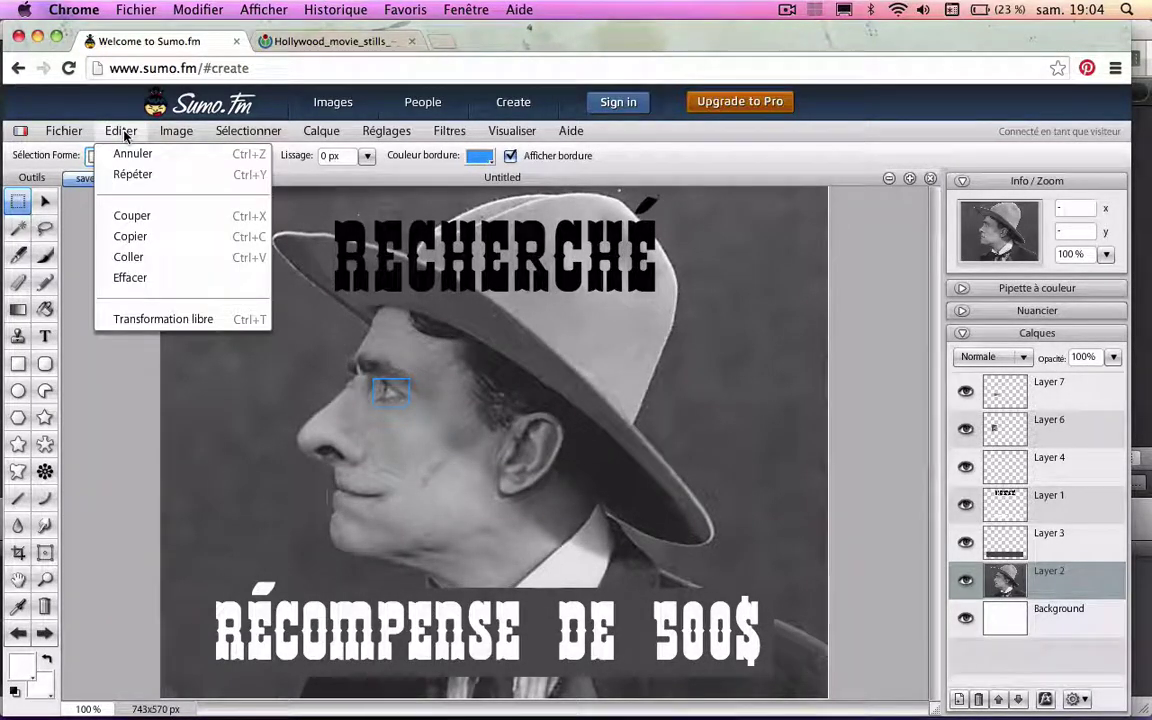
left_click(137, 259)
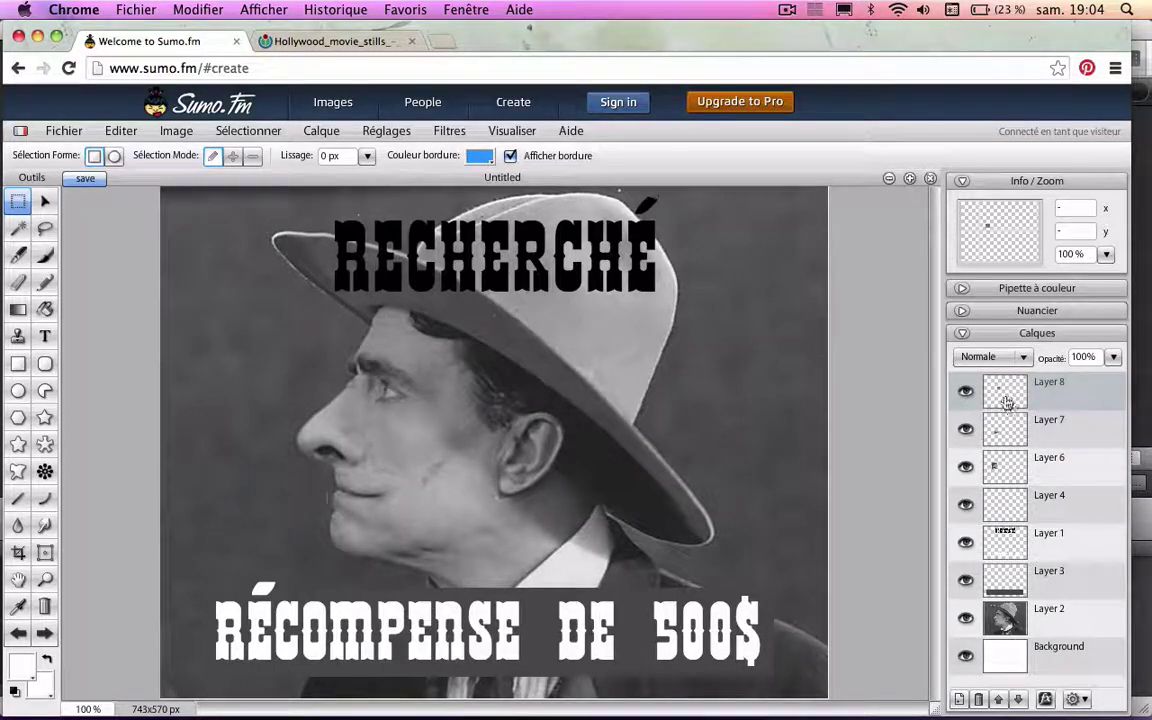
Step: Stretch the pasted eye on Layer 8 mainly in height with a free transform around its centre, and apply the transformation
left_click(44, 552)
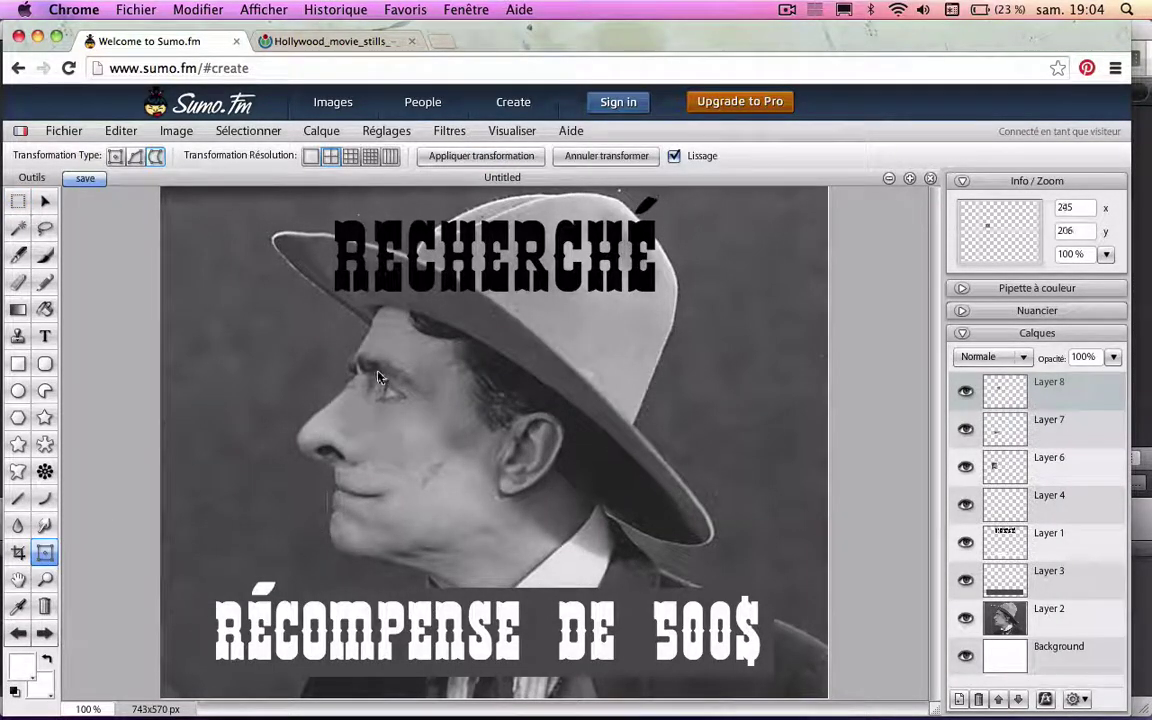
left_click_drag(361, 368, 421, 430)
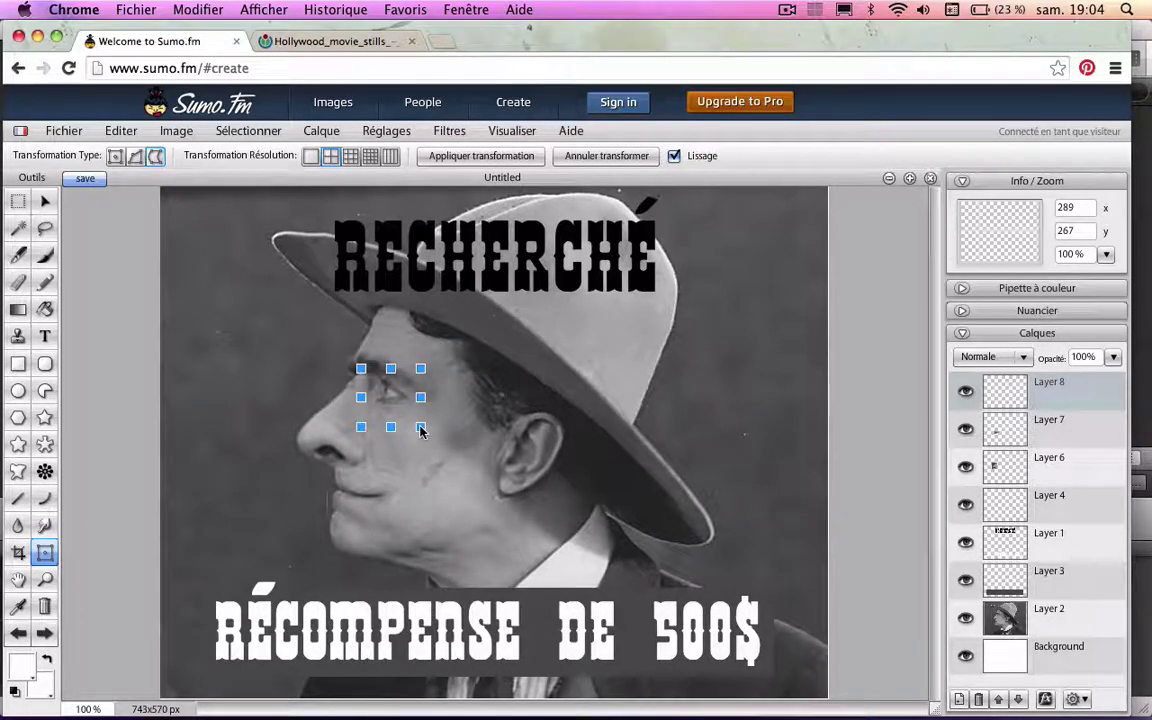
left_click(119, 157)
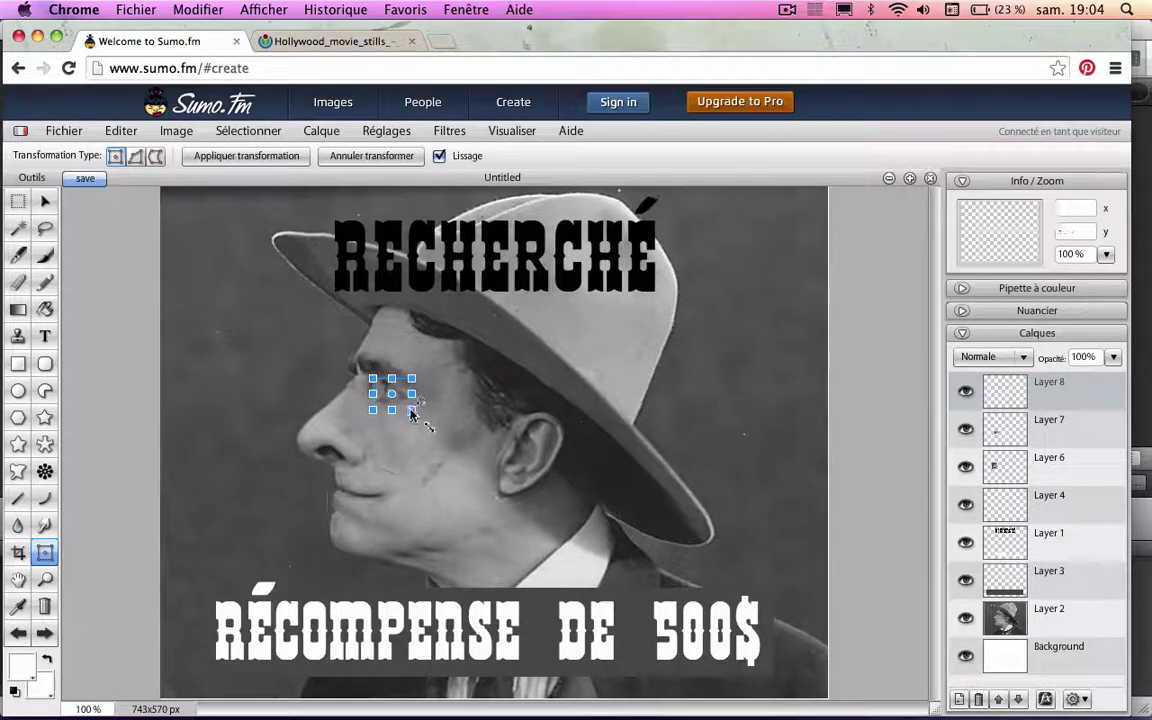
left_click_drag(411, 410, 413, 424)
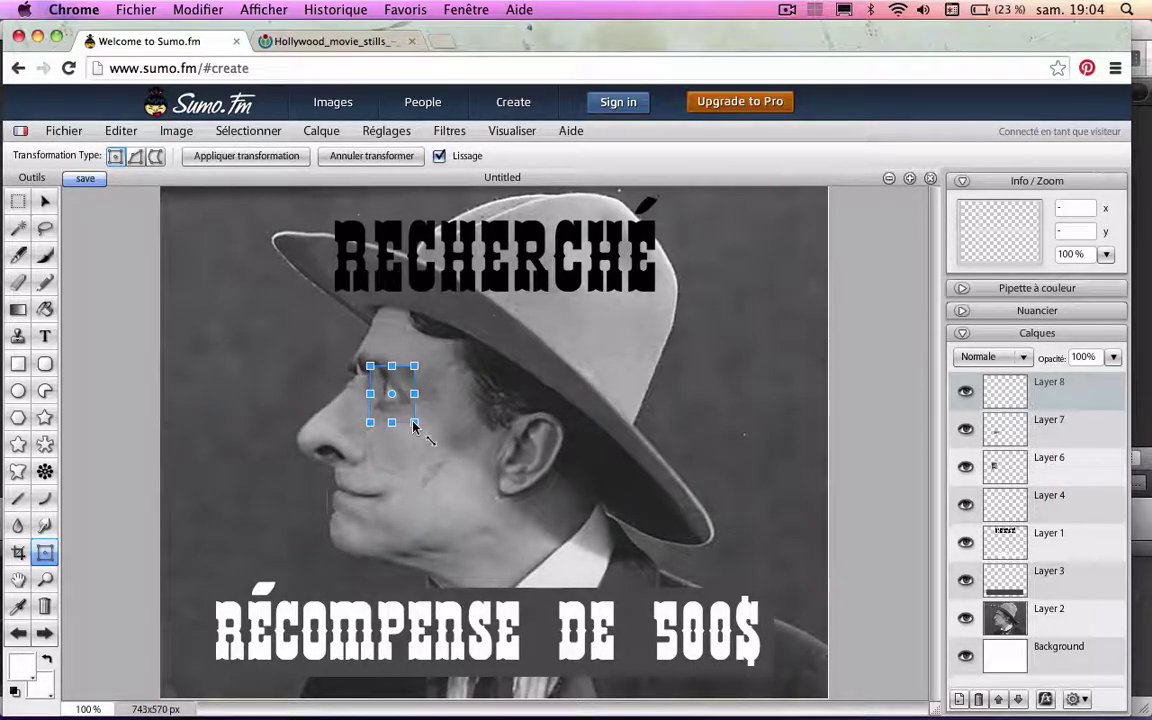
left_click(47, 202)
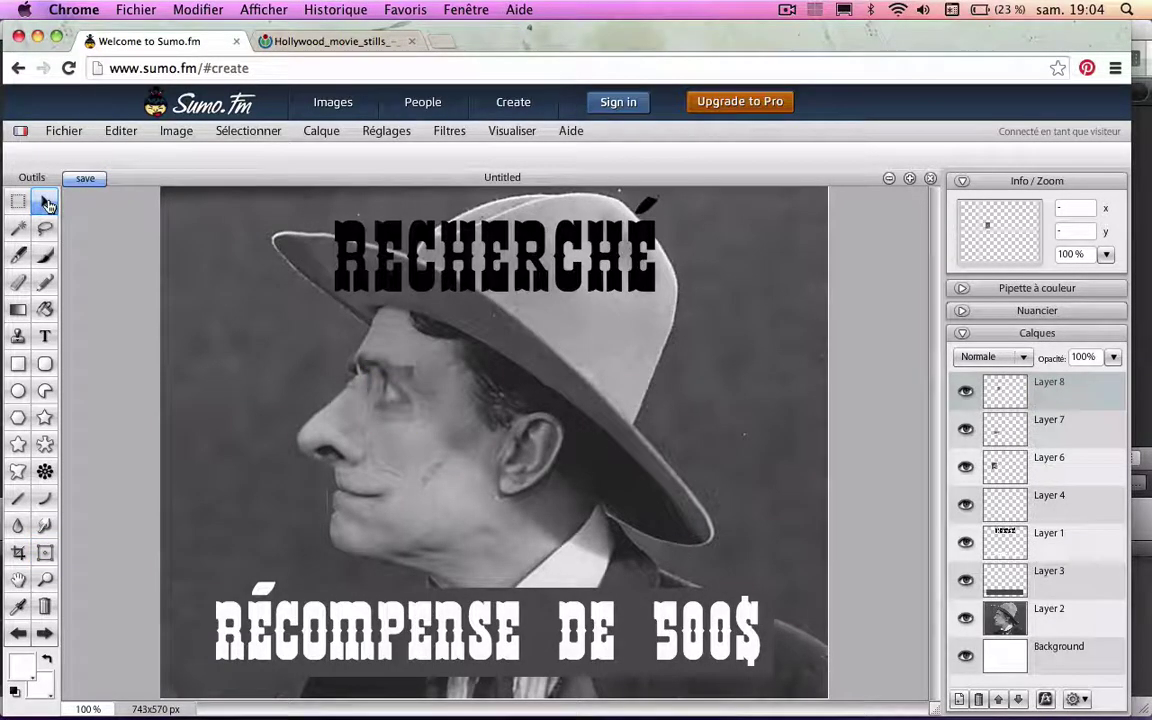